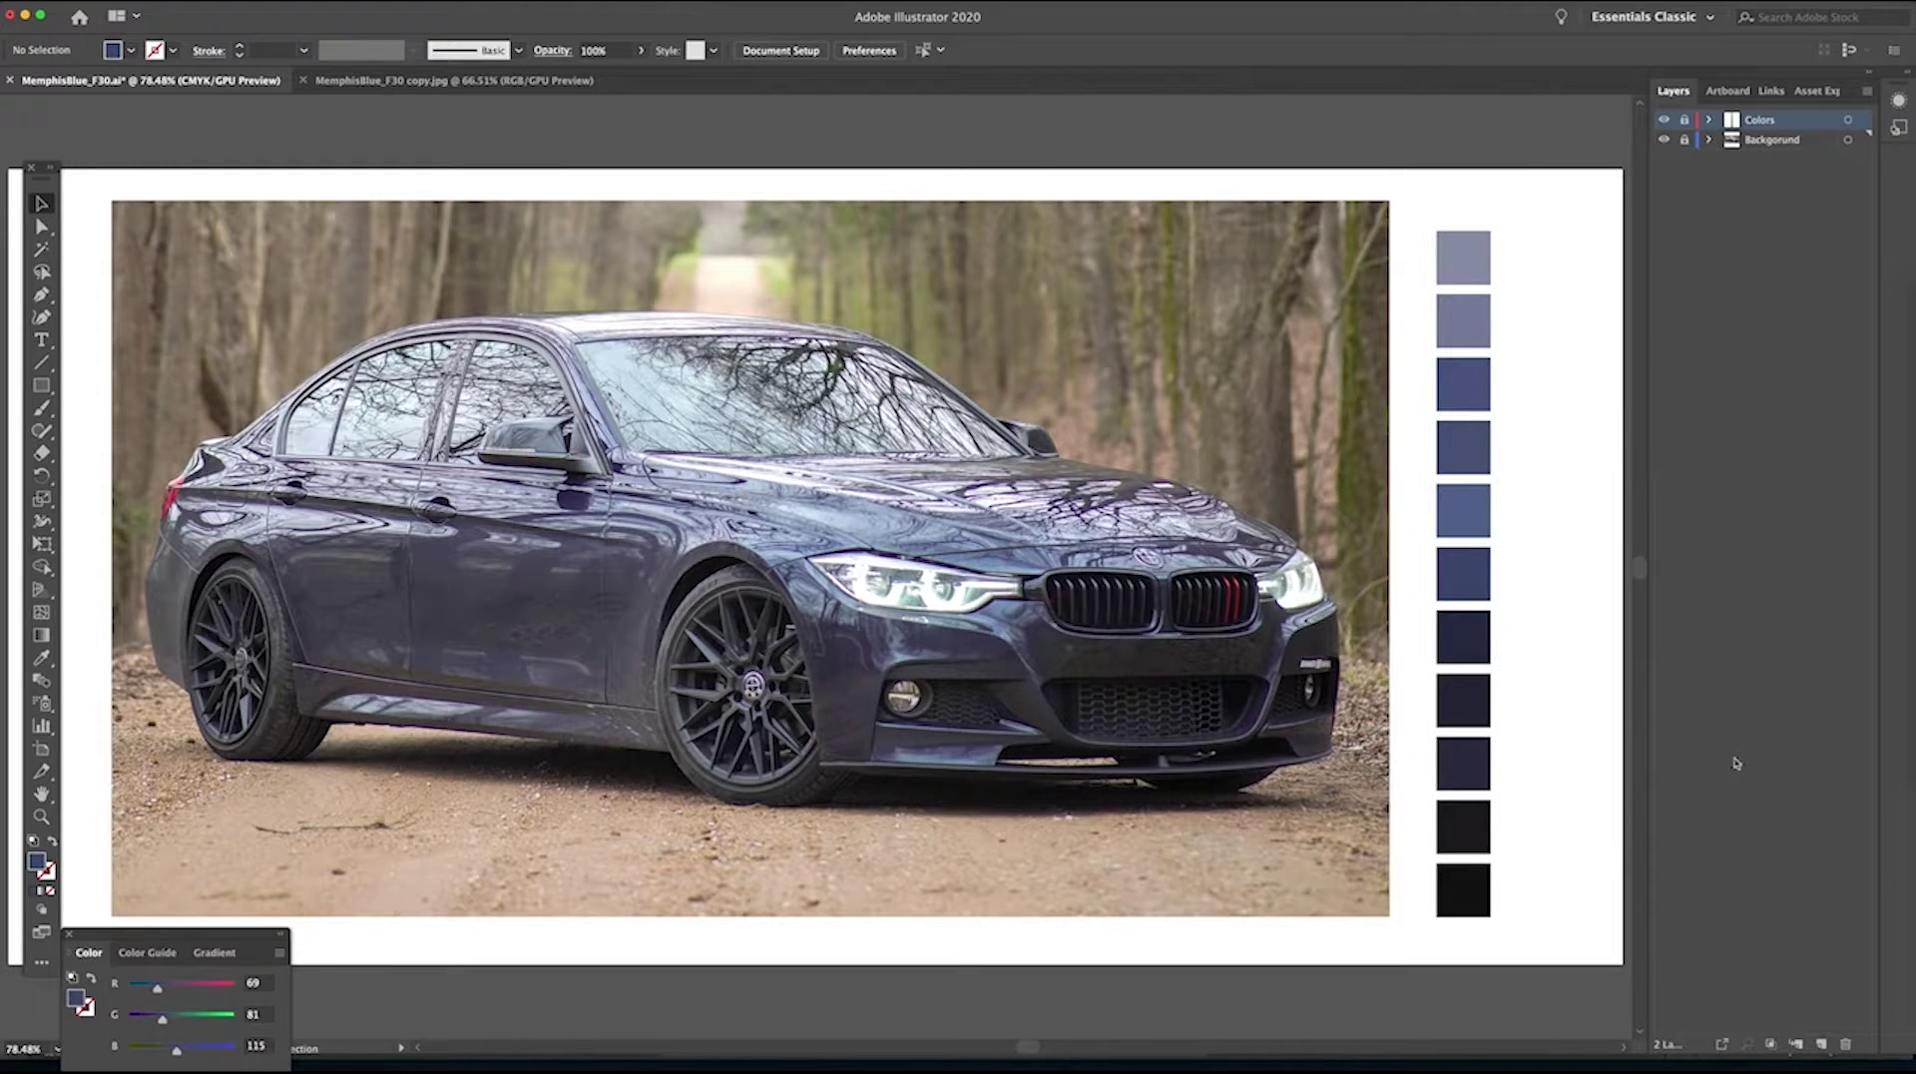
Create a new layer and move it above the Colors layer.
click(1822, 1044)
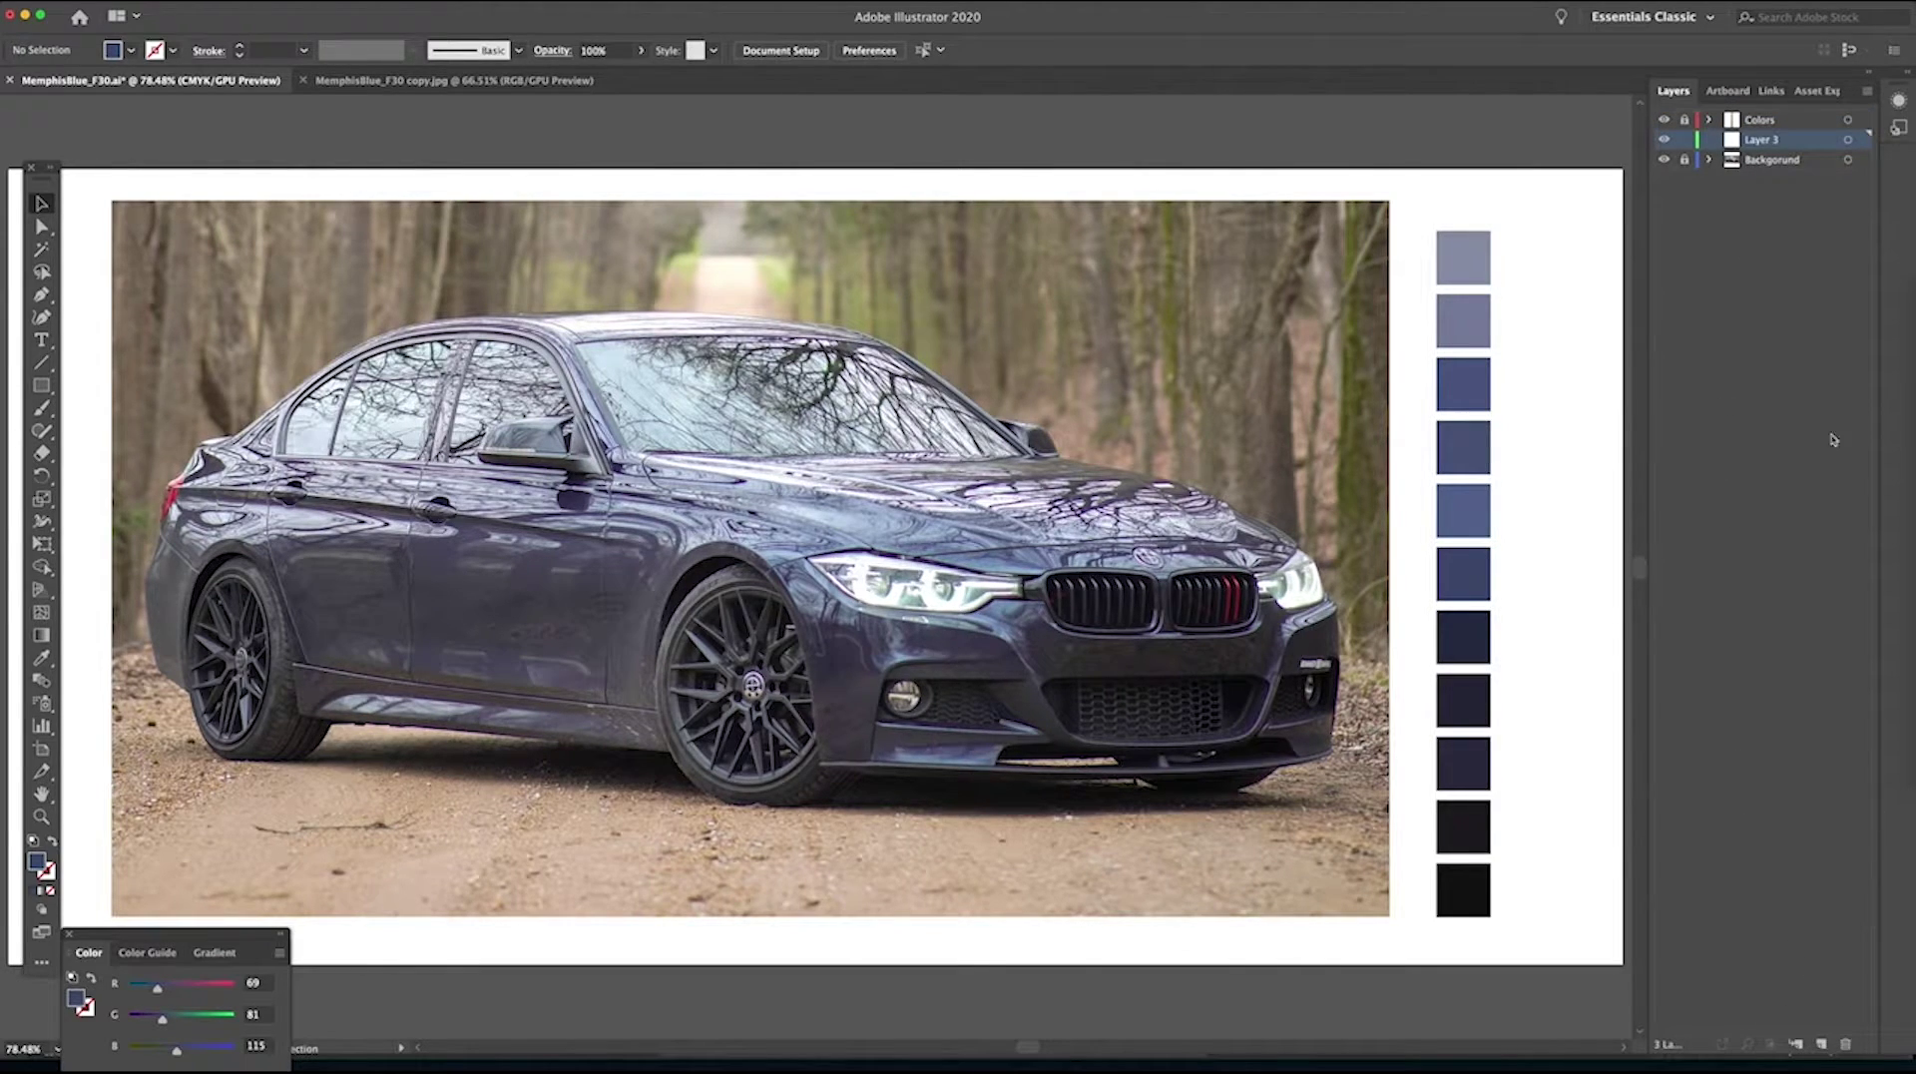
drag(1760, 143, 1785, 122)
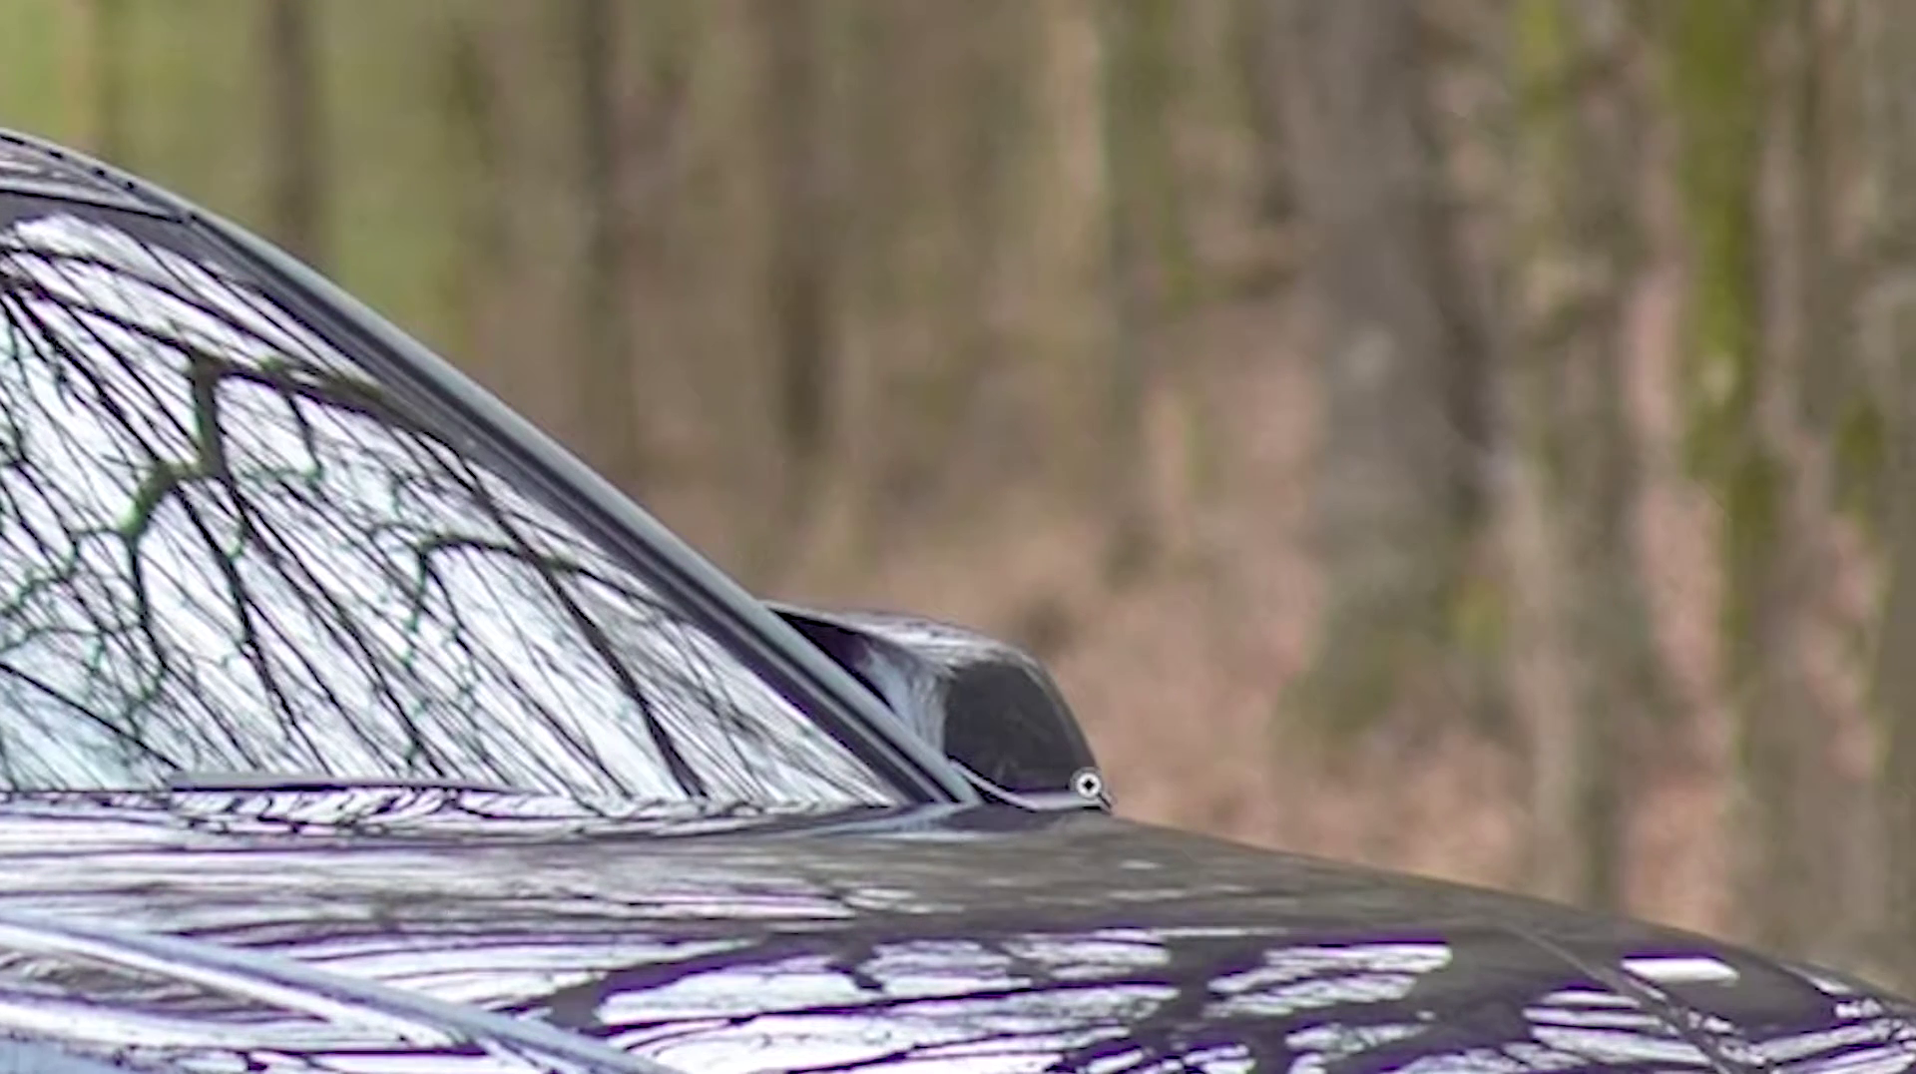
Trace the outer edge of the far side mirror with the Pen tool, from its base at the hood to its upper corner.
click(1087, 783)
drag(1455, 1032, 1488, 1057)
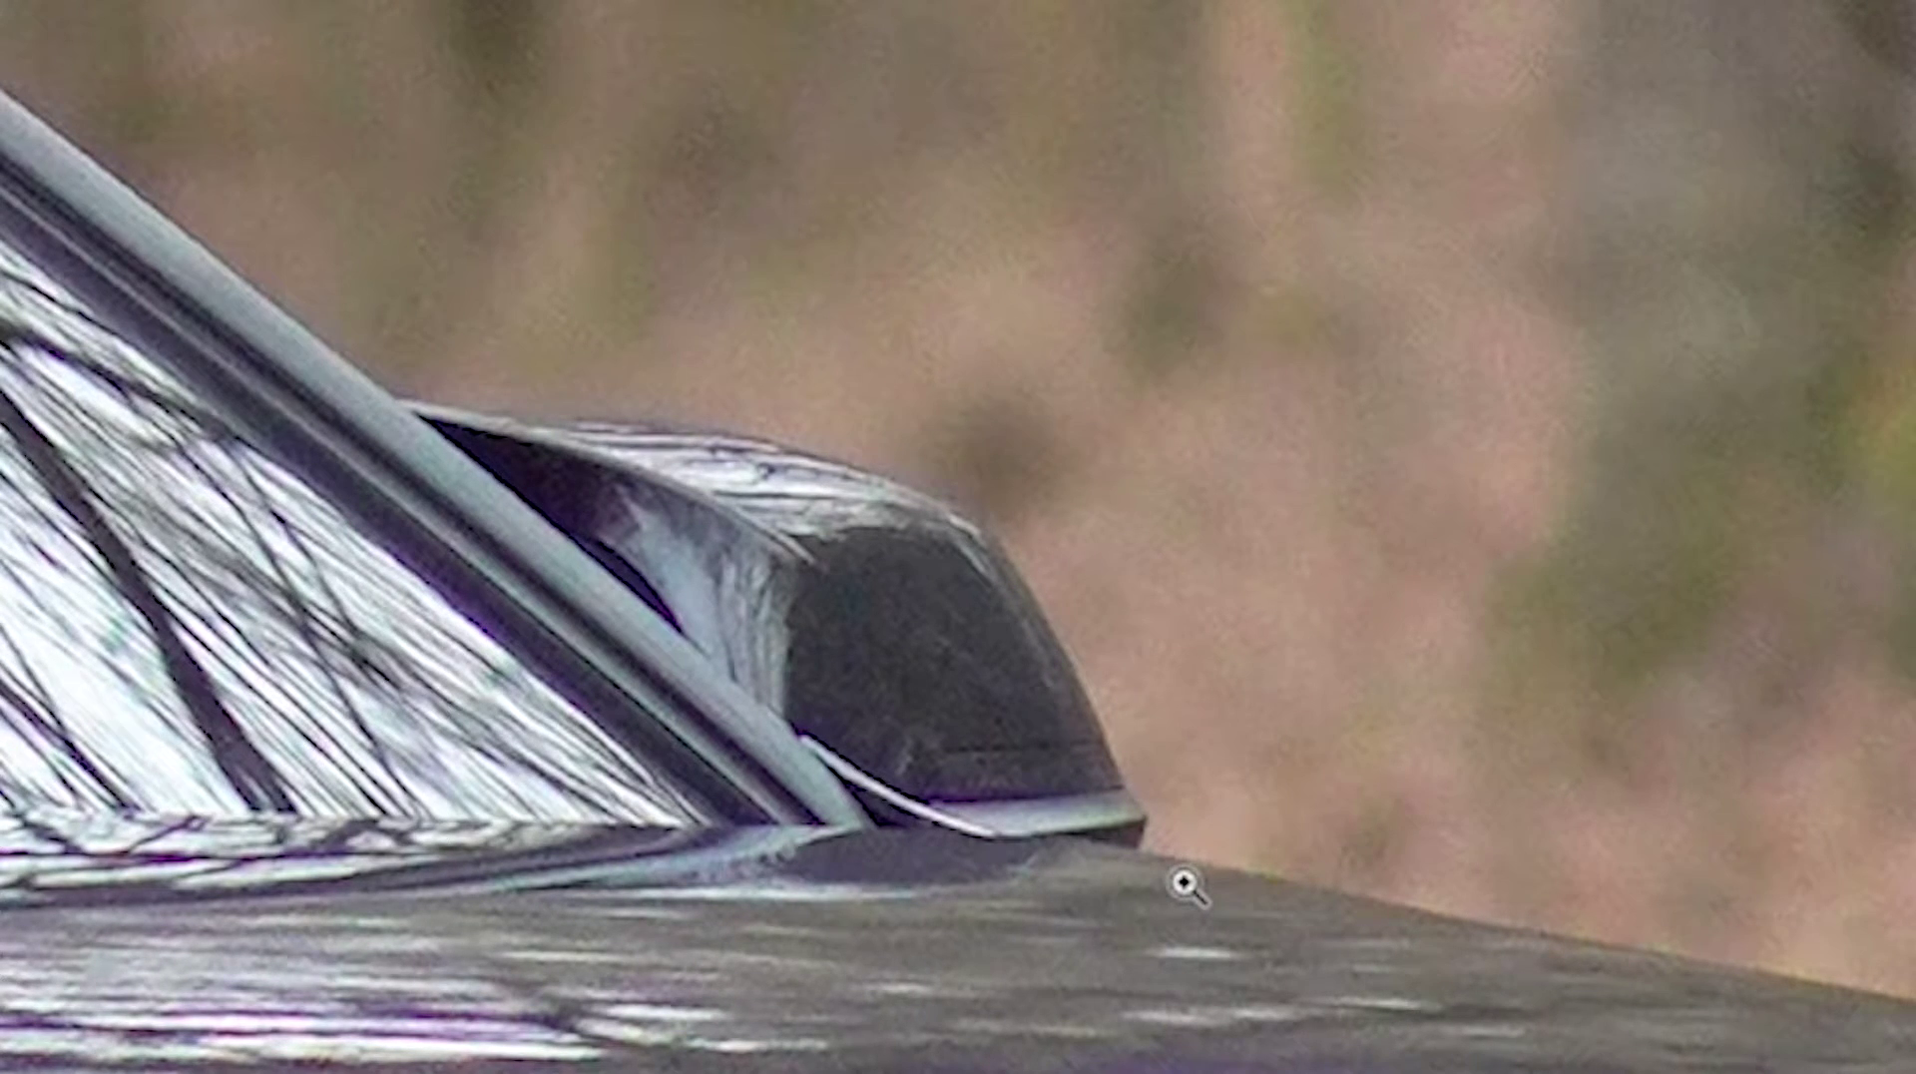
key(p)
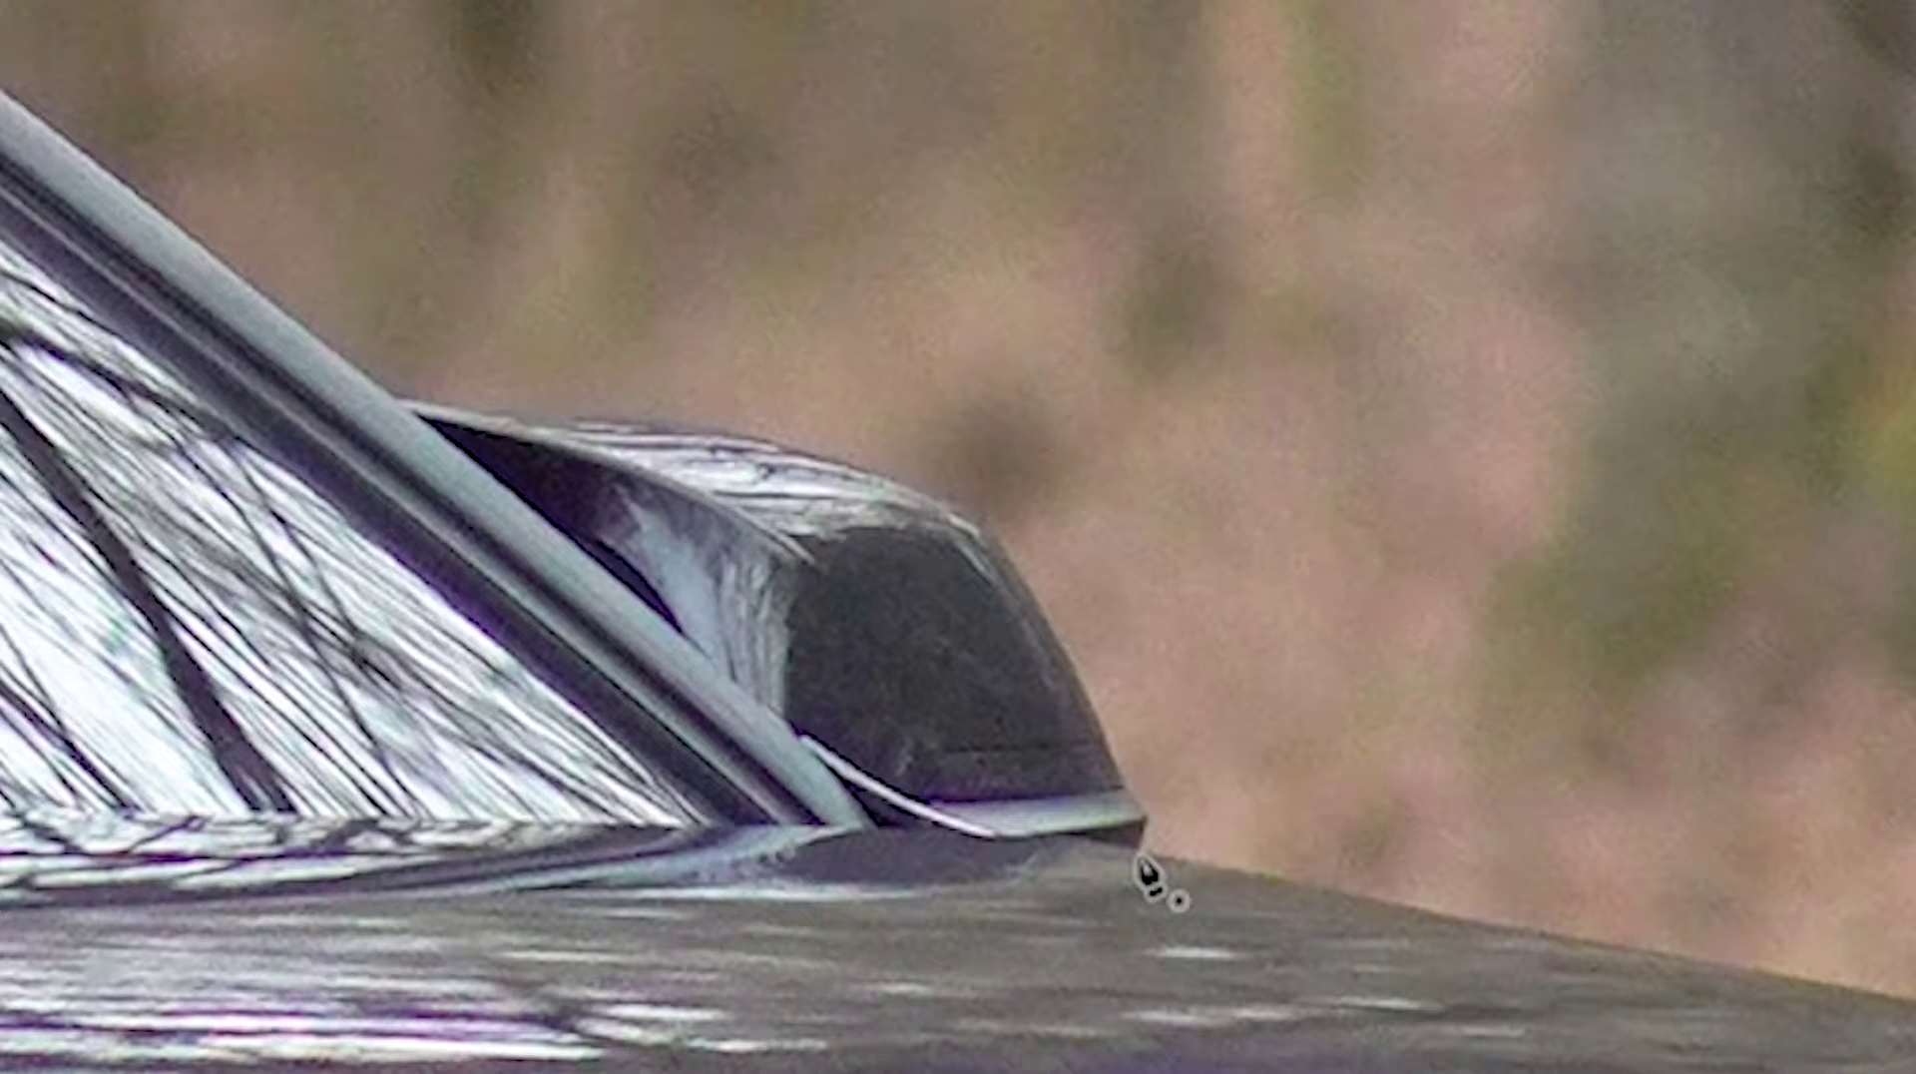
click(1138, 851)
click(1147, 817)
click(1106, 745)
click(1084, 689)
click(1062, 635)
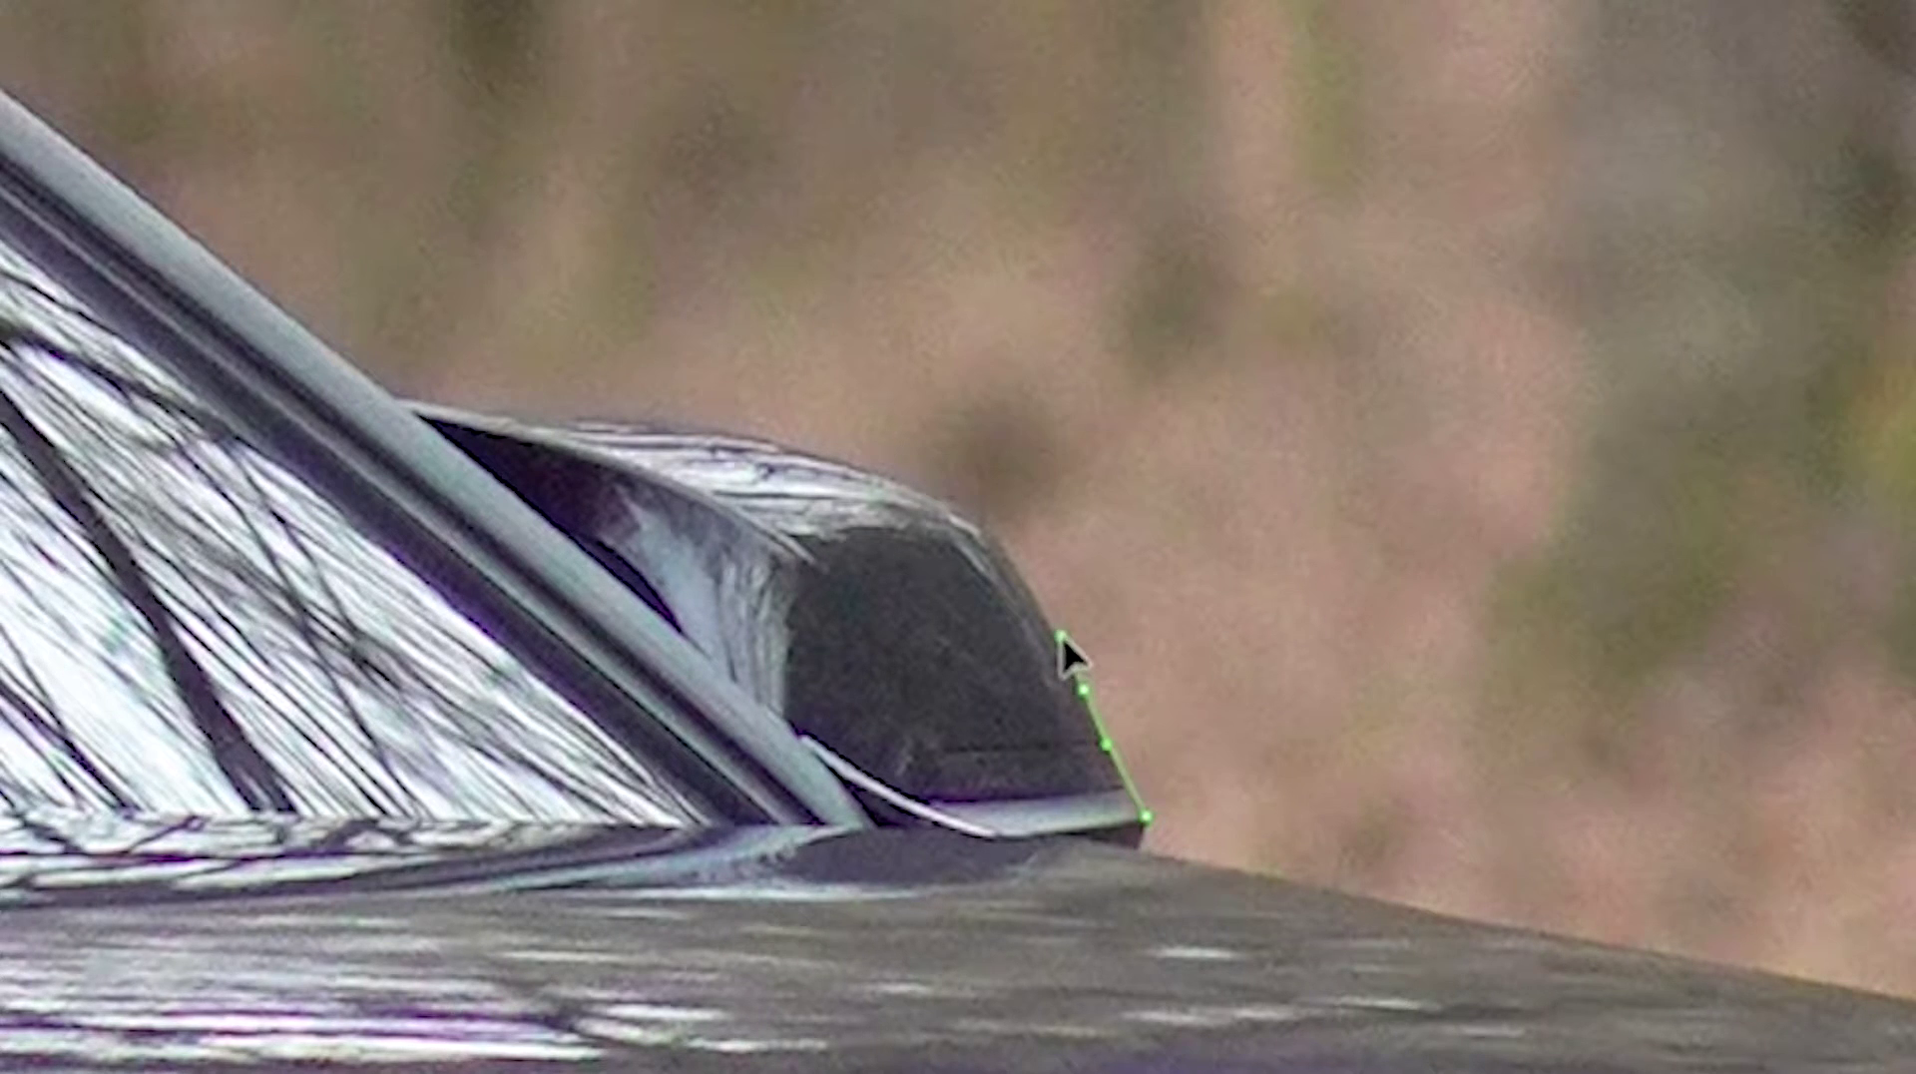
drag(1062, 632, 1052, 614)
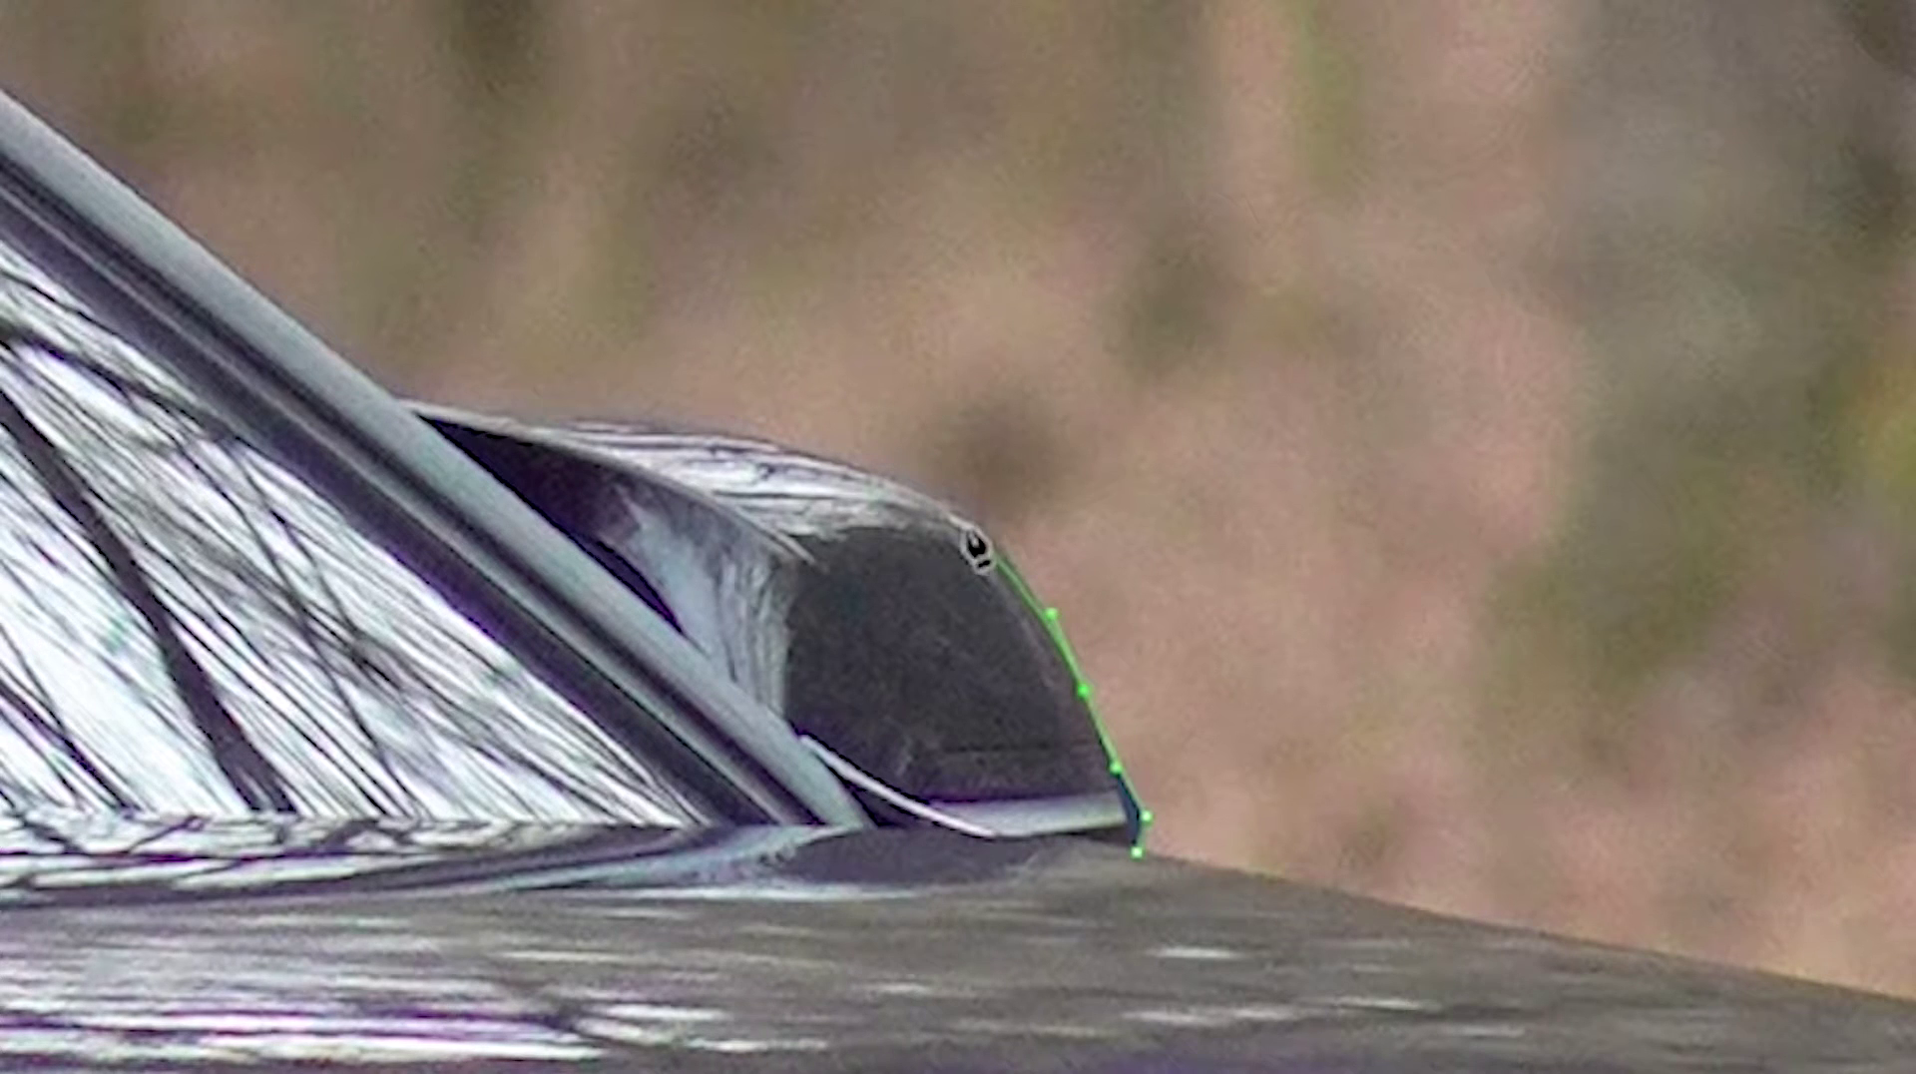
drag(964, 514, 932, 485)
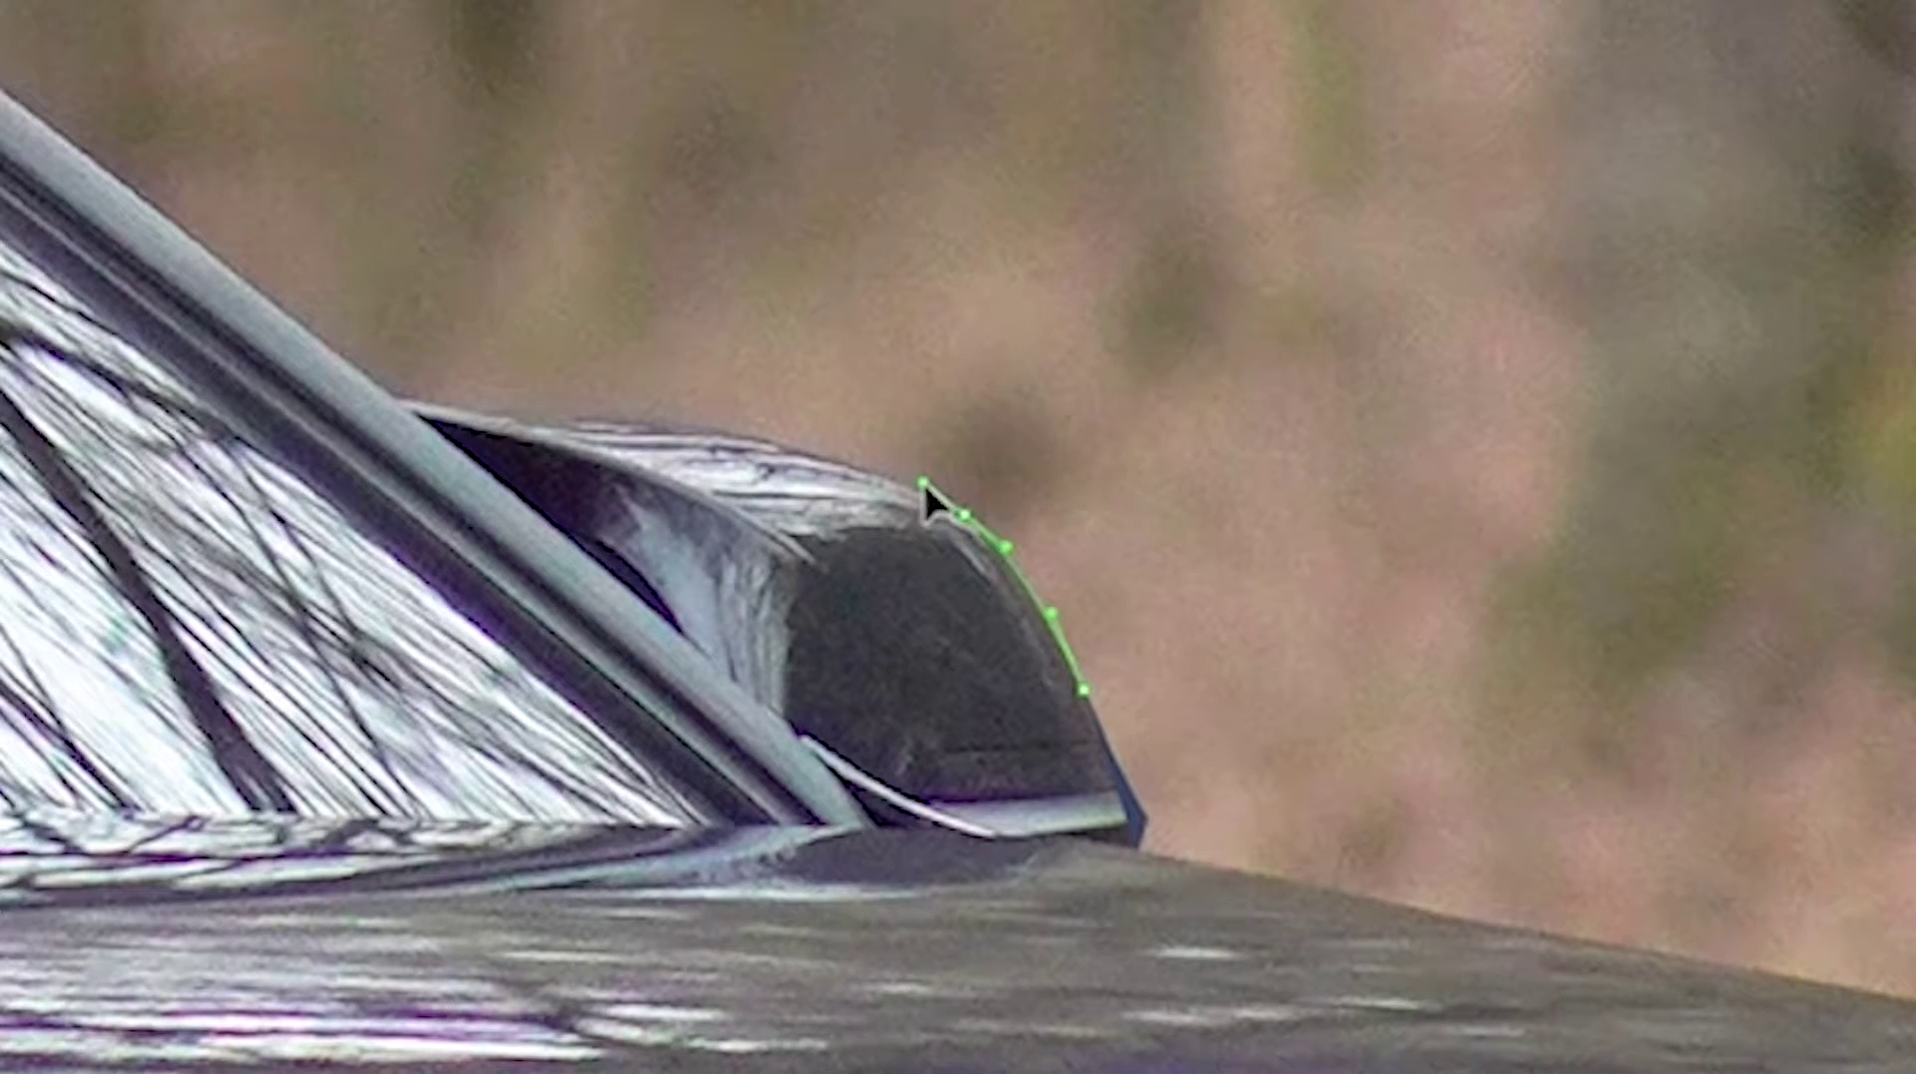
Extend the path along the mirror's top edge to where it meets the windshield pillar.
click(756, 440)
click(722, 427)
drag(679, 415, 674, 415)
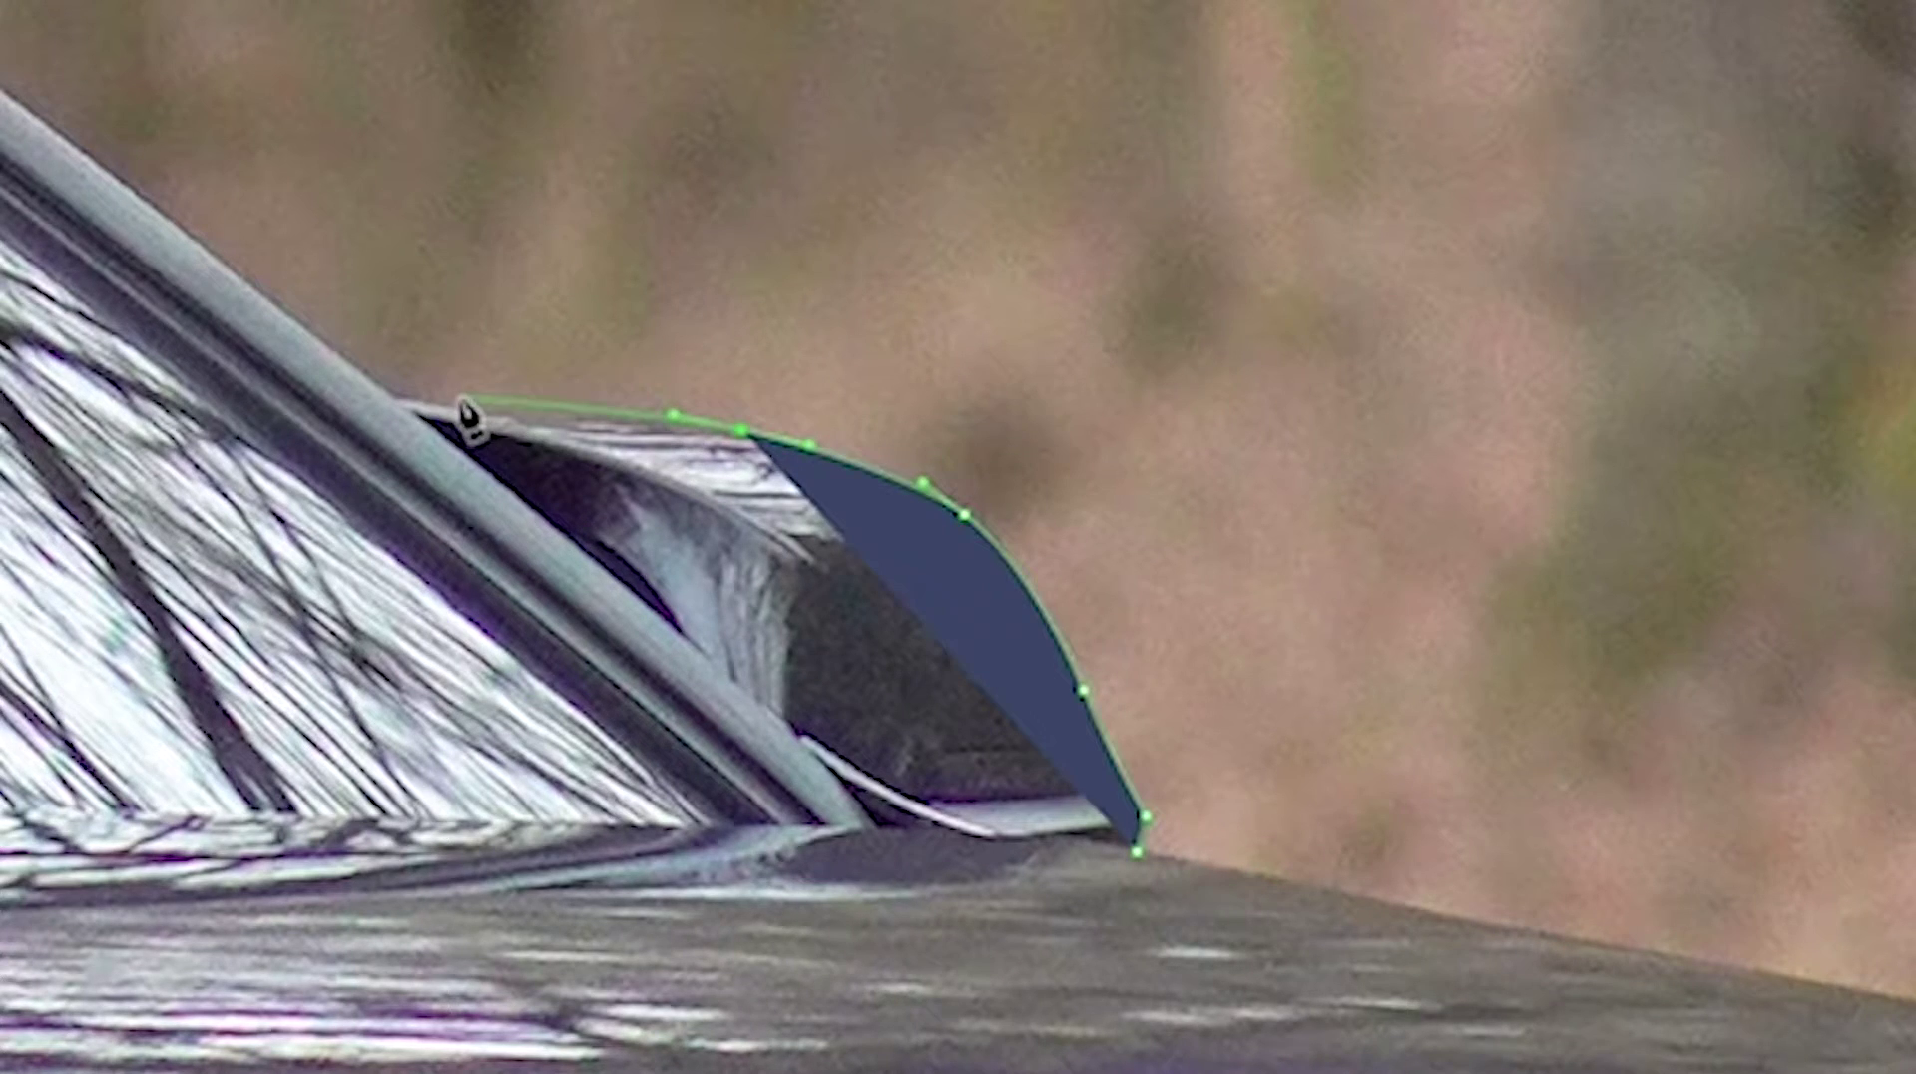
click(398, 402)
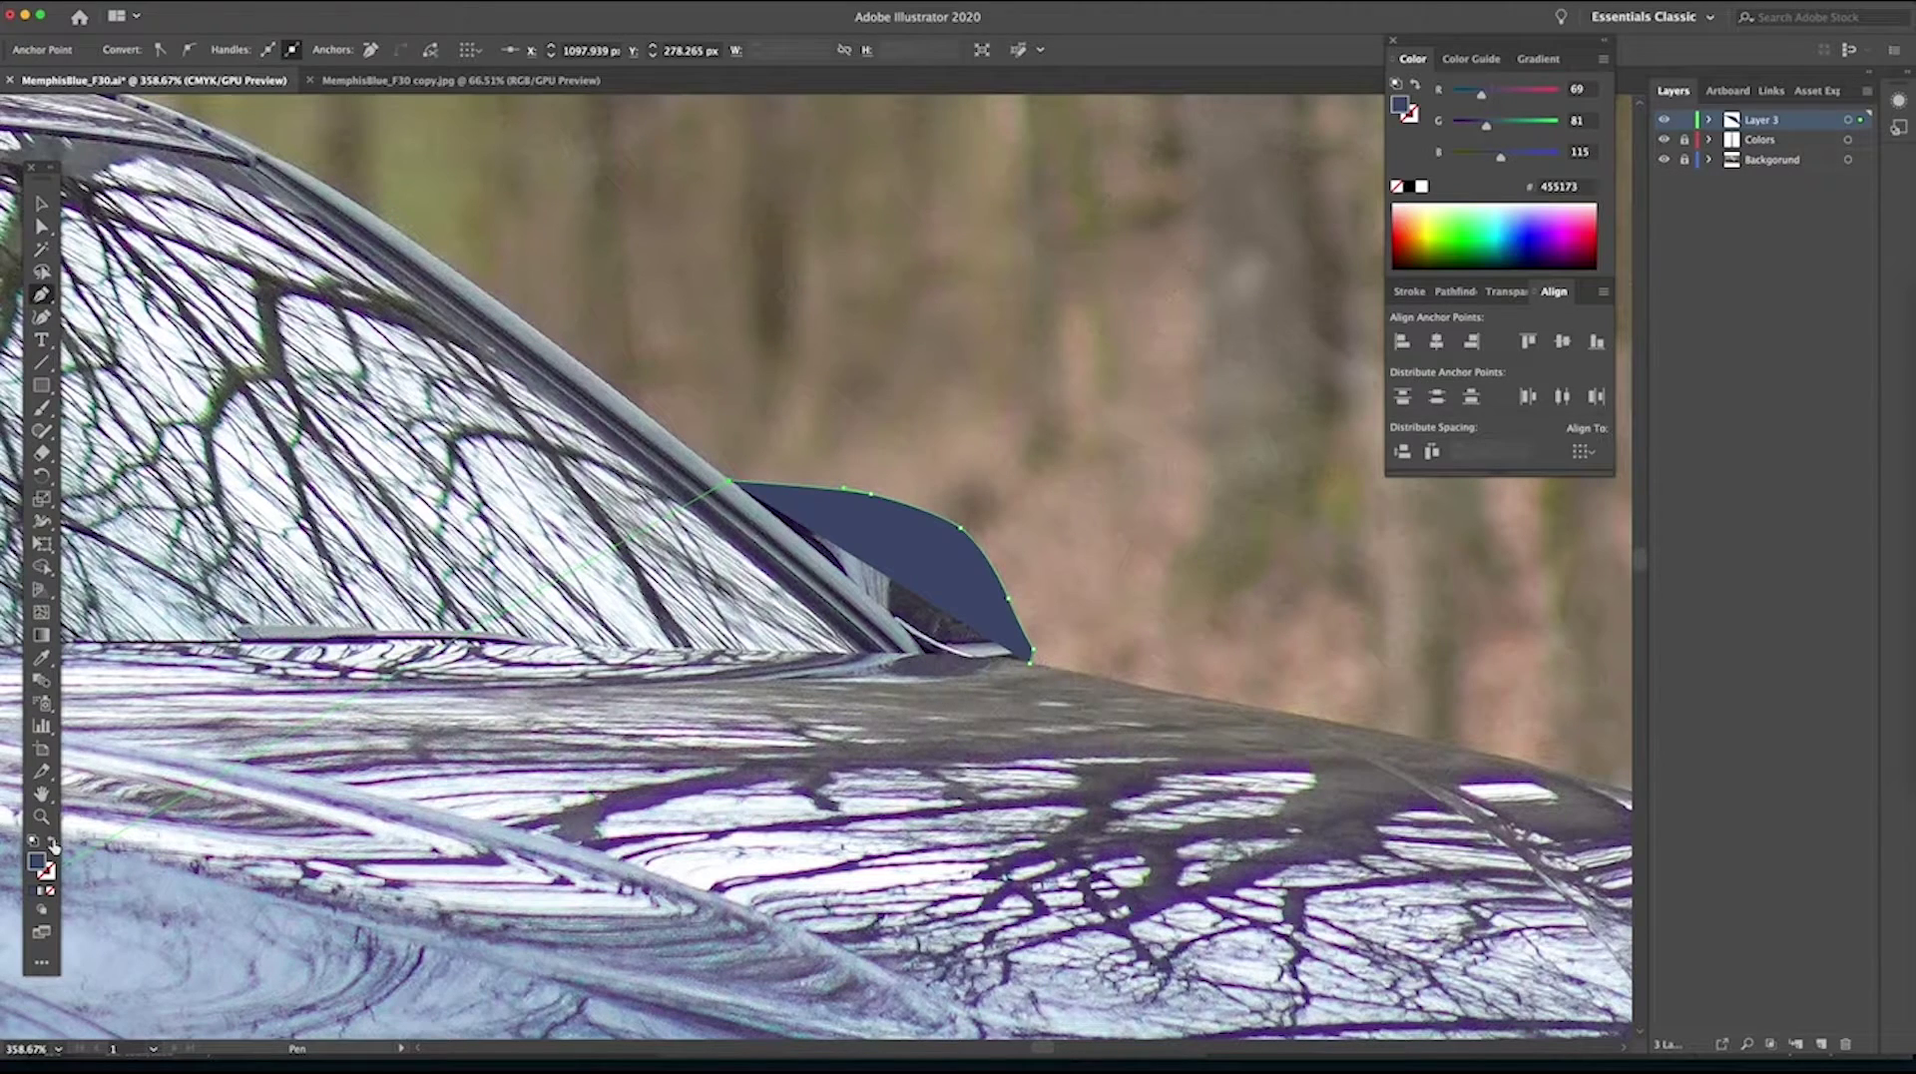
Swap the path's fill and stroke, and set the stroke colour to C 100, M 0, Y 0, K 0.
click(53, 843)
double_click(50, 877)
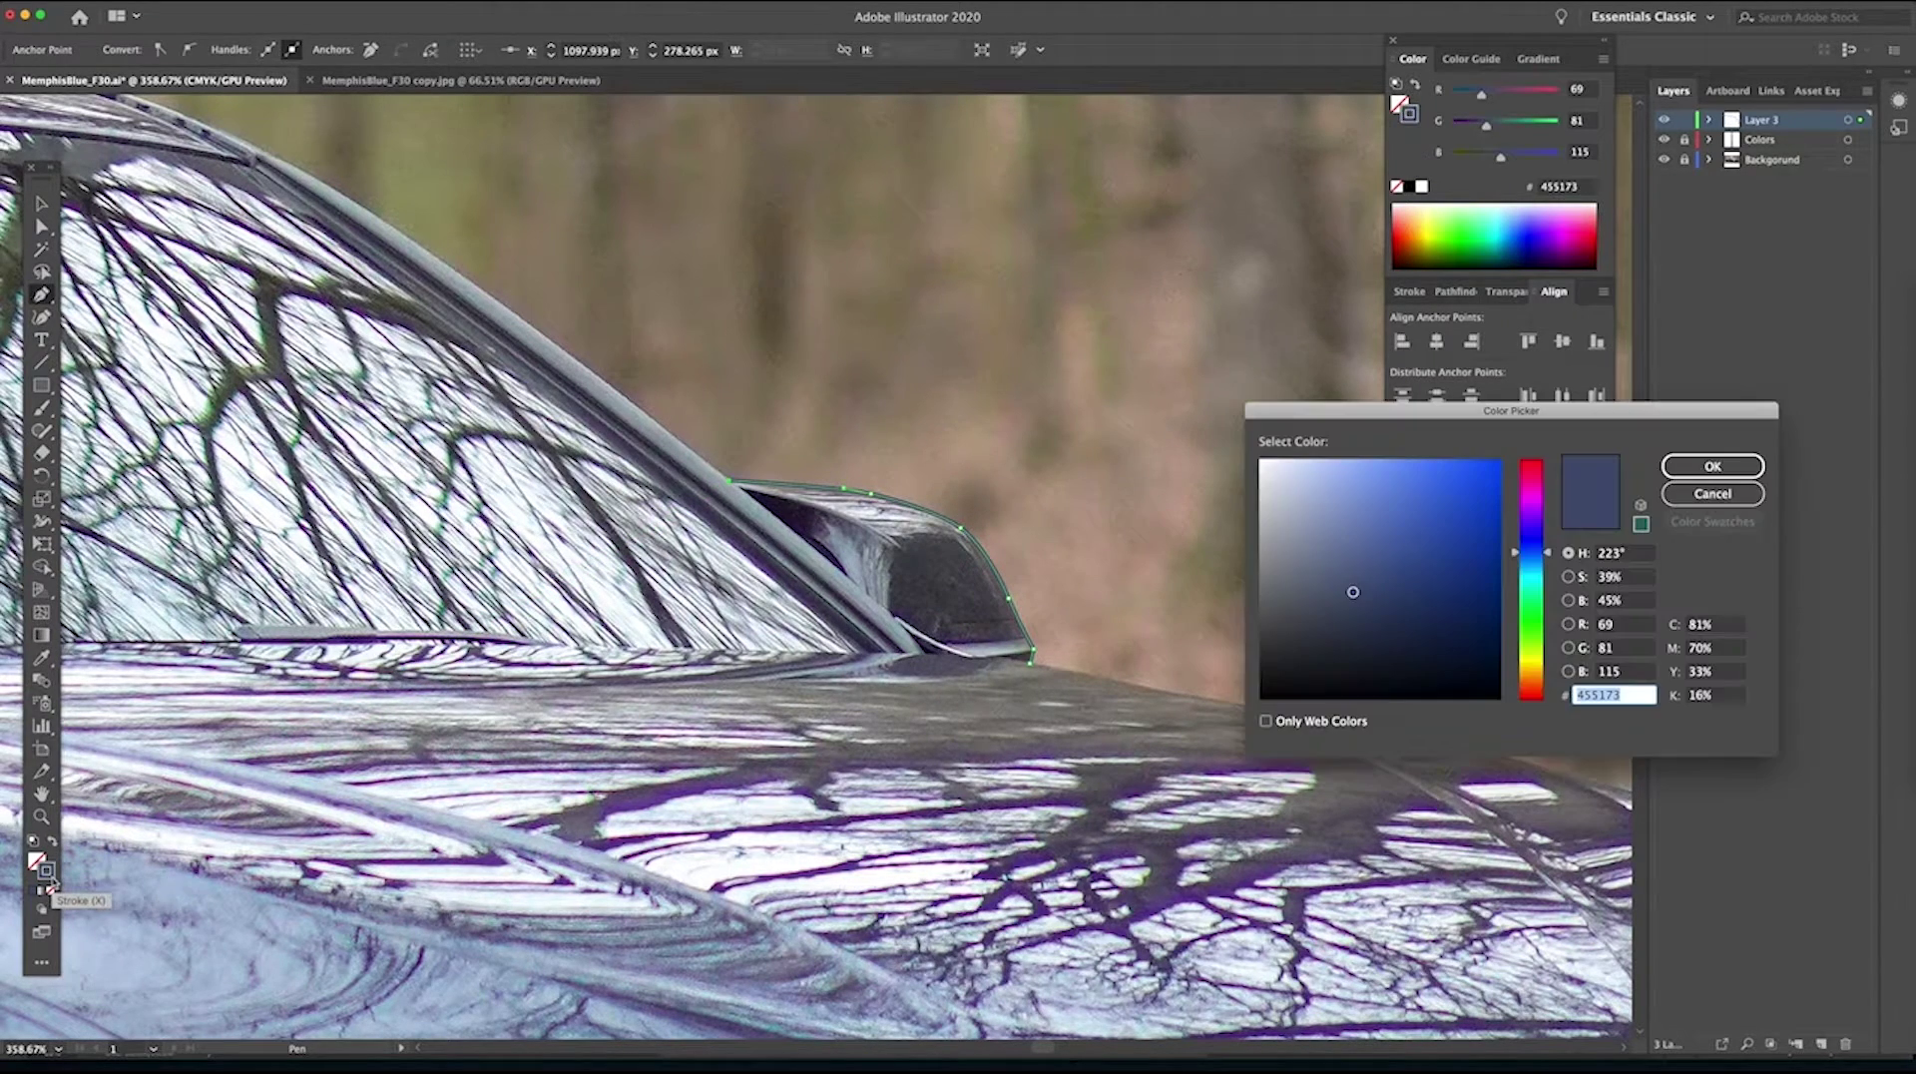
key(Tab)
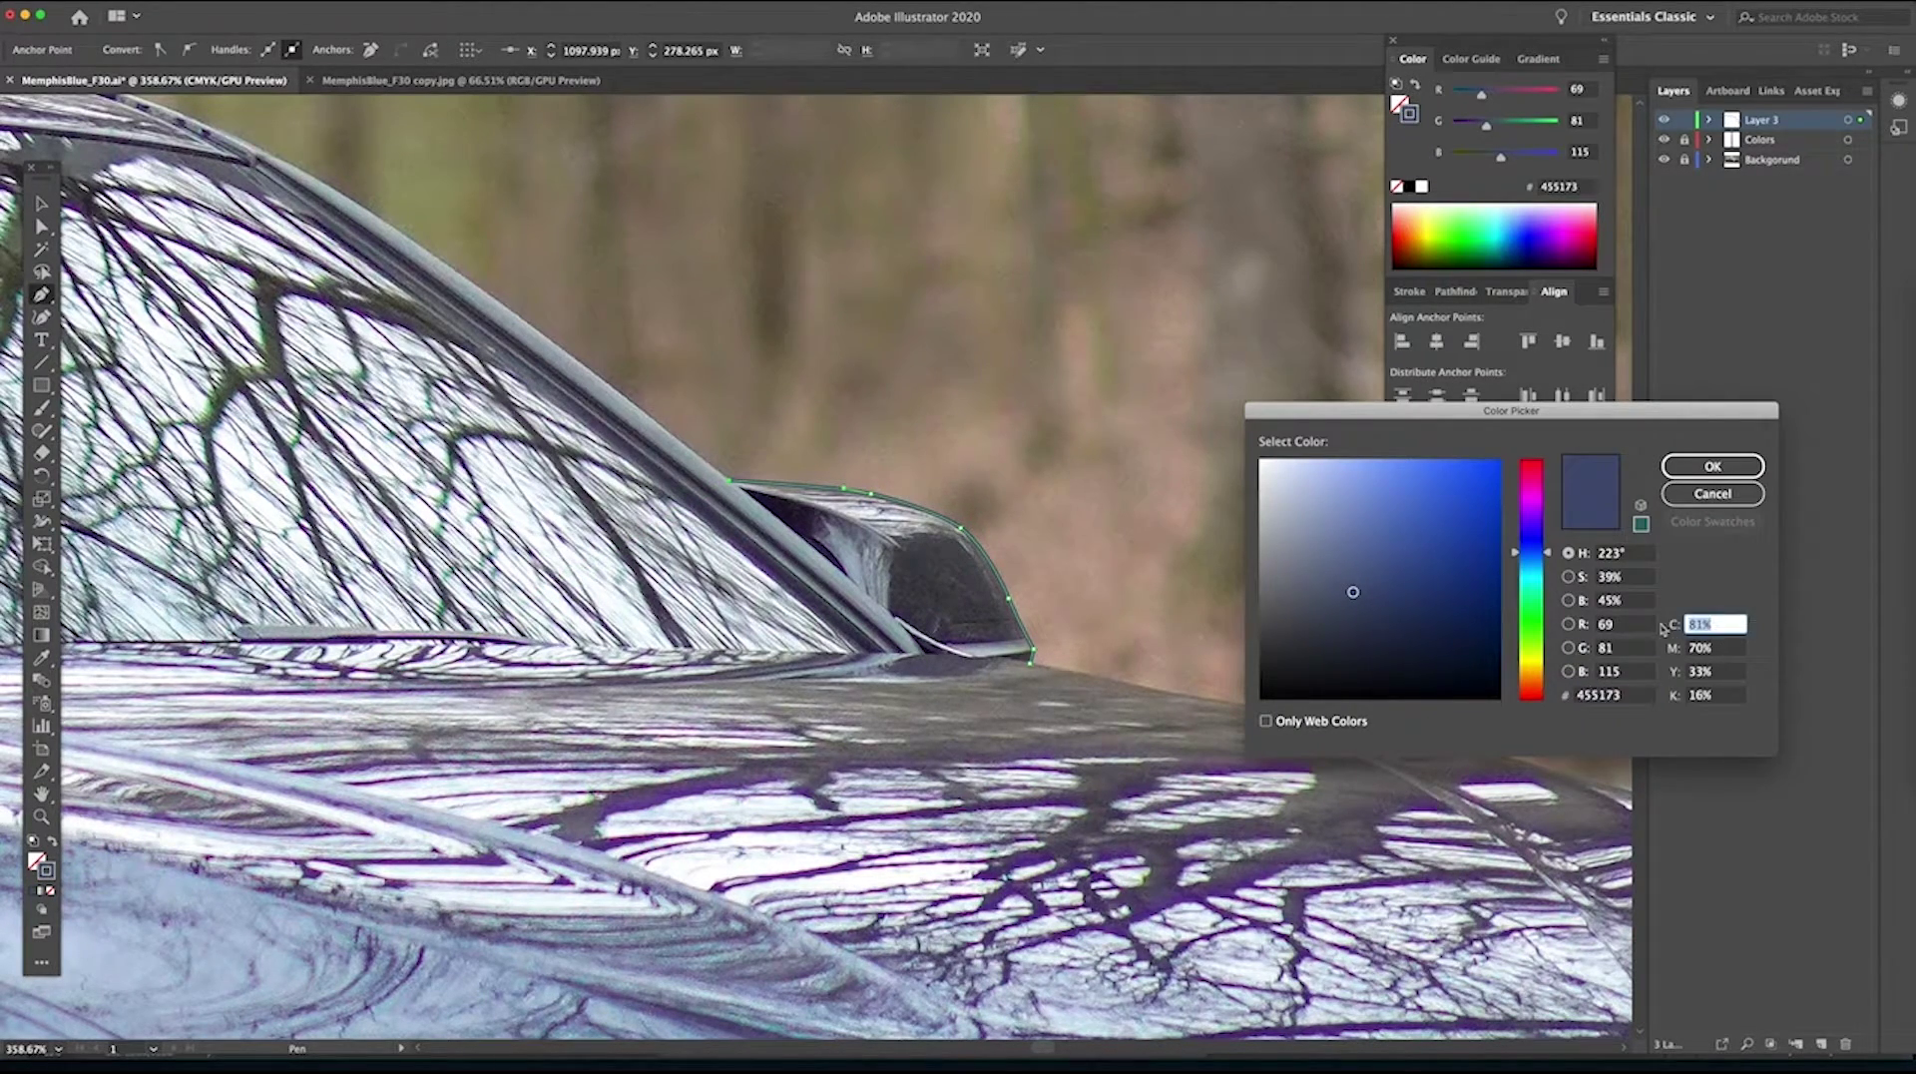
text(100)
key(Tab)
text(0)
key(Tab)
text(0)
key(Tab)
text(0)
key(Return)
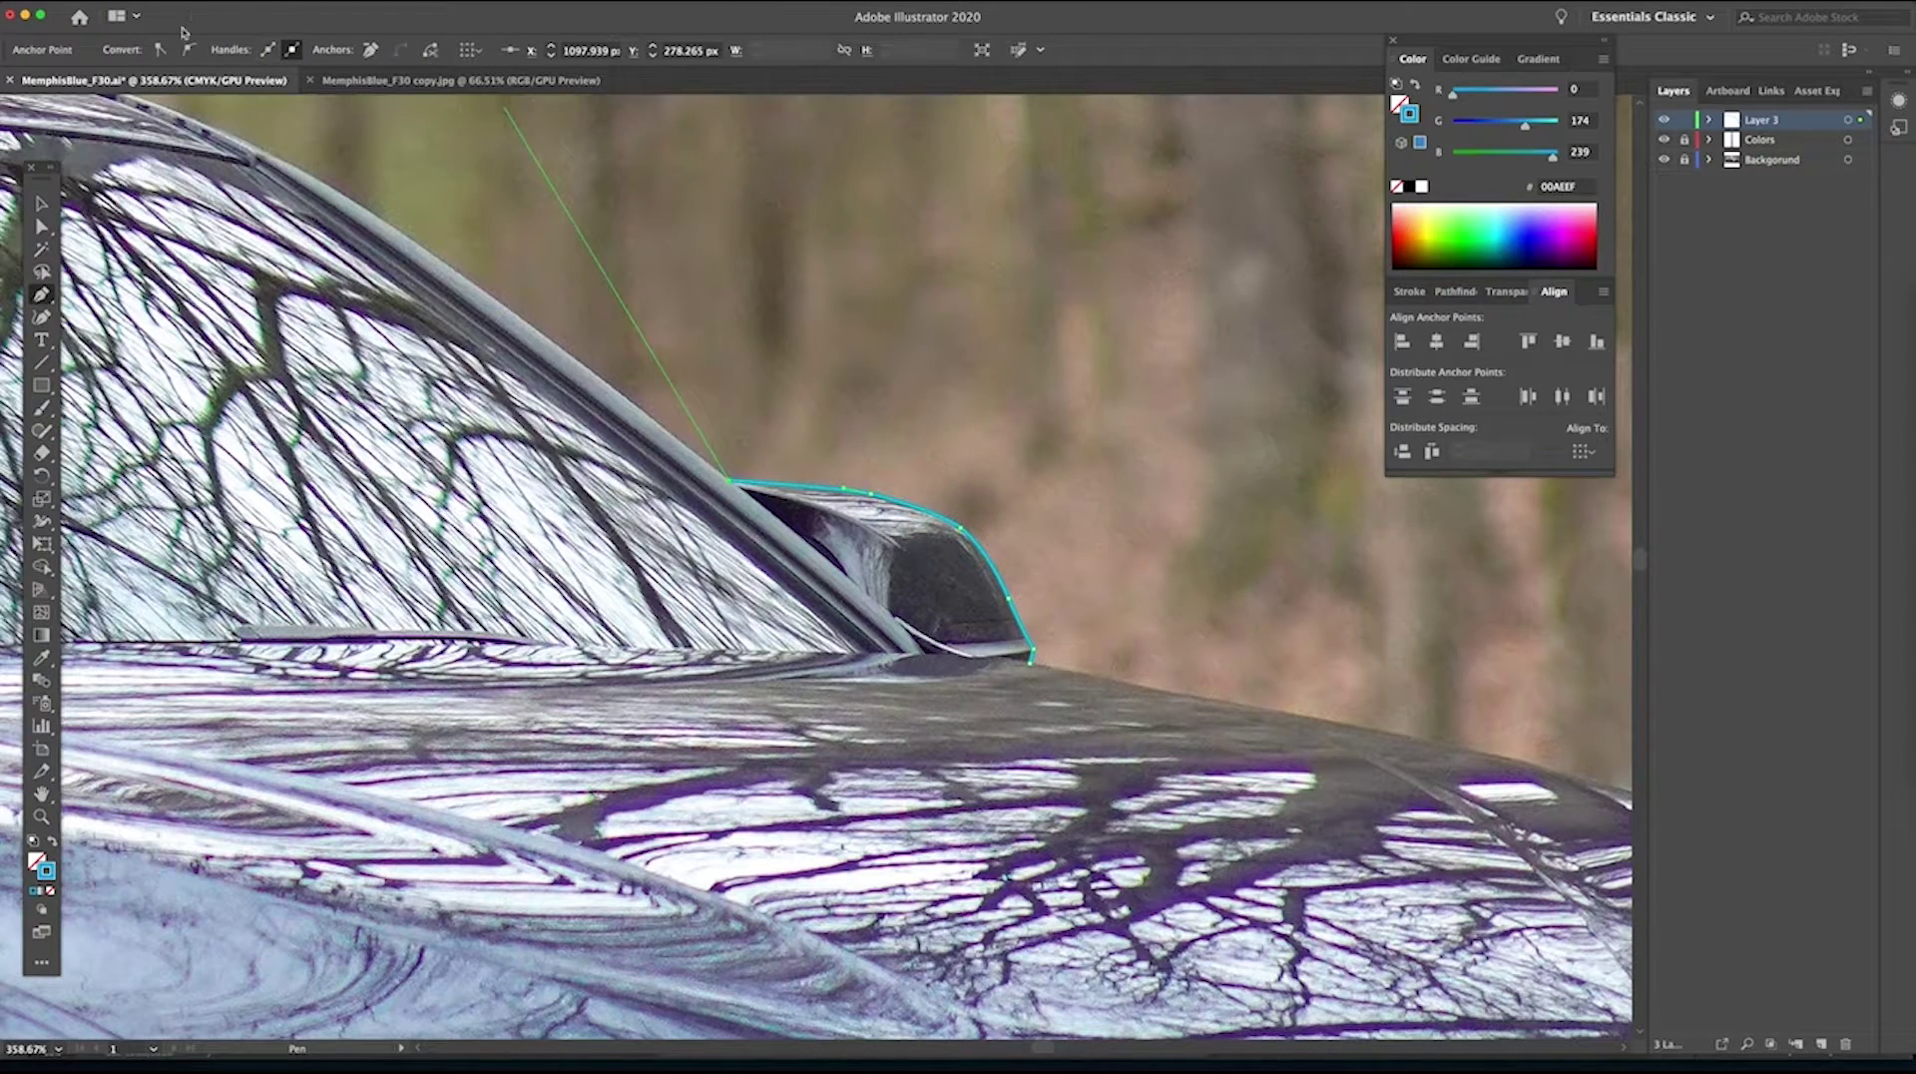
key(v)
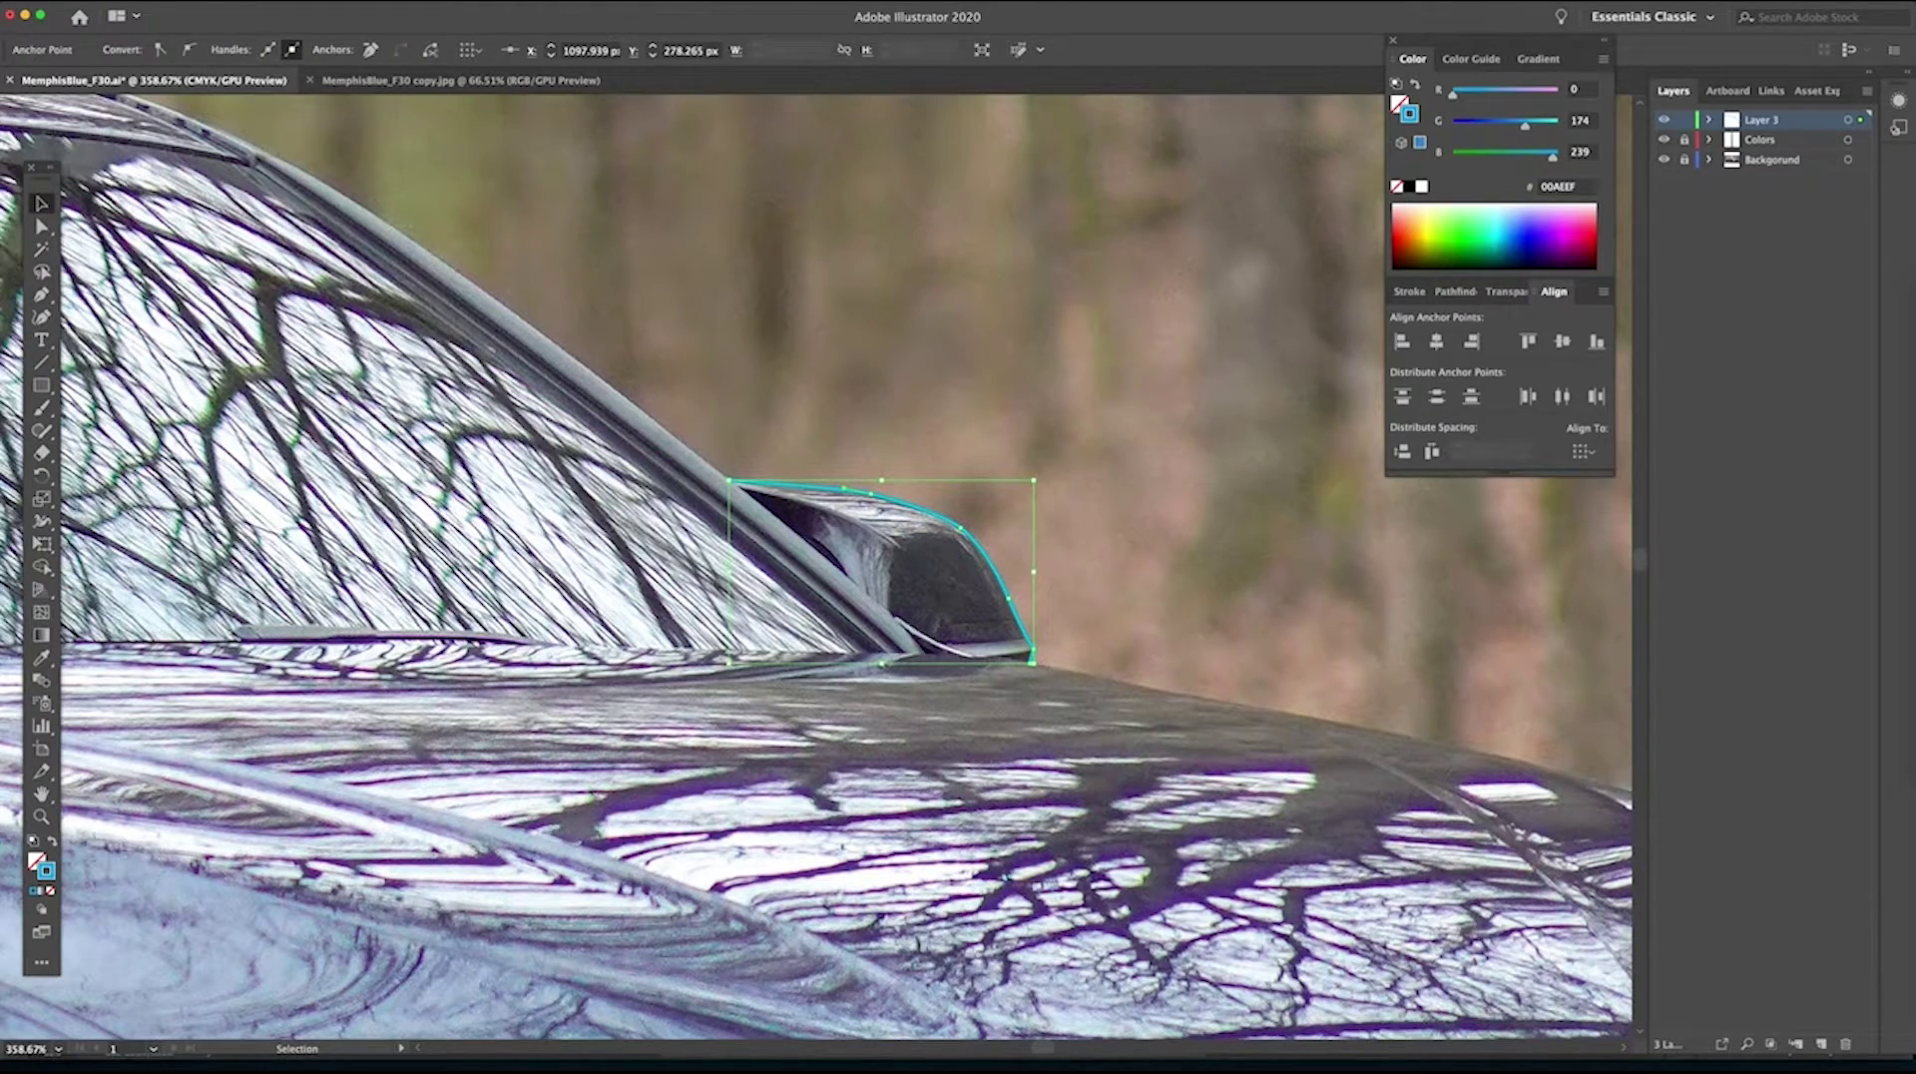
key(Delete)
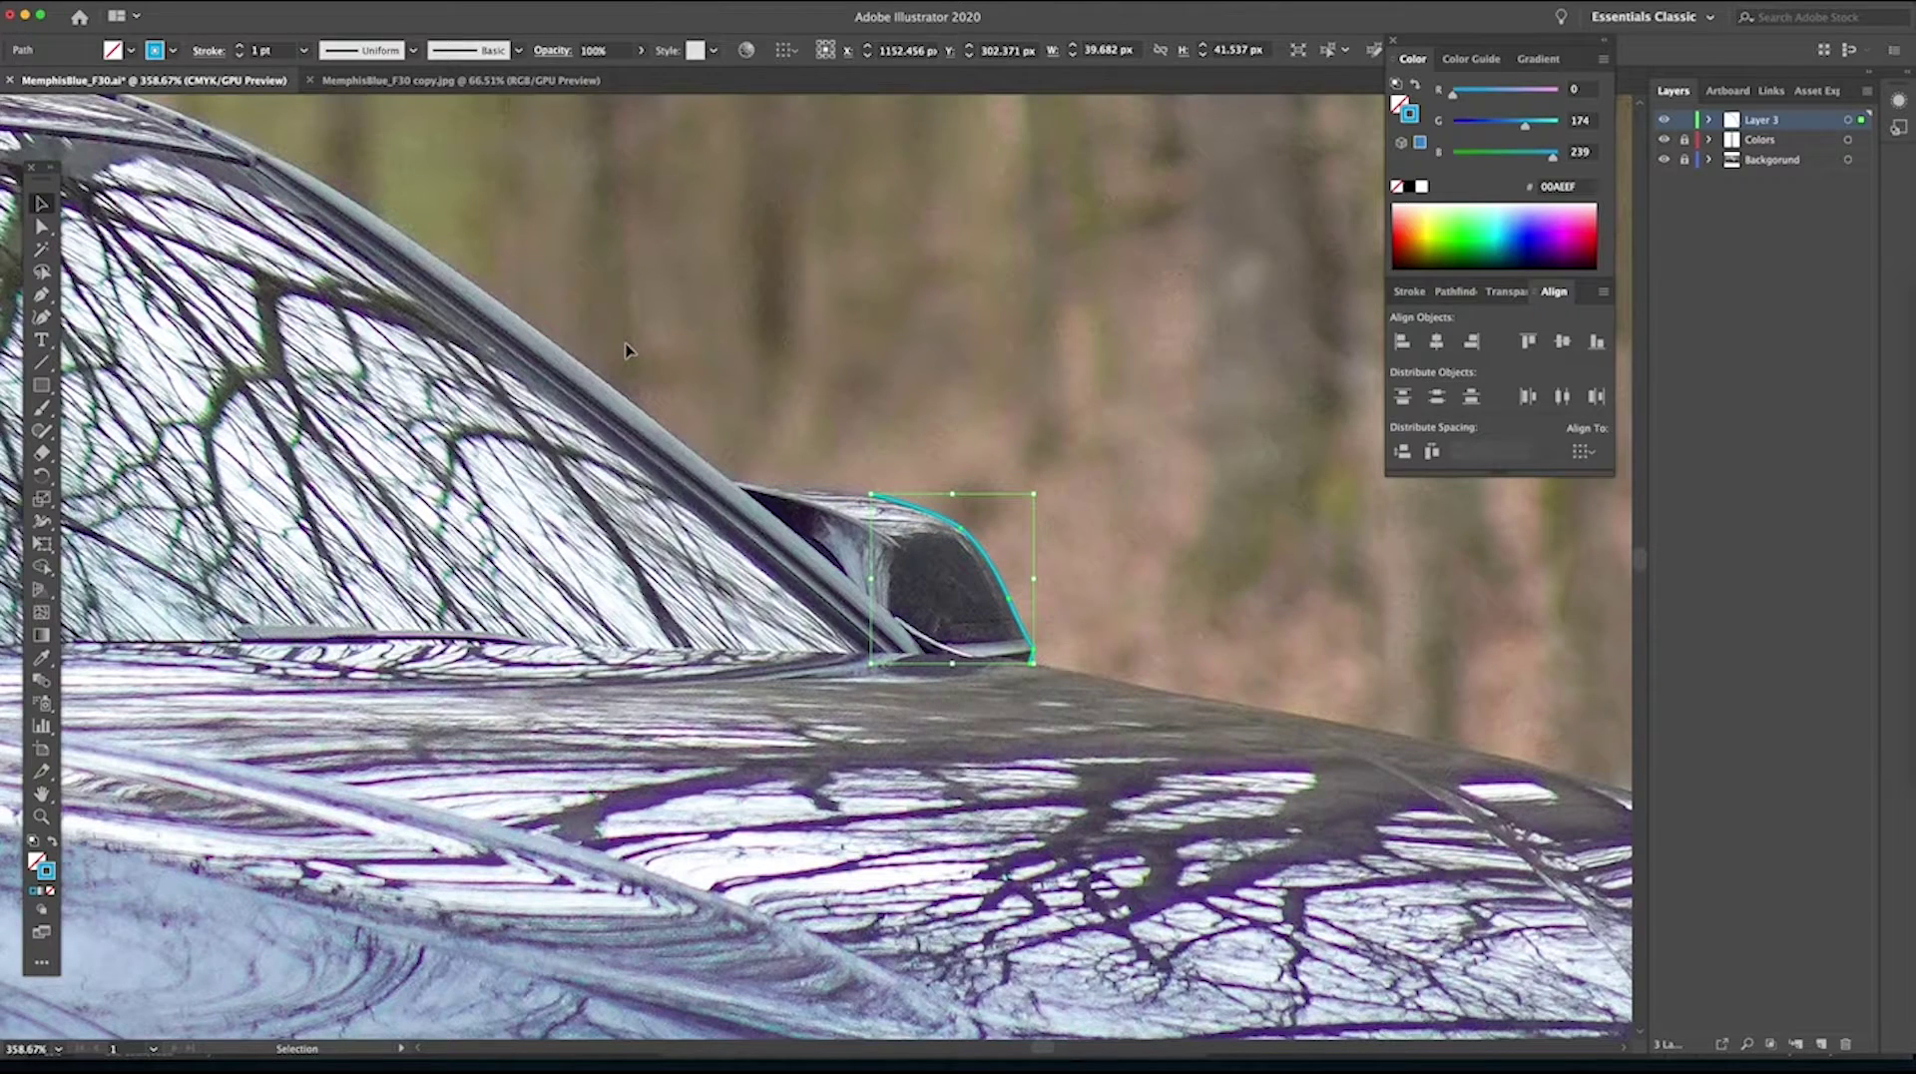
key(ctrl+z)
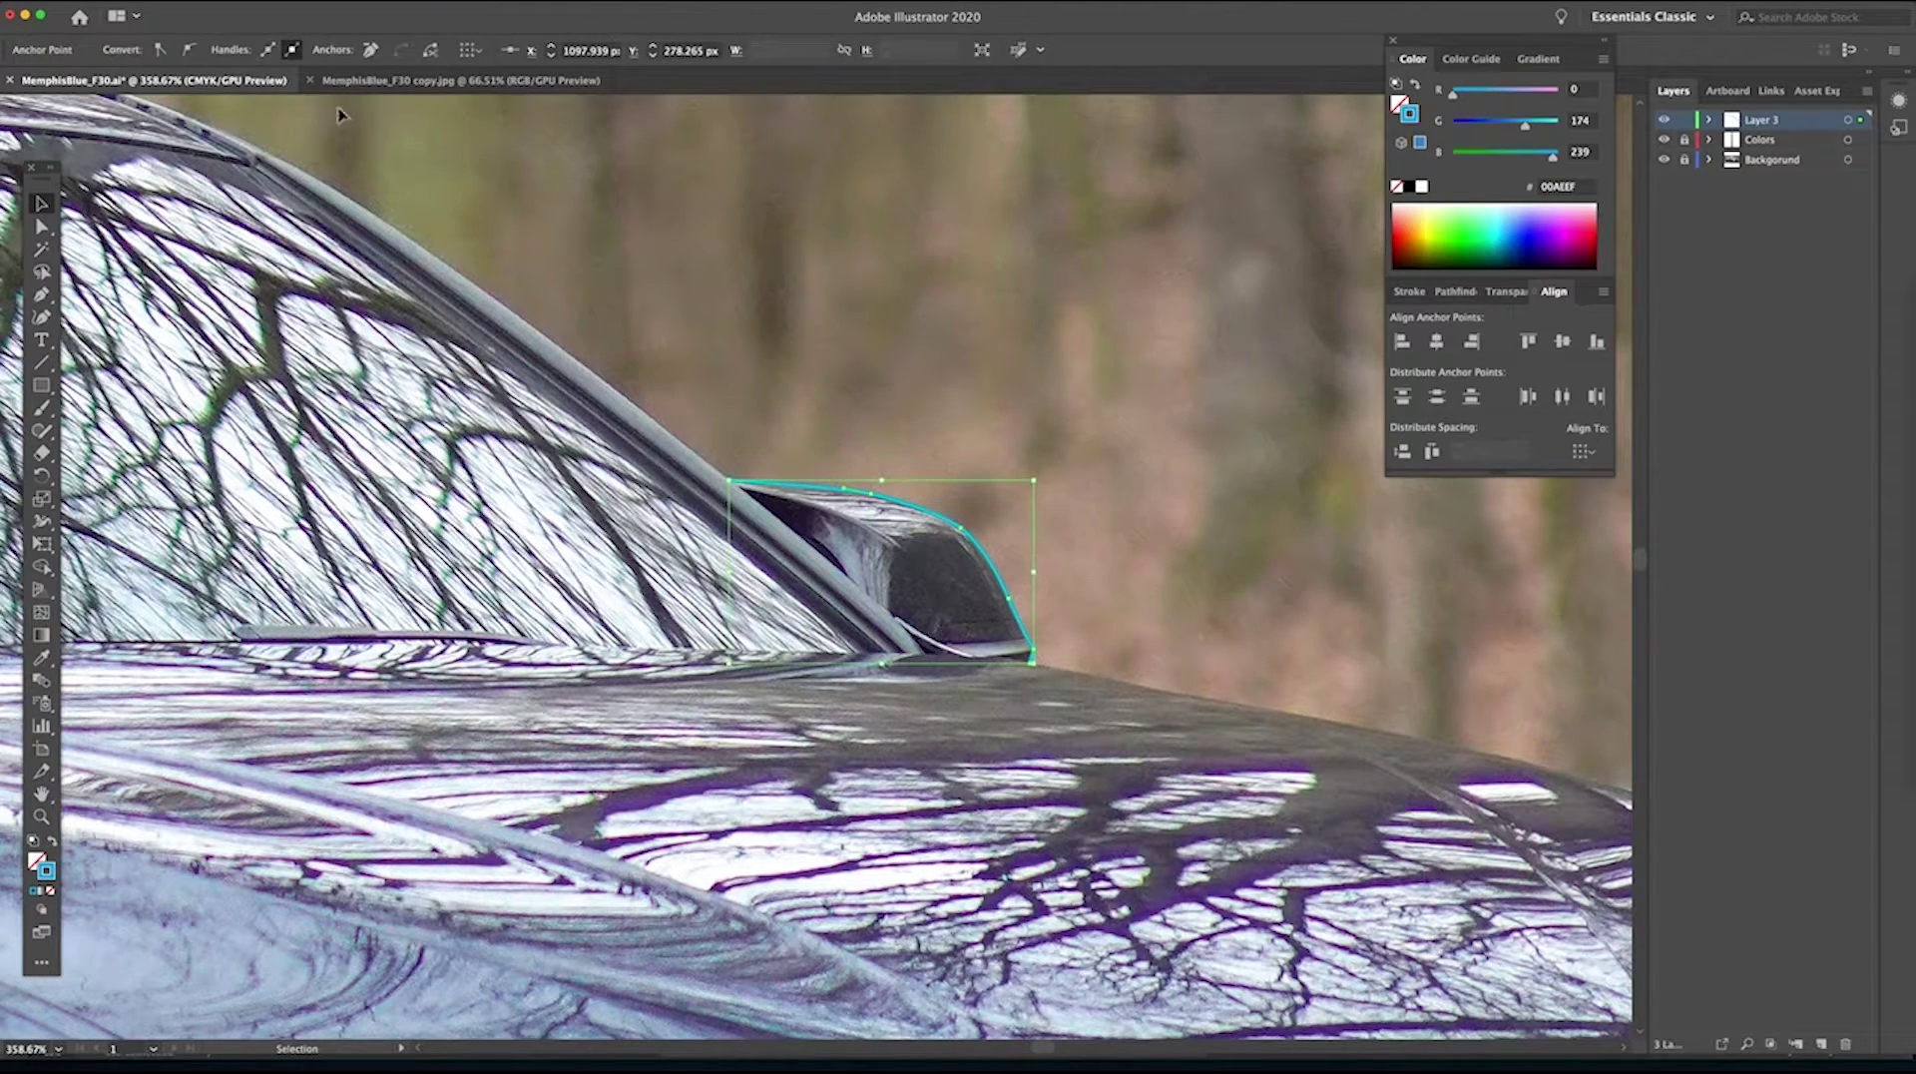
Resume the open path with the Pen tool at its end anchor where the mirror meets the windshield pillar.
key(z)
click(866, 427)
click(786, 498)
drag(645, 674, 931, 458)
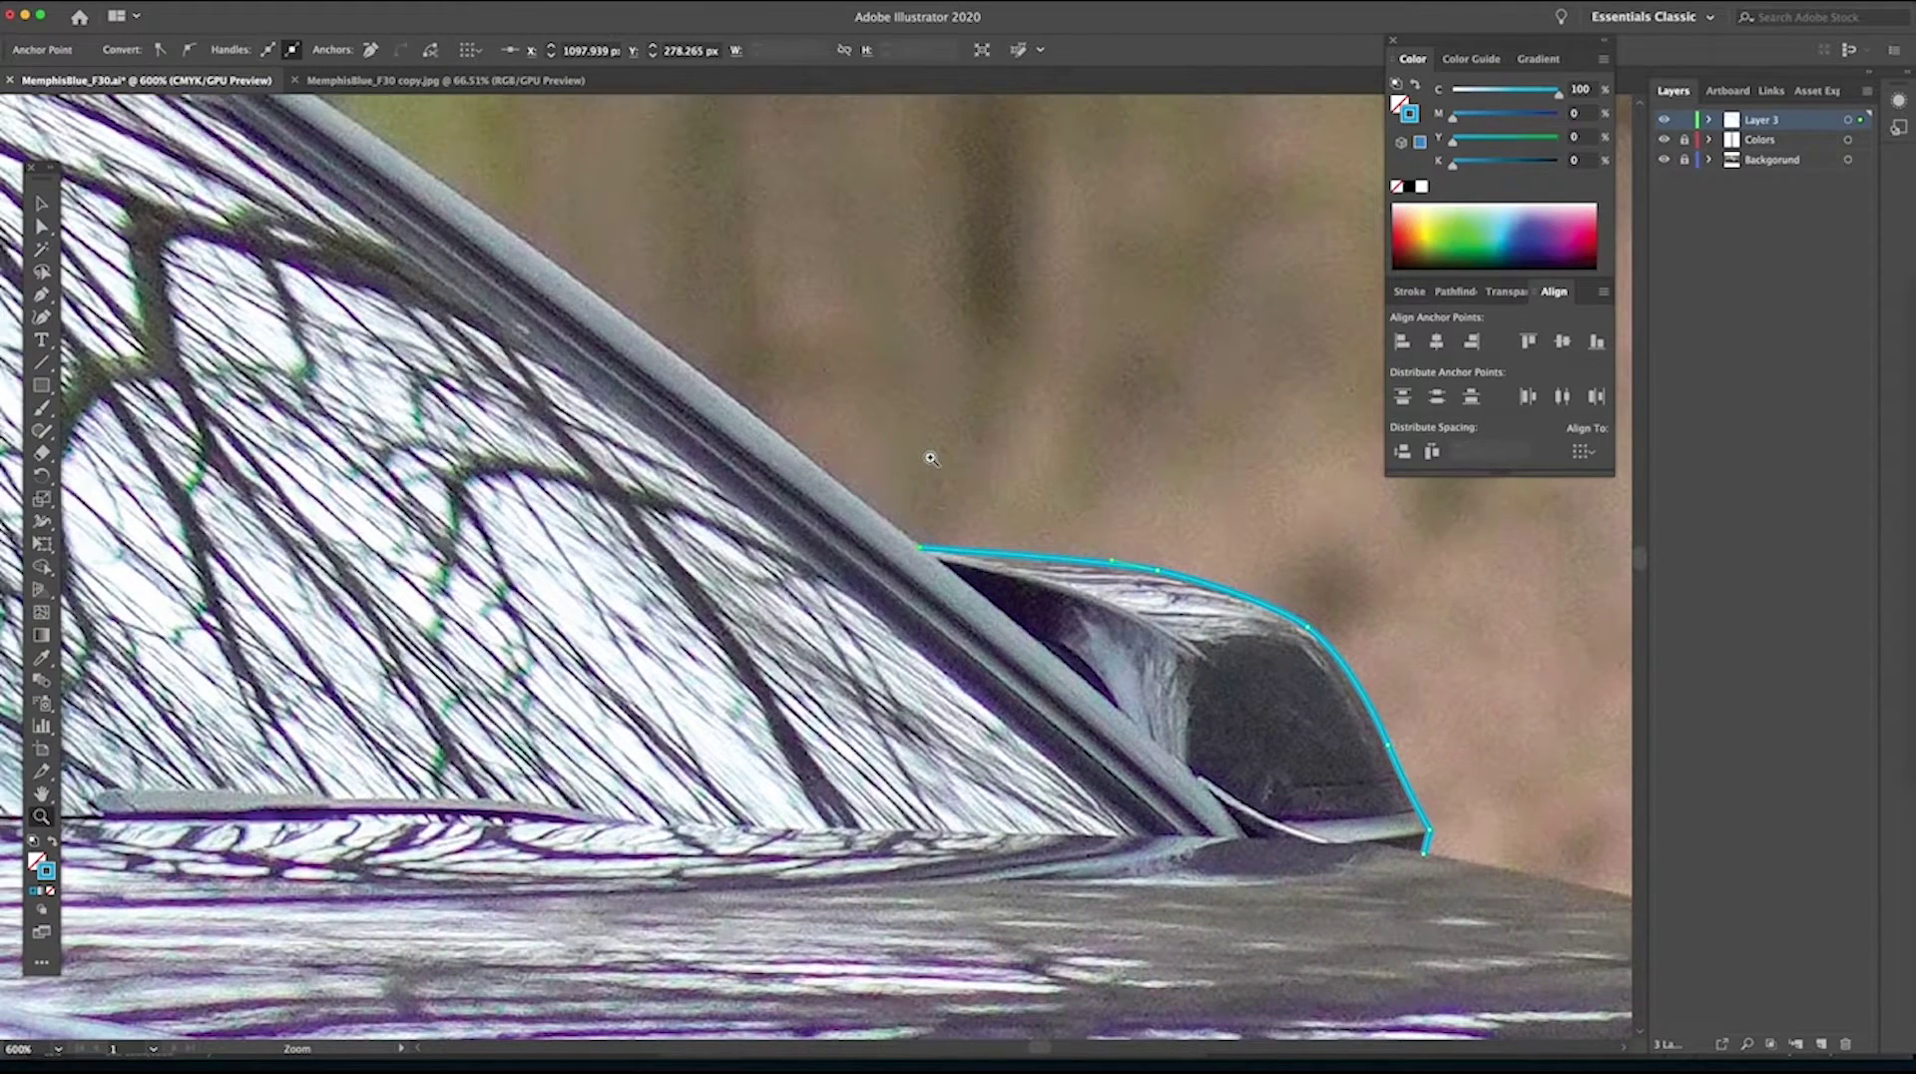
key(p)
click(923, 550)
Trace the outer edge of the far windshield pillar from the mirror up to the front corner of the roof.
scroll(704, 423, up, 5)
scroll(703, 423, left, 5)
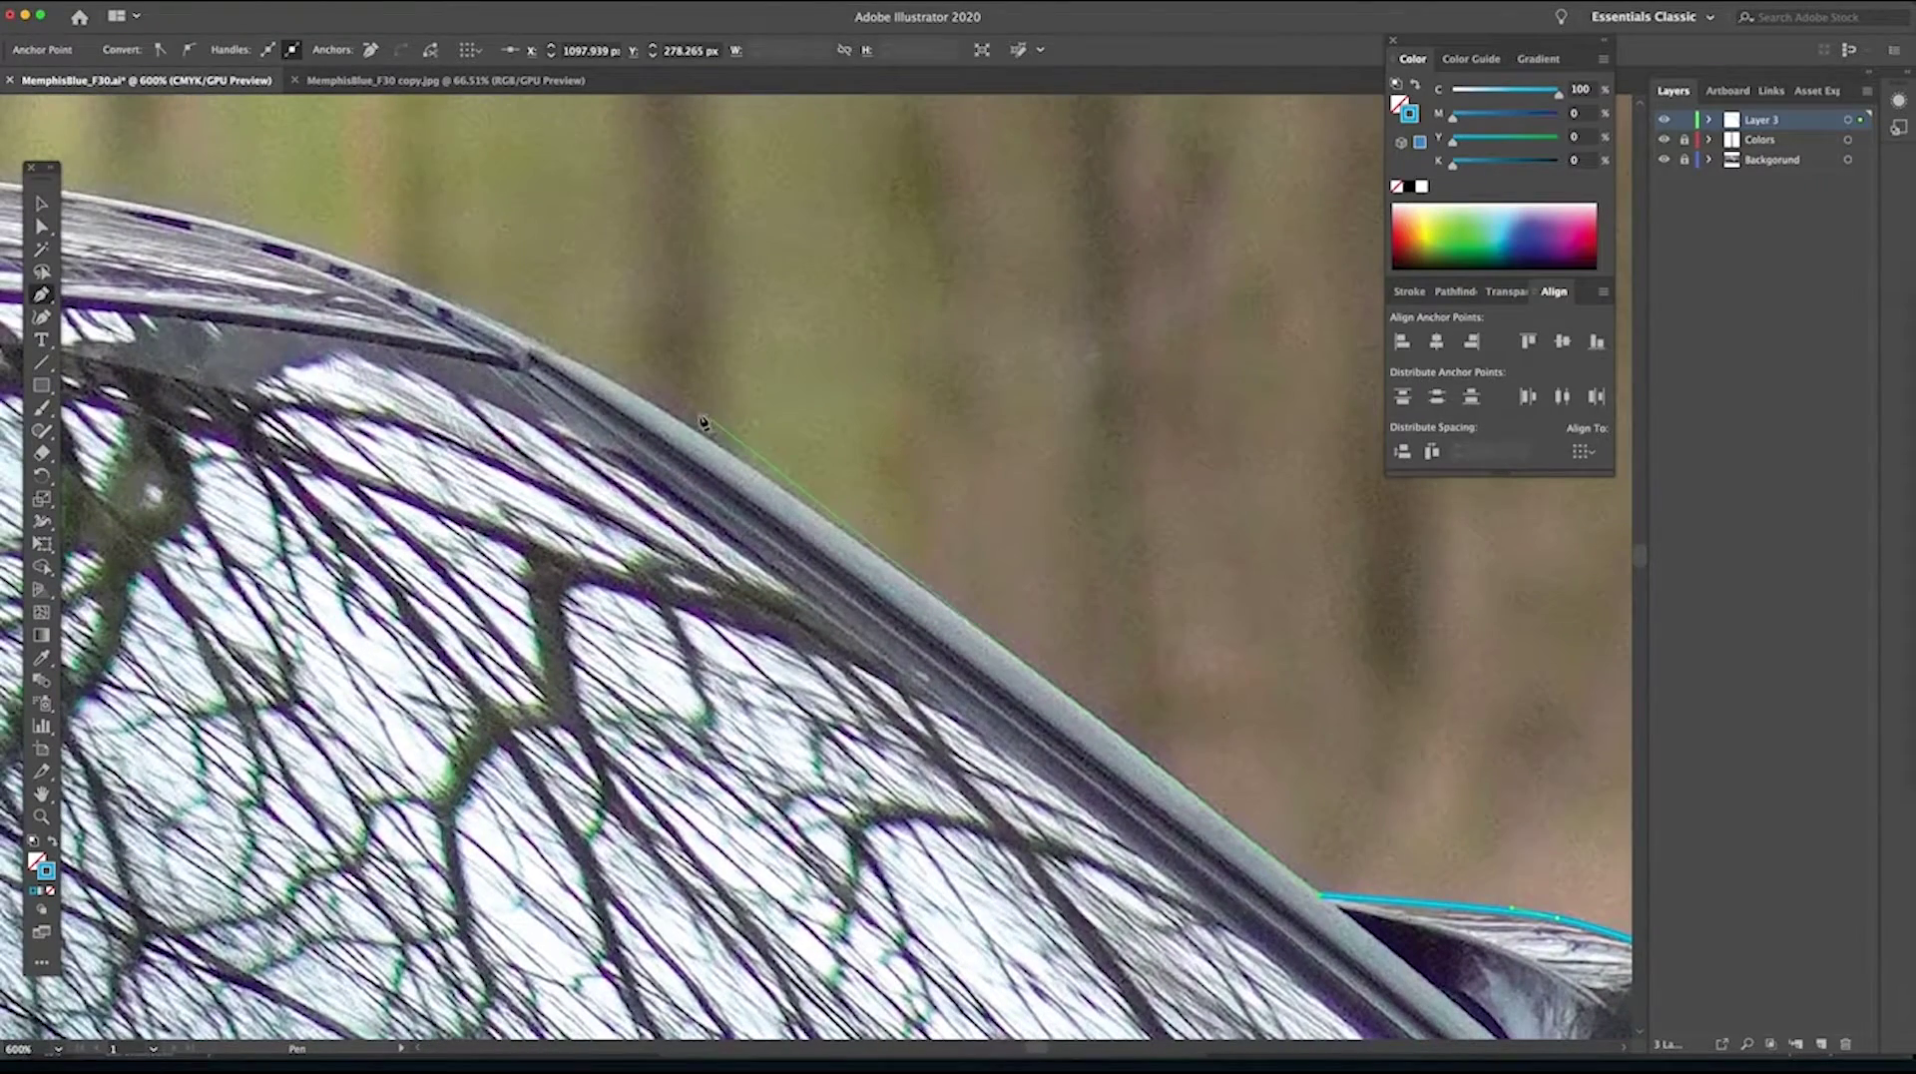
key(z)
alt+click(701, 417)
drag(868, 516, 857, 435)
key(p)
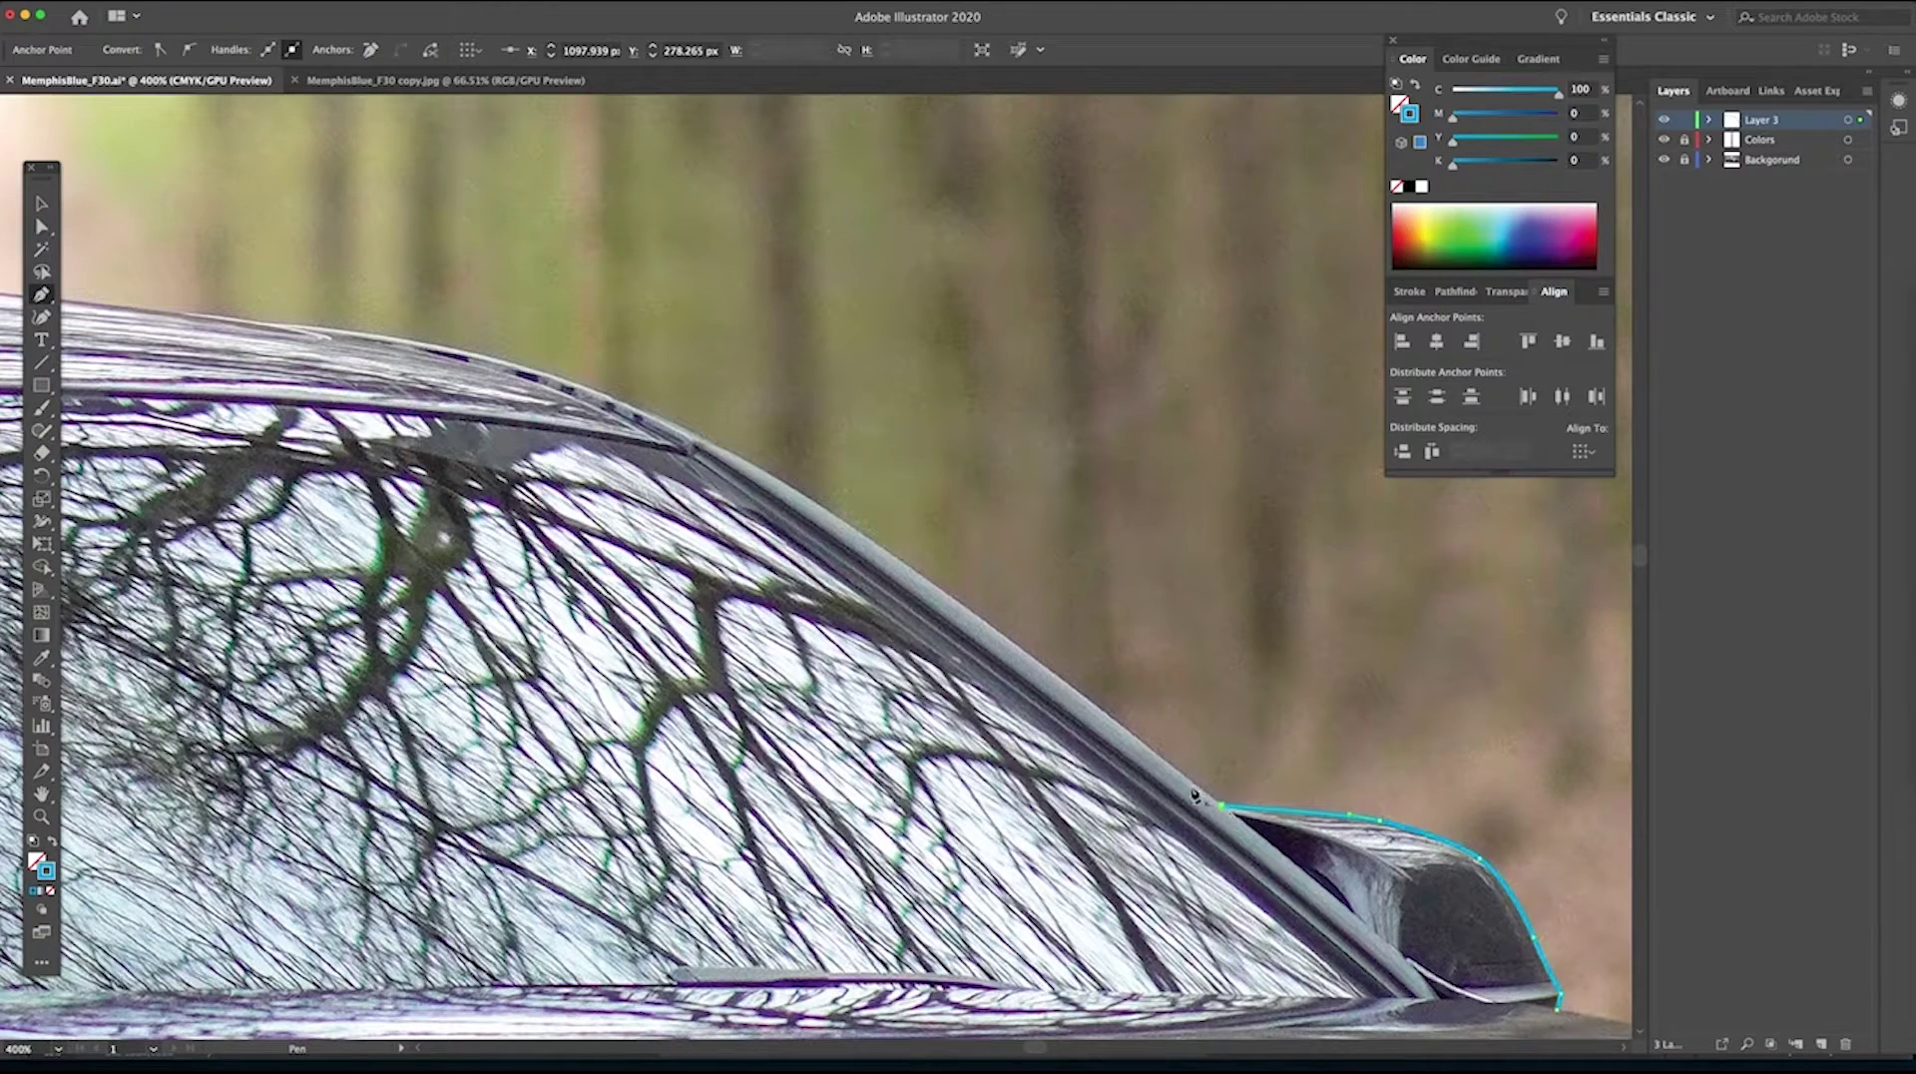
click(918, 575)
click(740, 448)
click(560, 378)
click(482, 350)
scroll(918, 388, left, 10)
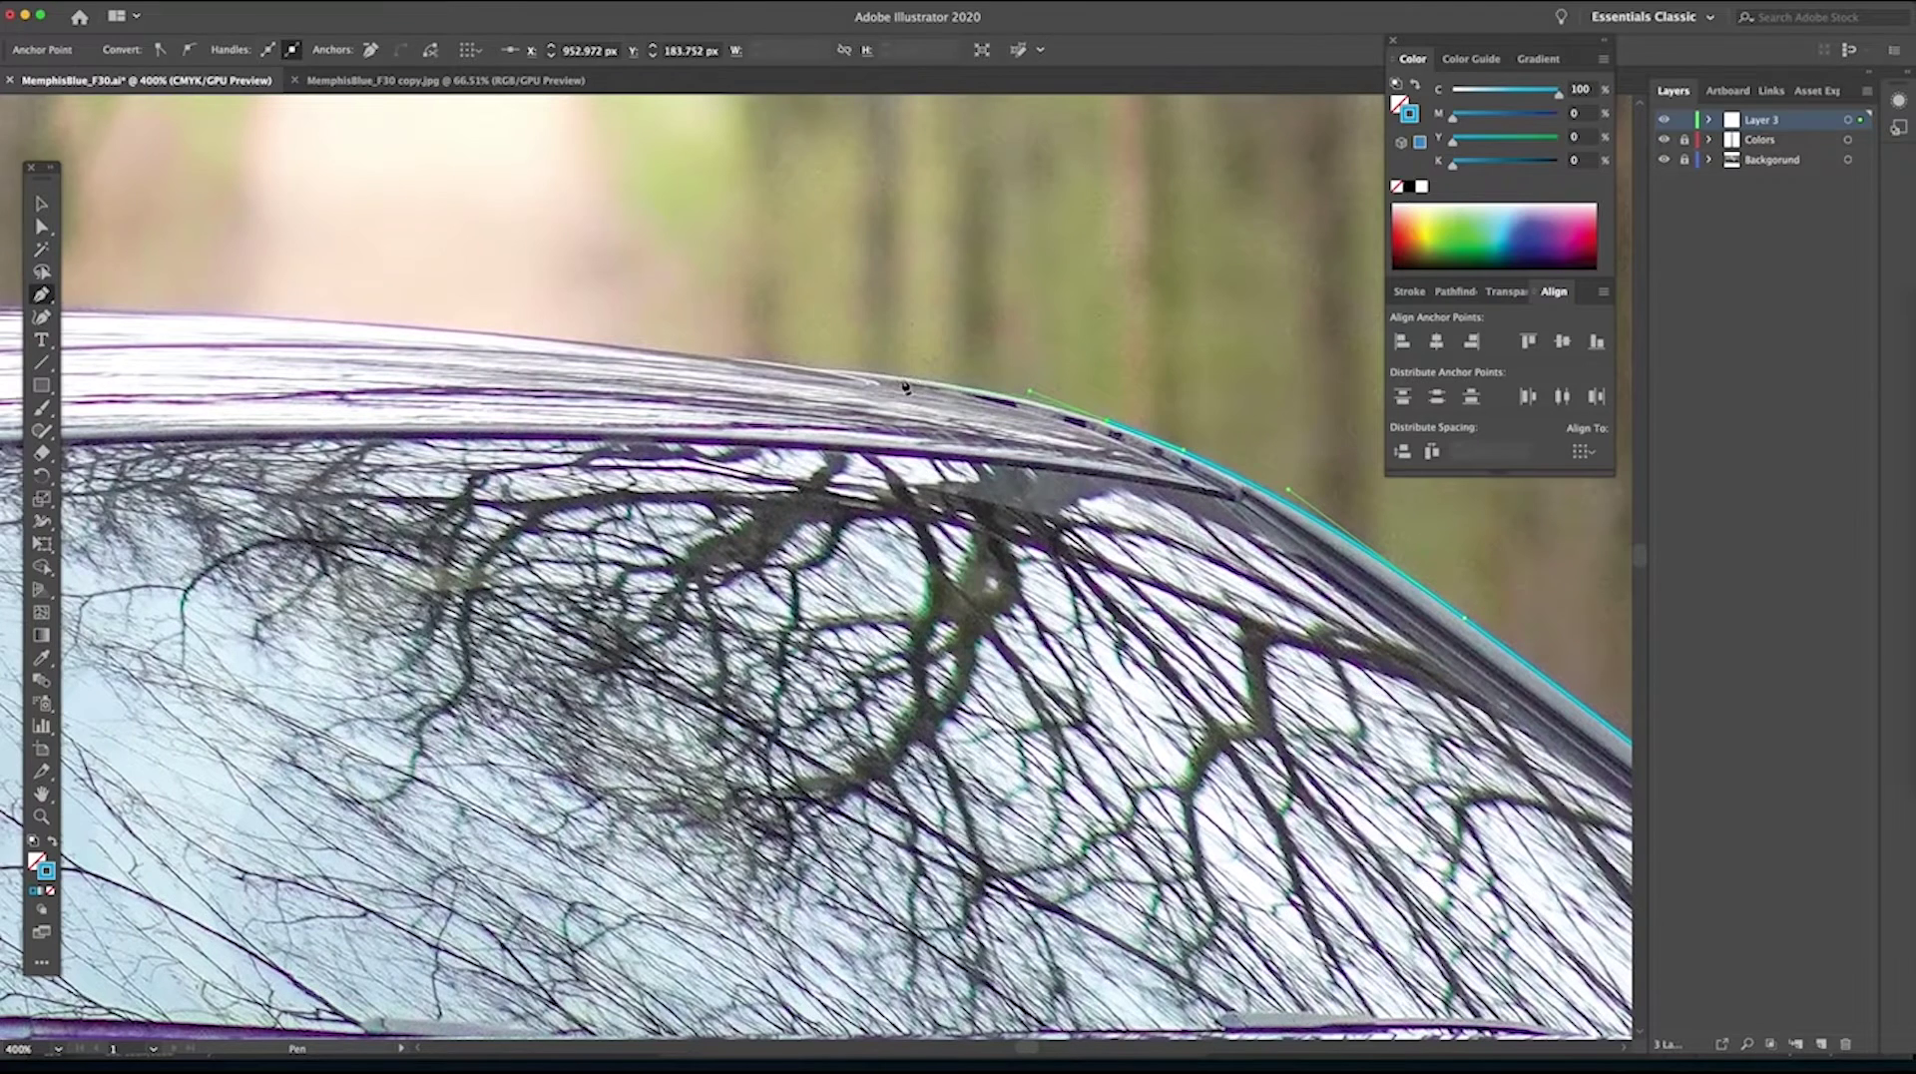
click(824, 377)
click(756, 368)
scroll(755, 367, left, 6)
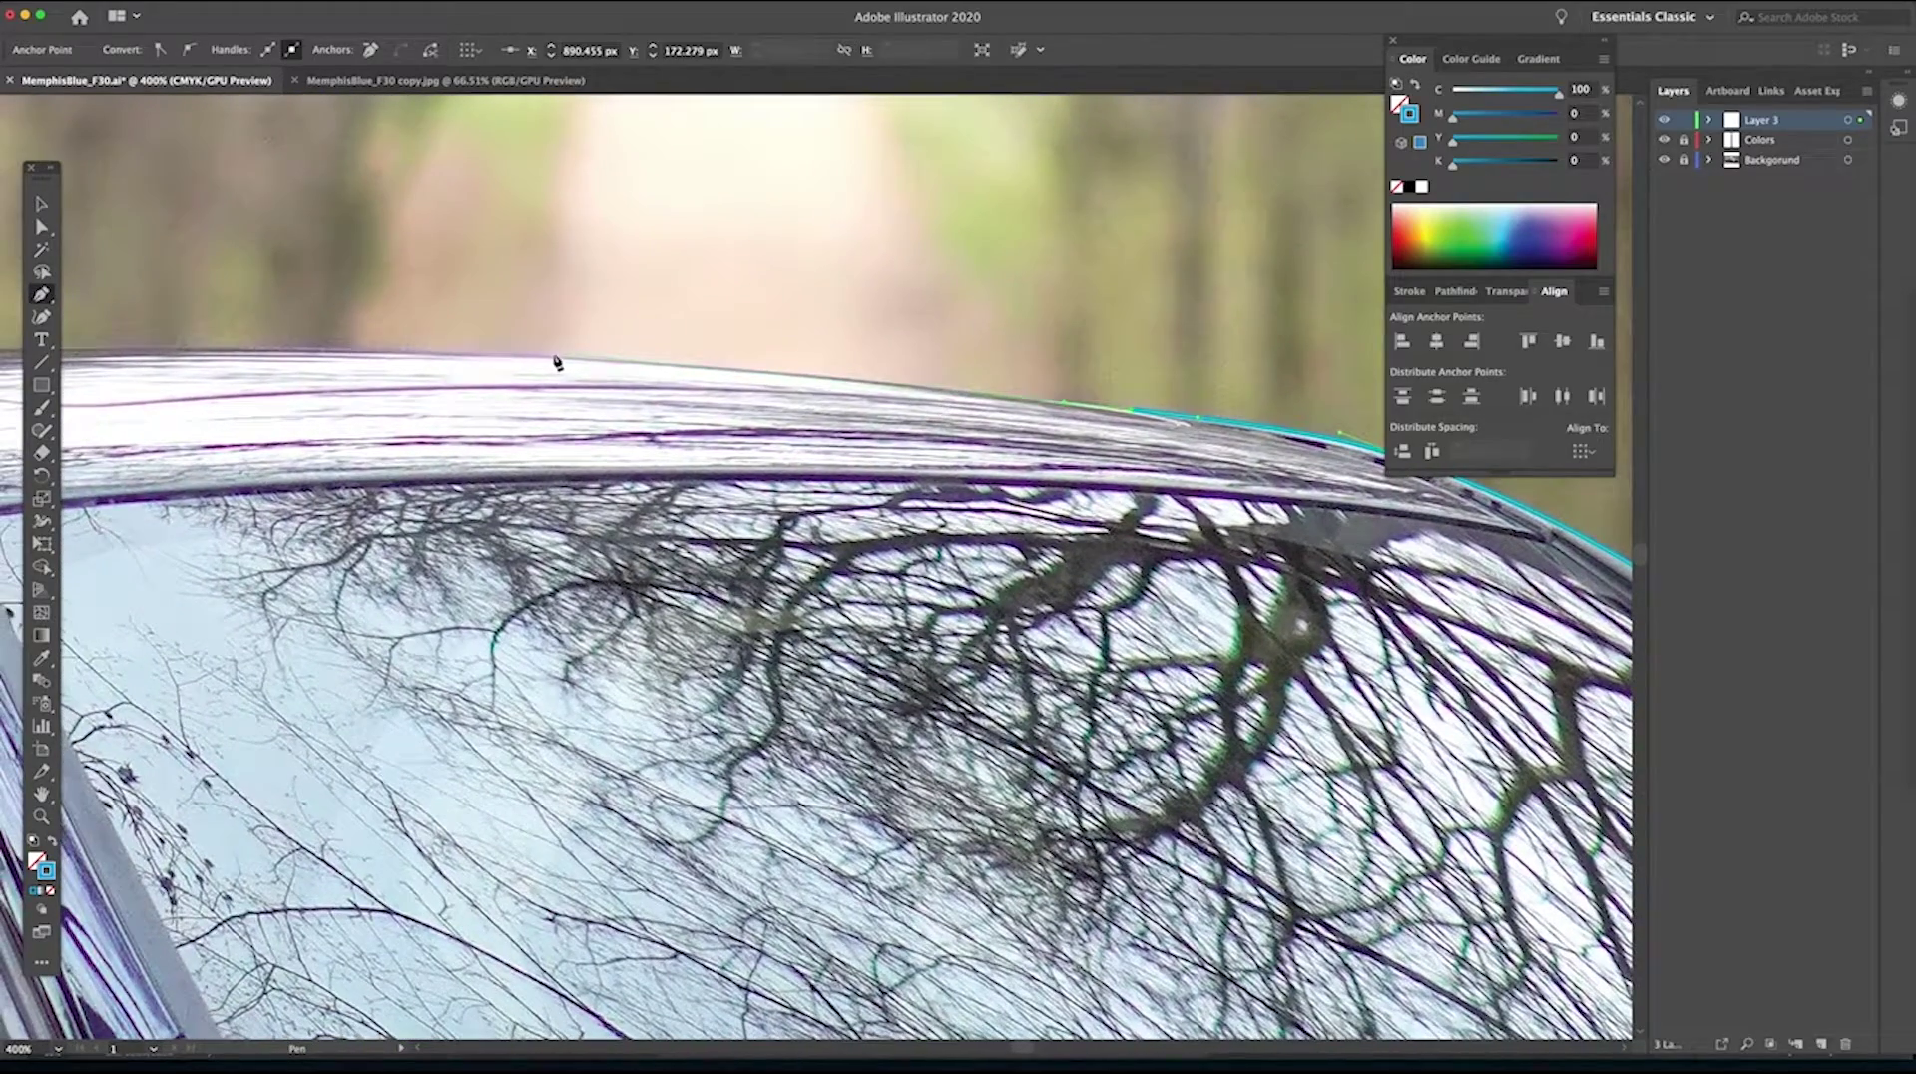
drag(500, 355, 692, 412)
Extend the path from the top of the windshield pillar onto the front part of the roofline.
alt+super+click(688, 412)
alt+super+click(689, 413)
drag(856, 494, 849, 294)
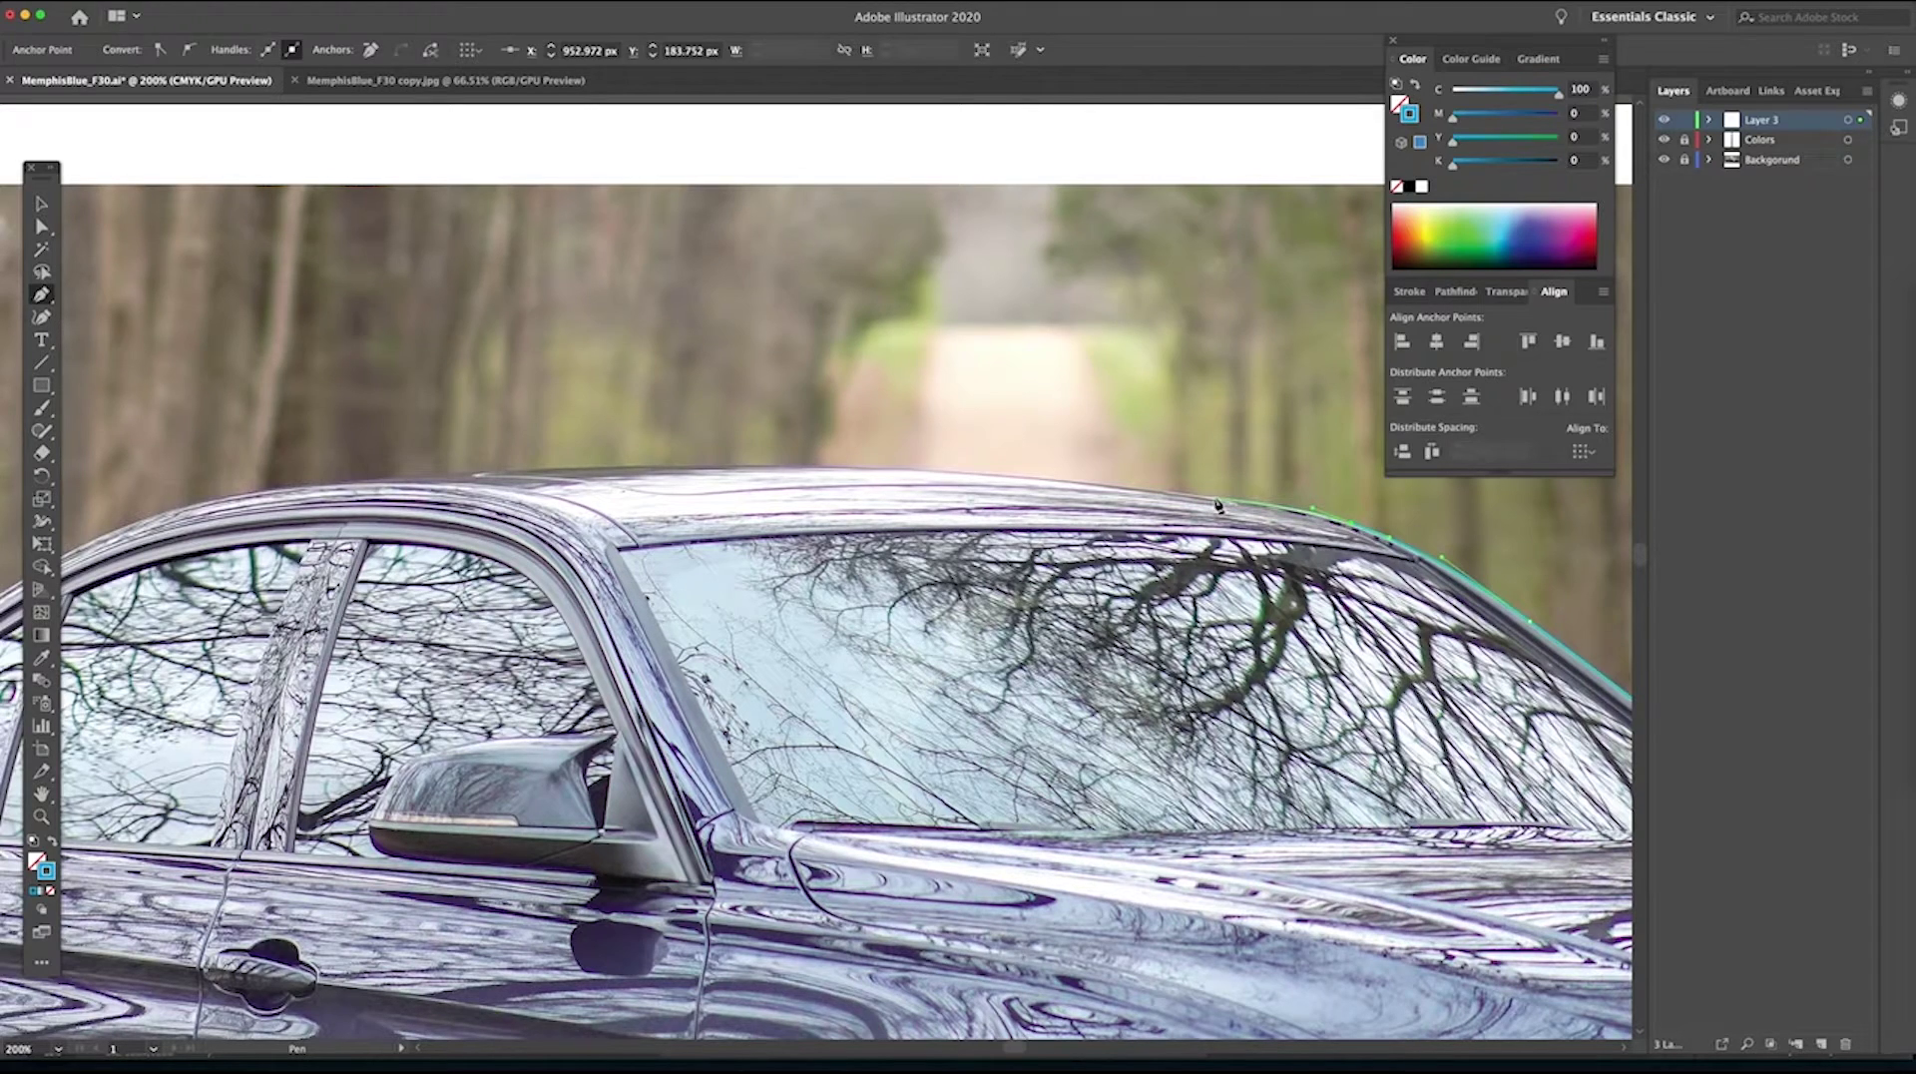
click(1215, 505)
drag(722, 474, 462, 486)
click(462, 473)
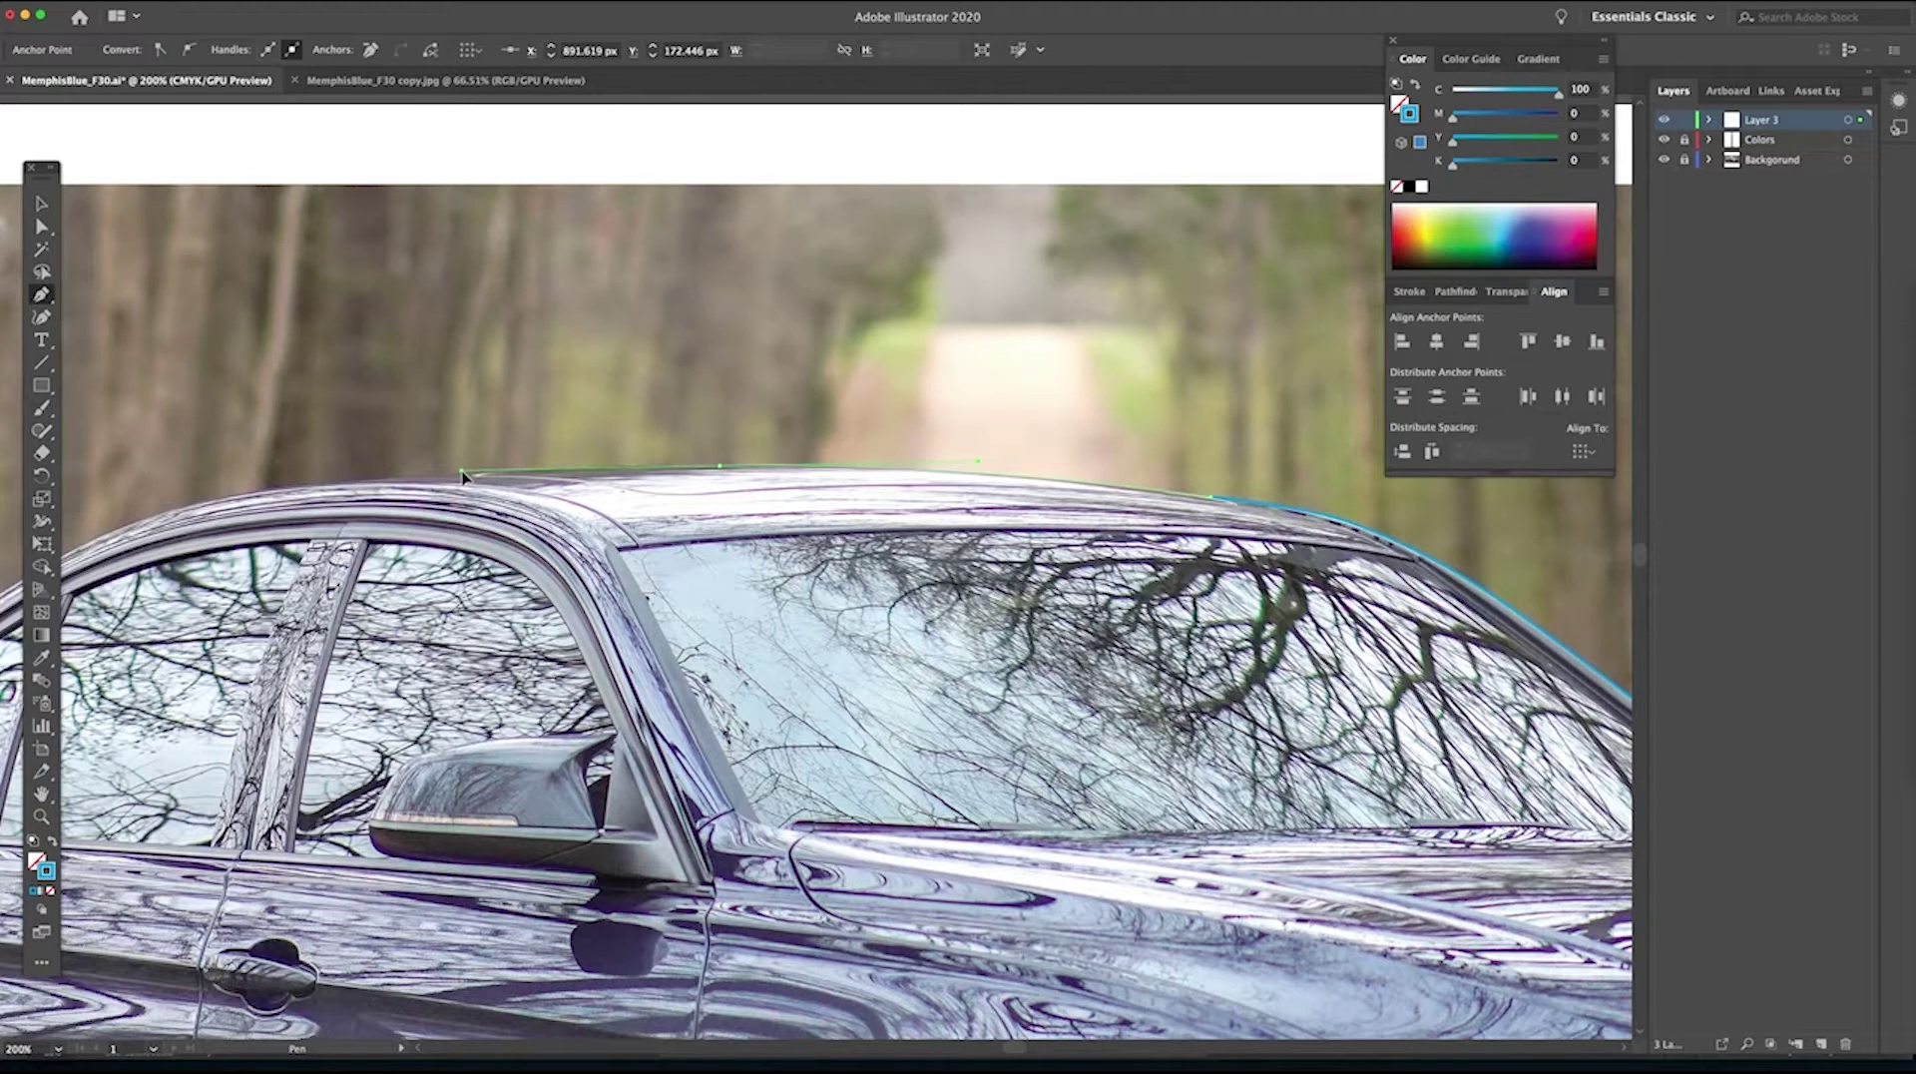
drag(462, 472, 461, 471)
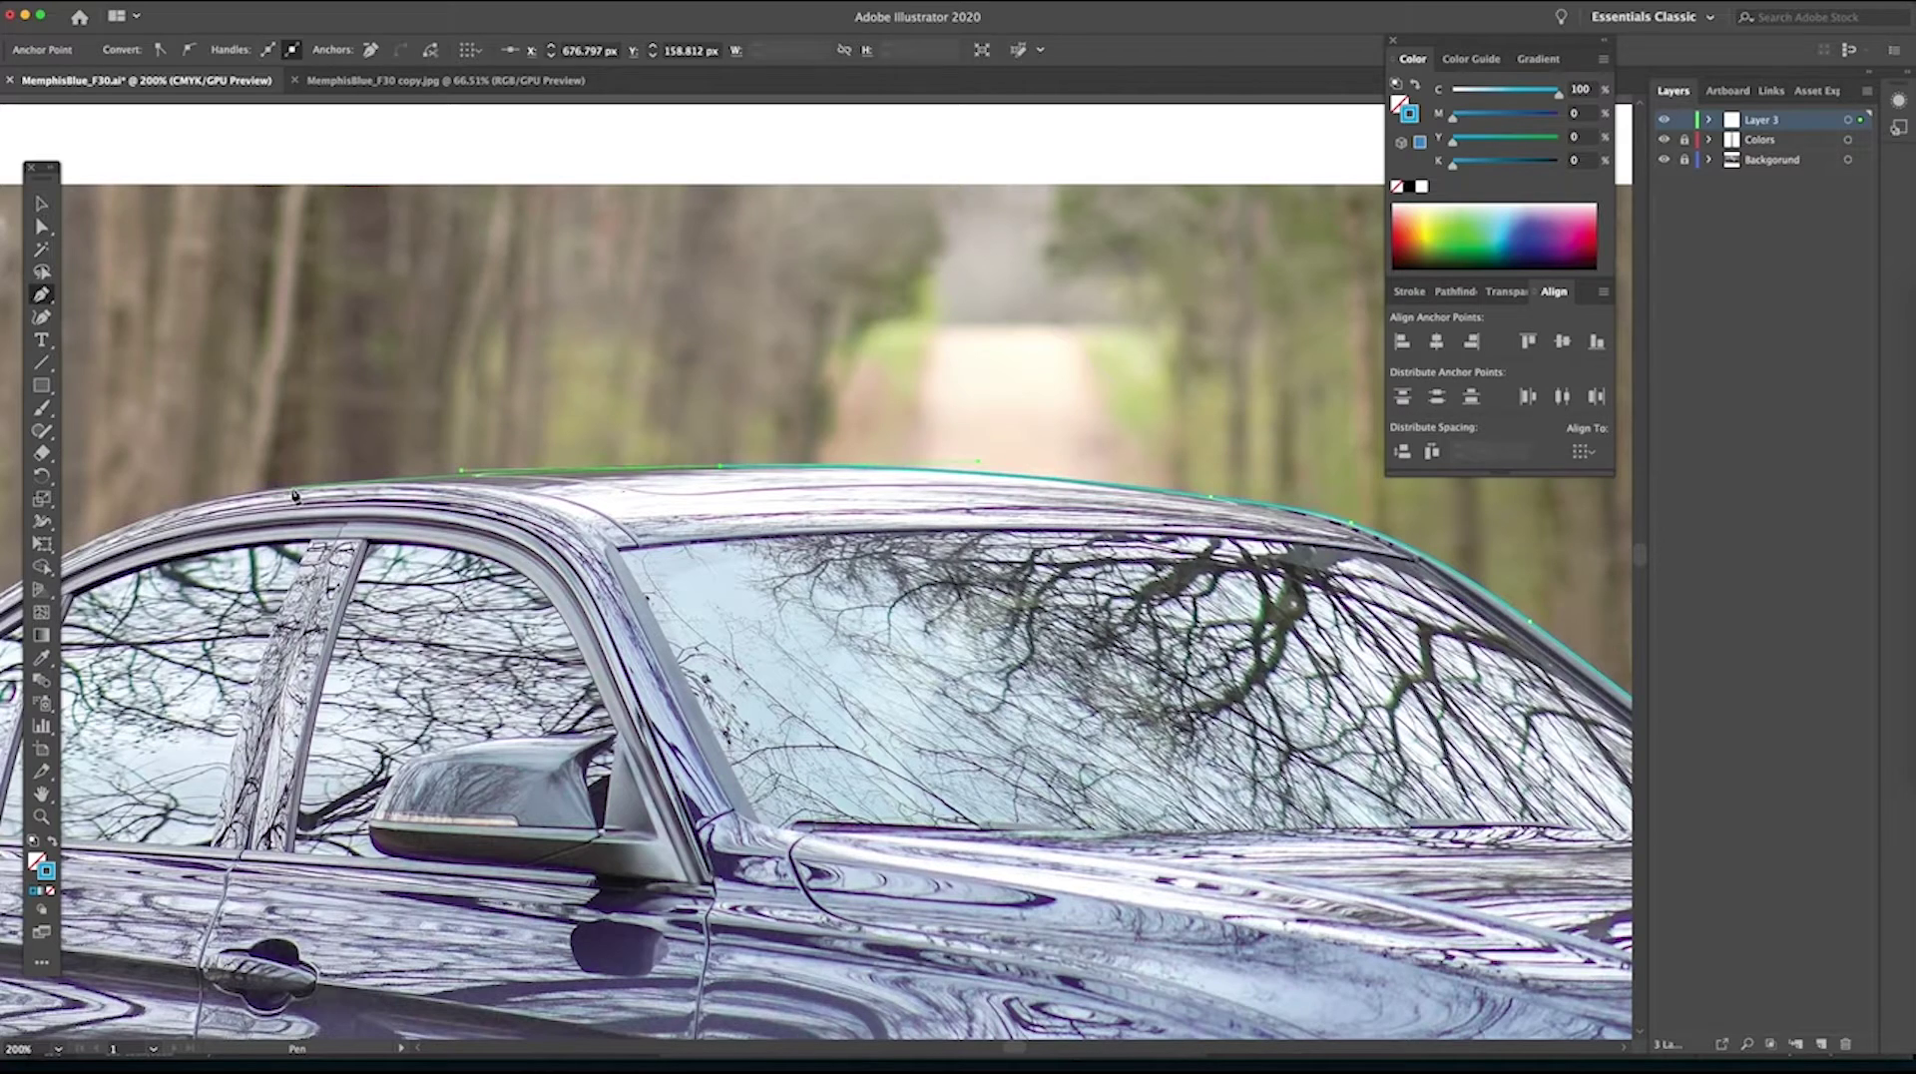
key(super+z)
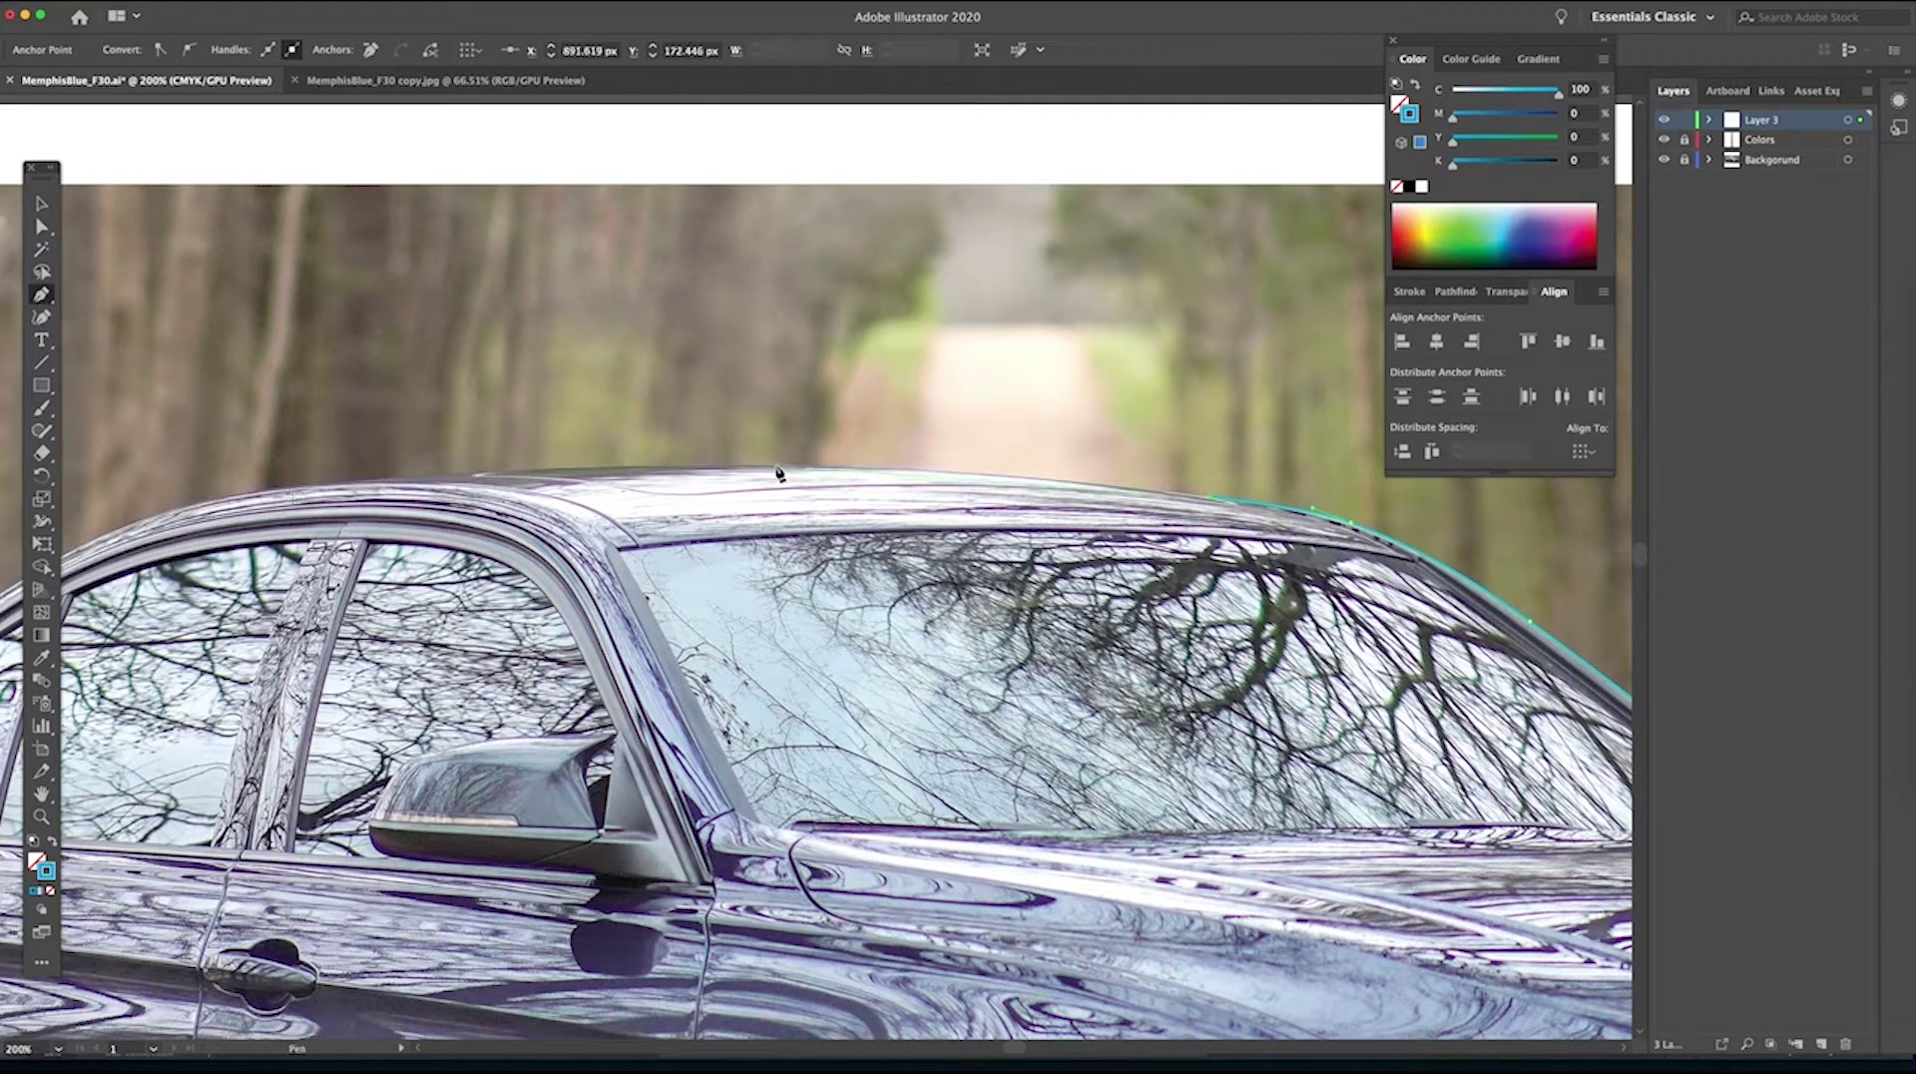
Trace the roofline with curved segments toward the rear and down the sloping rear pillar to the trunk.
drag(772, 466, 489, 460)
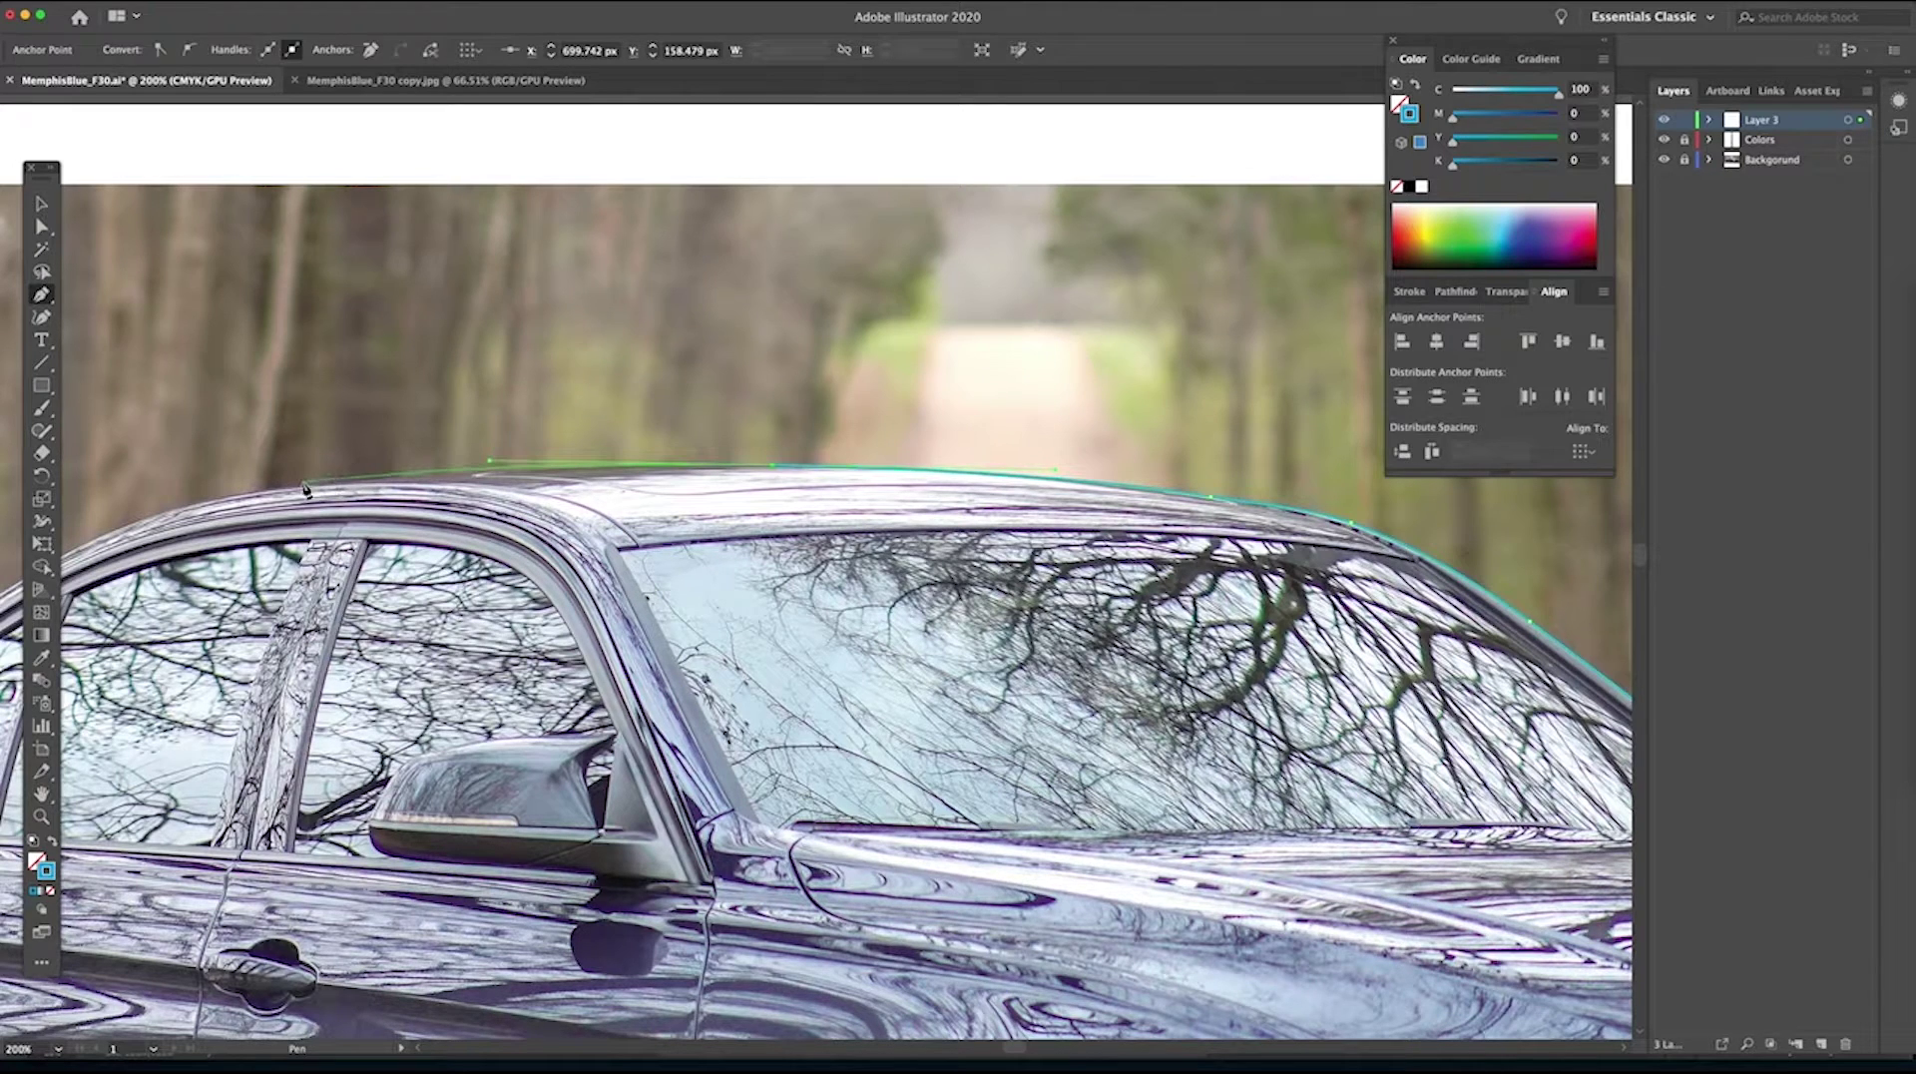
drag(325, 485, 898, 469)
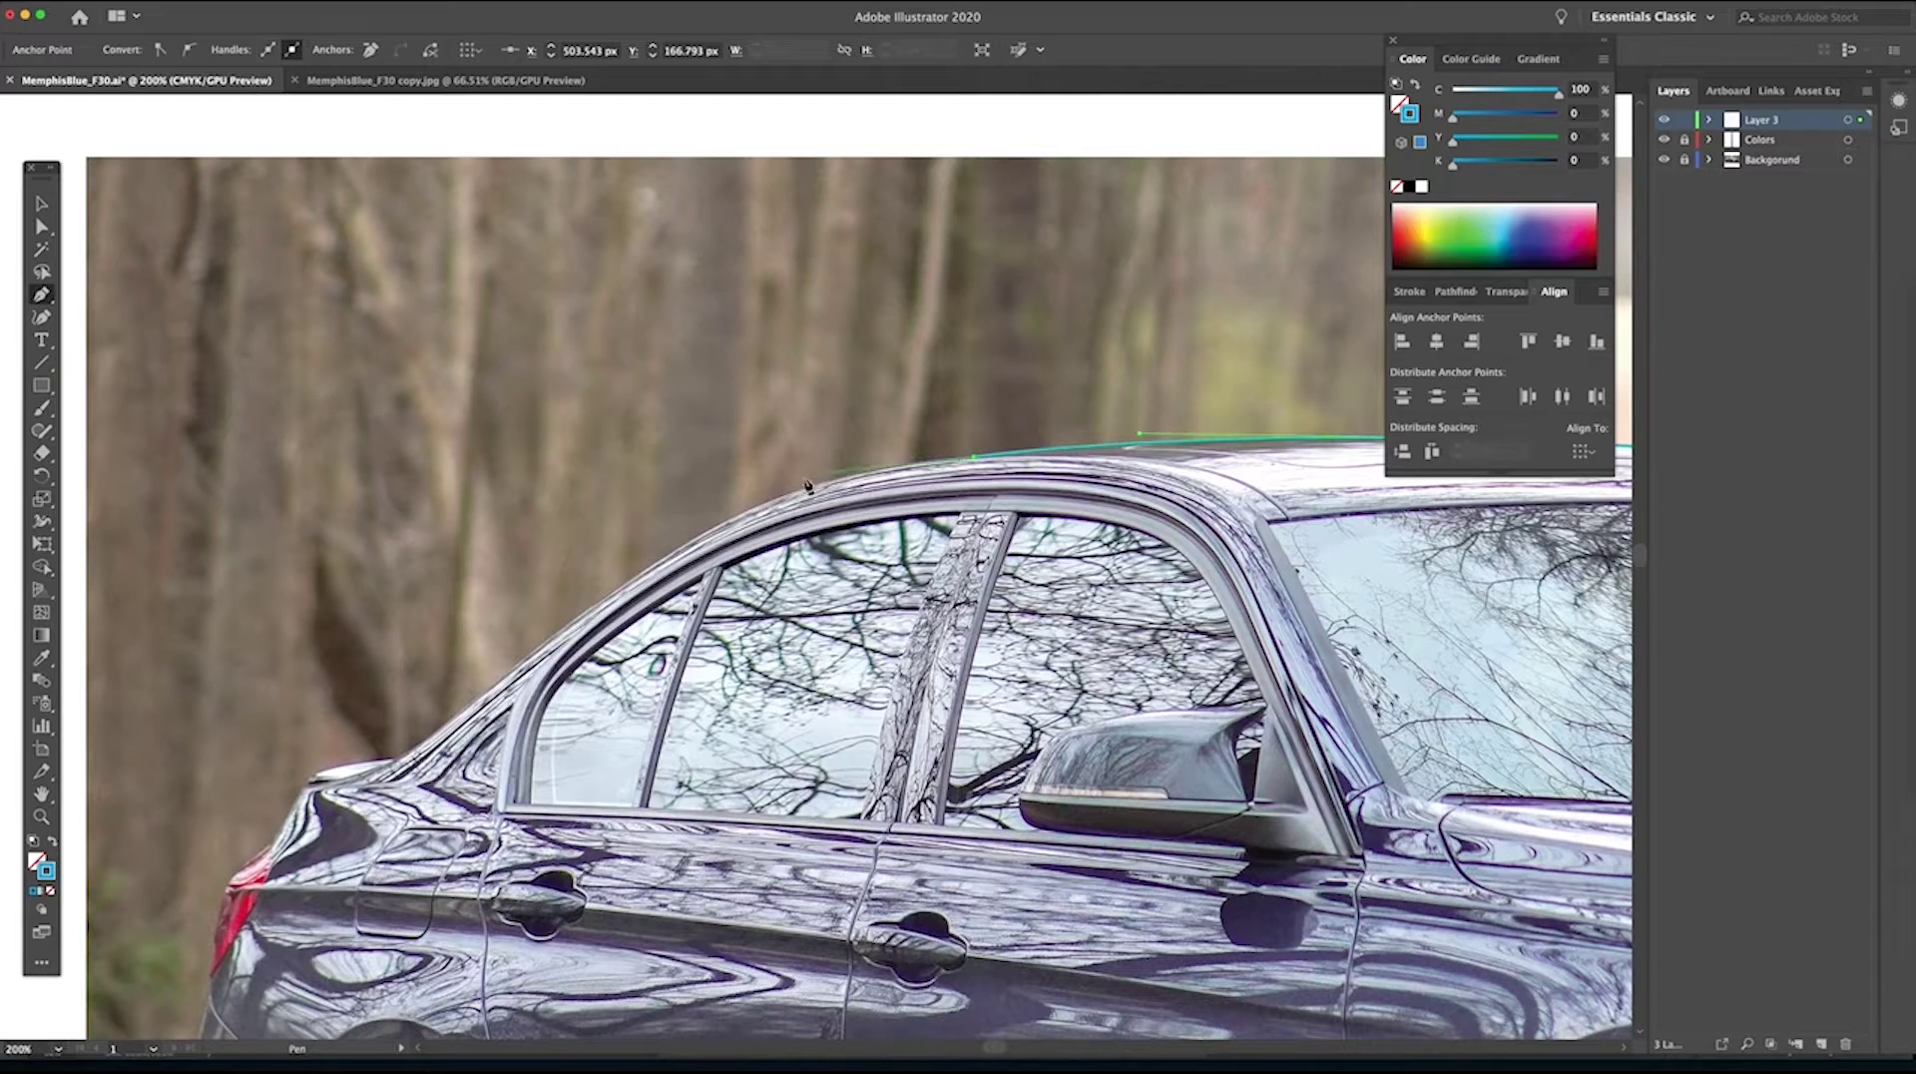
drag(770, 502, 681, 547)
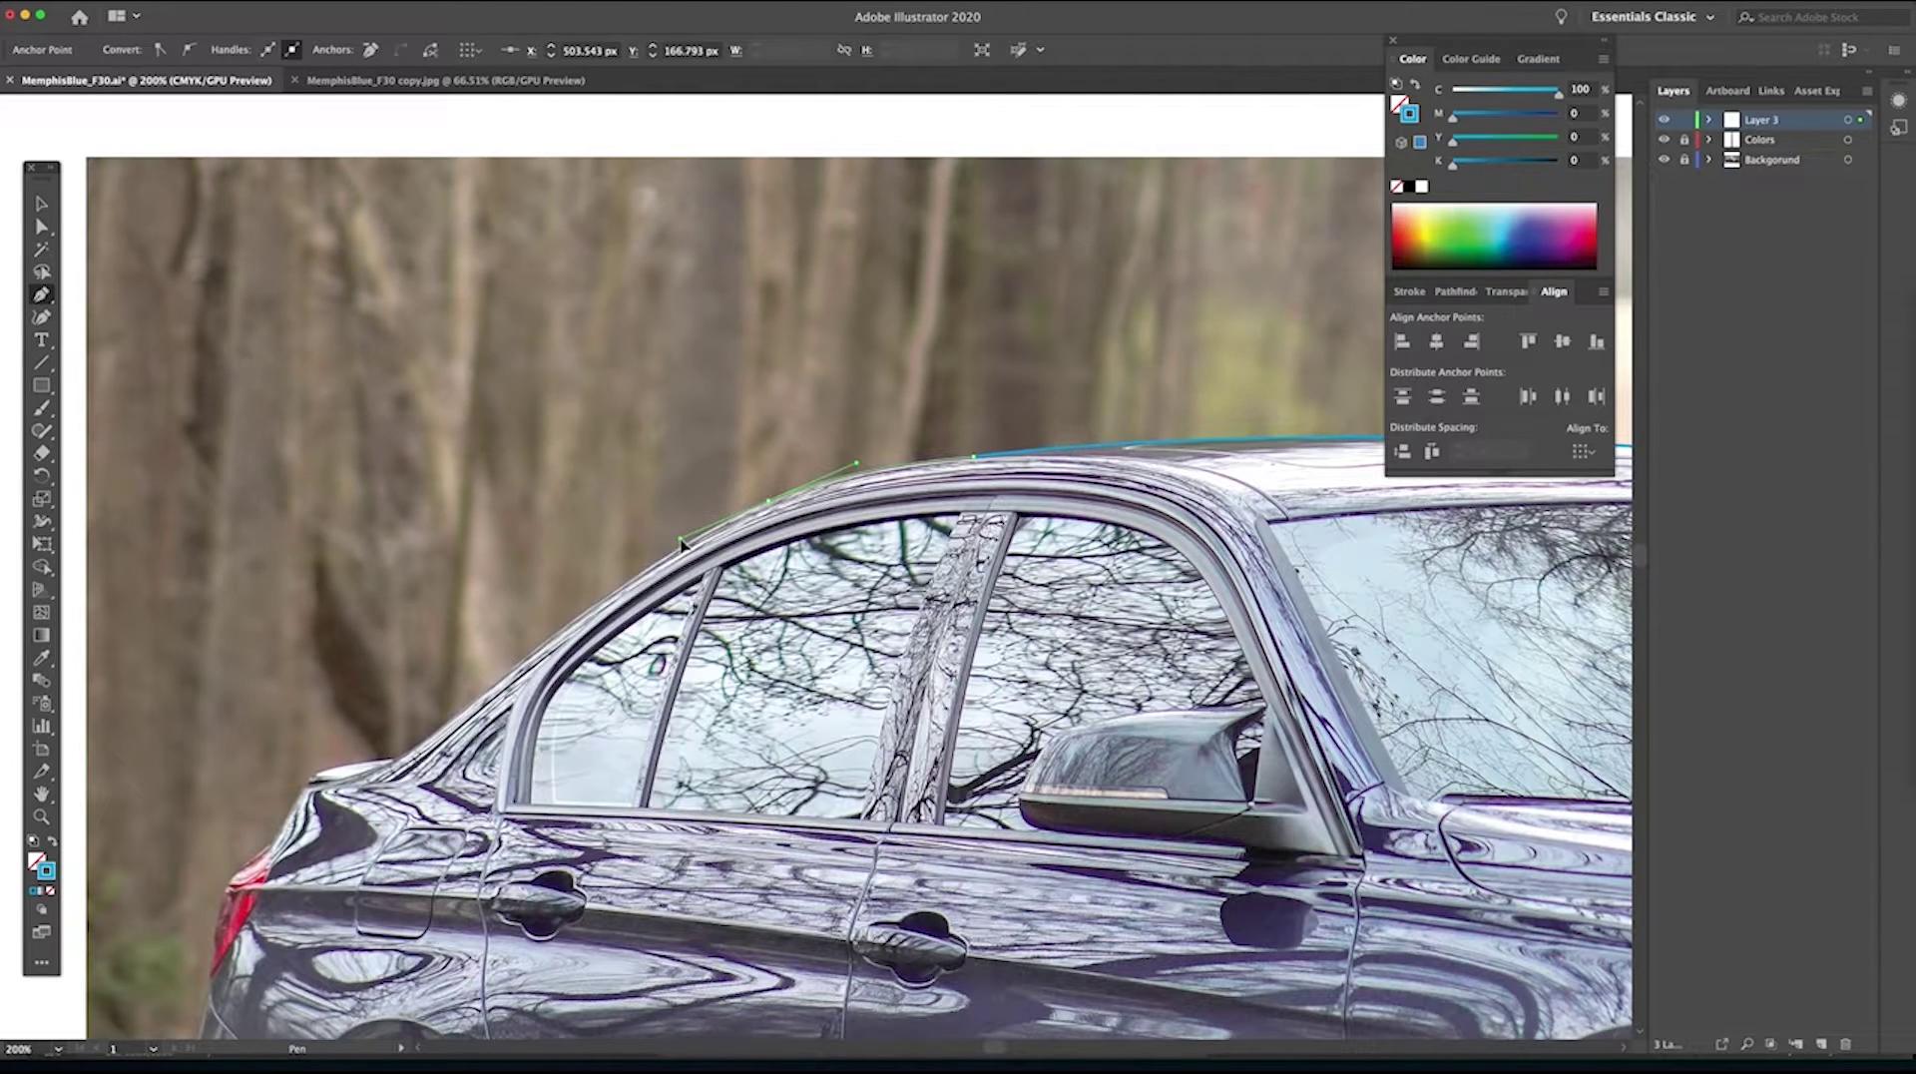
click(536, 654)
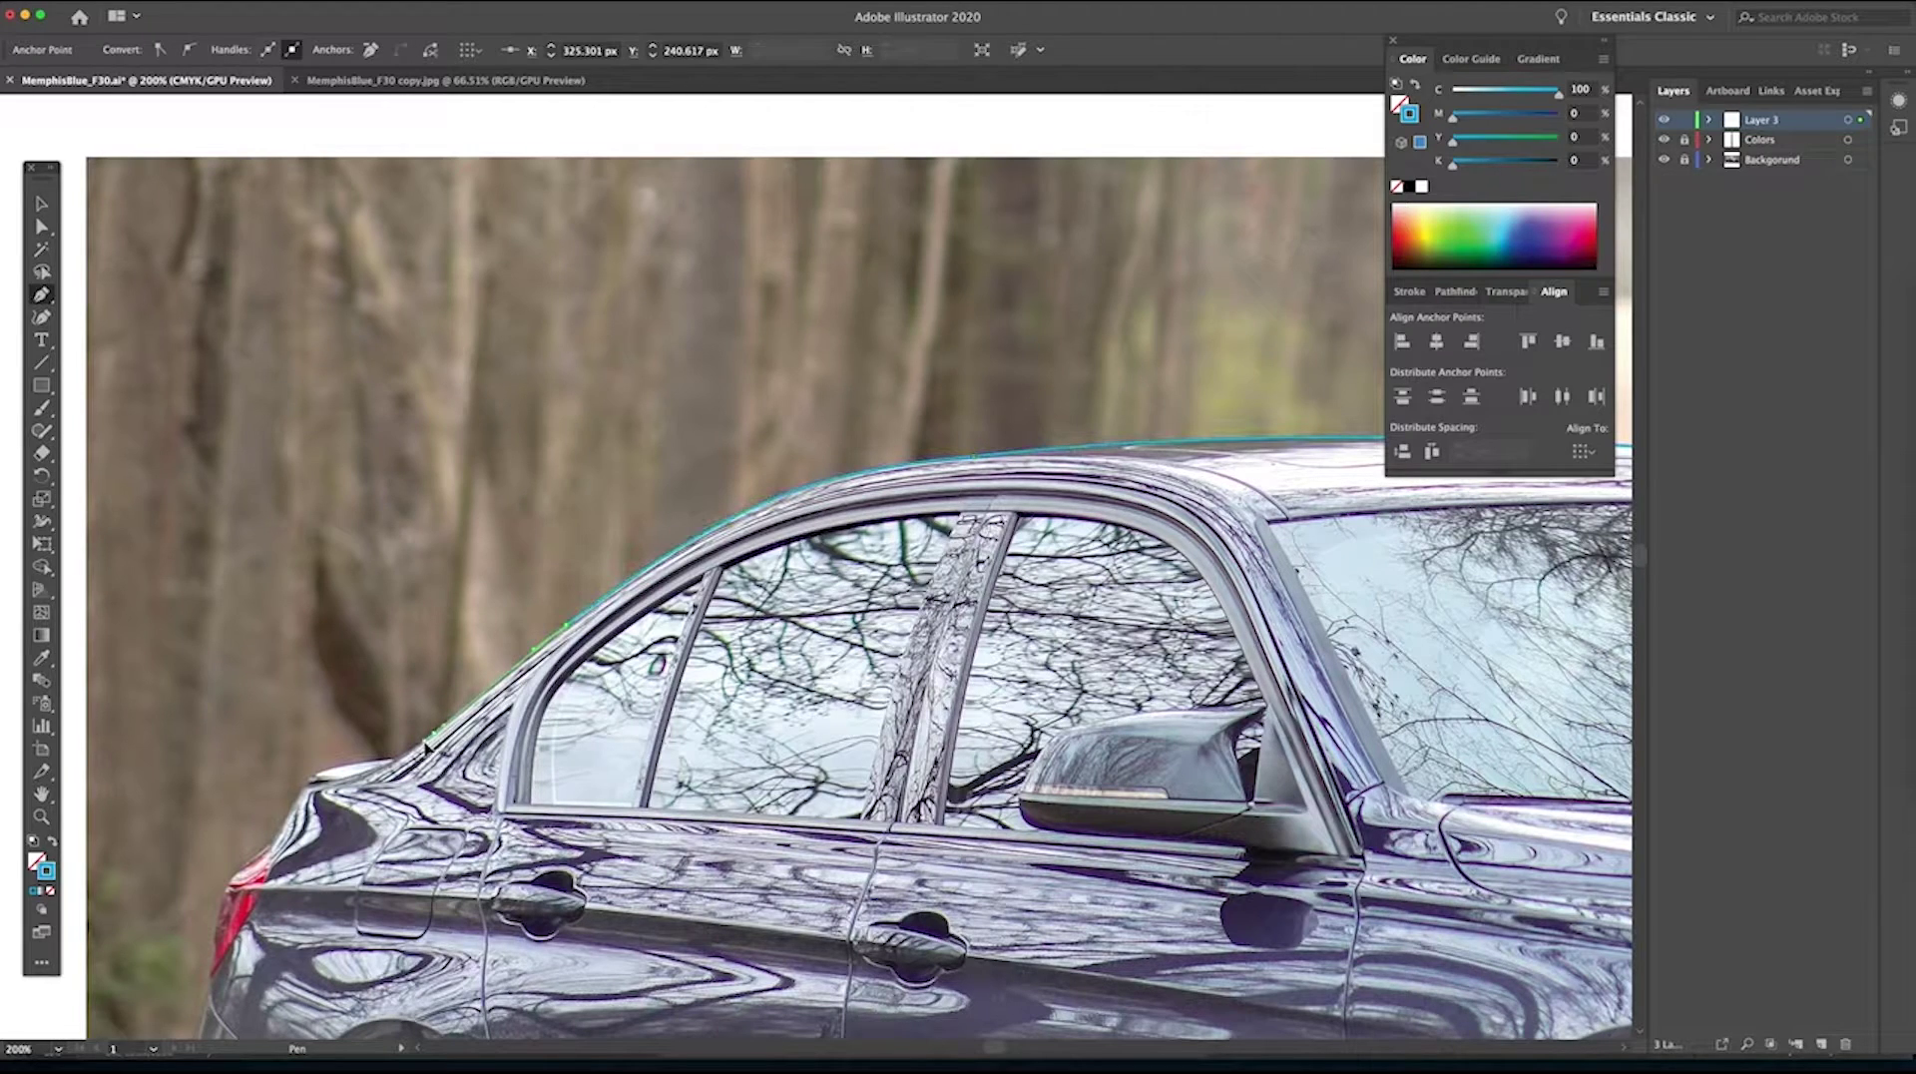
click(407, 761)
Continue the path around the trunk lip and down the rear body edge to the outer edge of the taillight.
key(z)
click(389, 765)
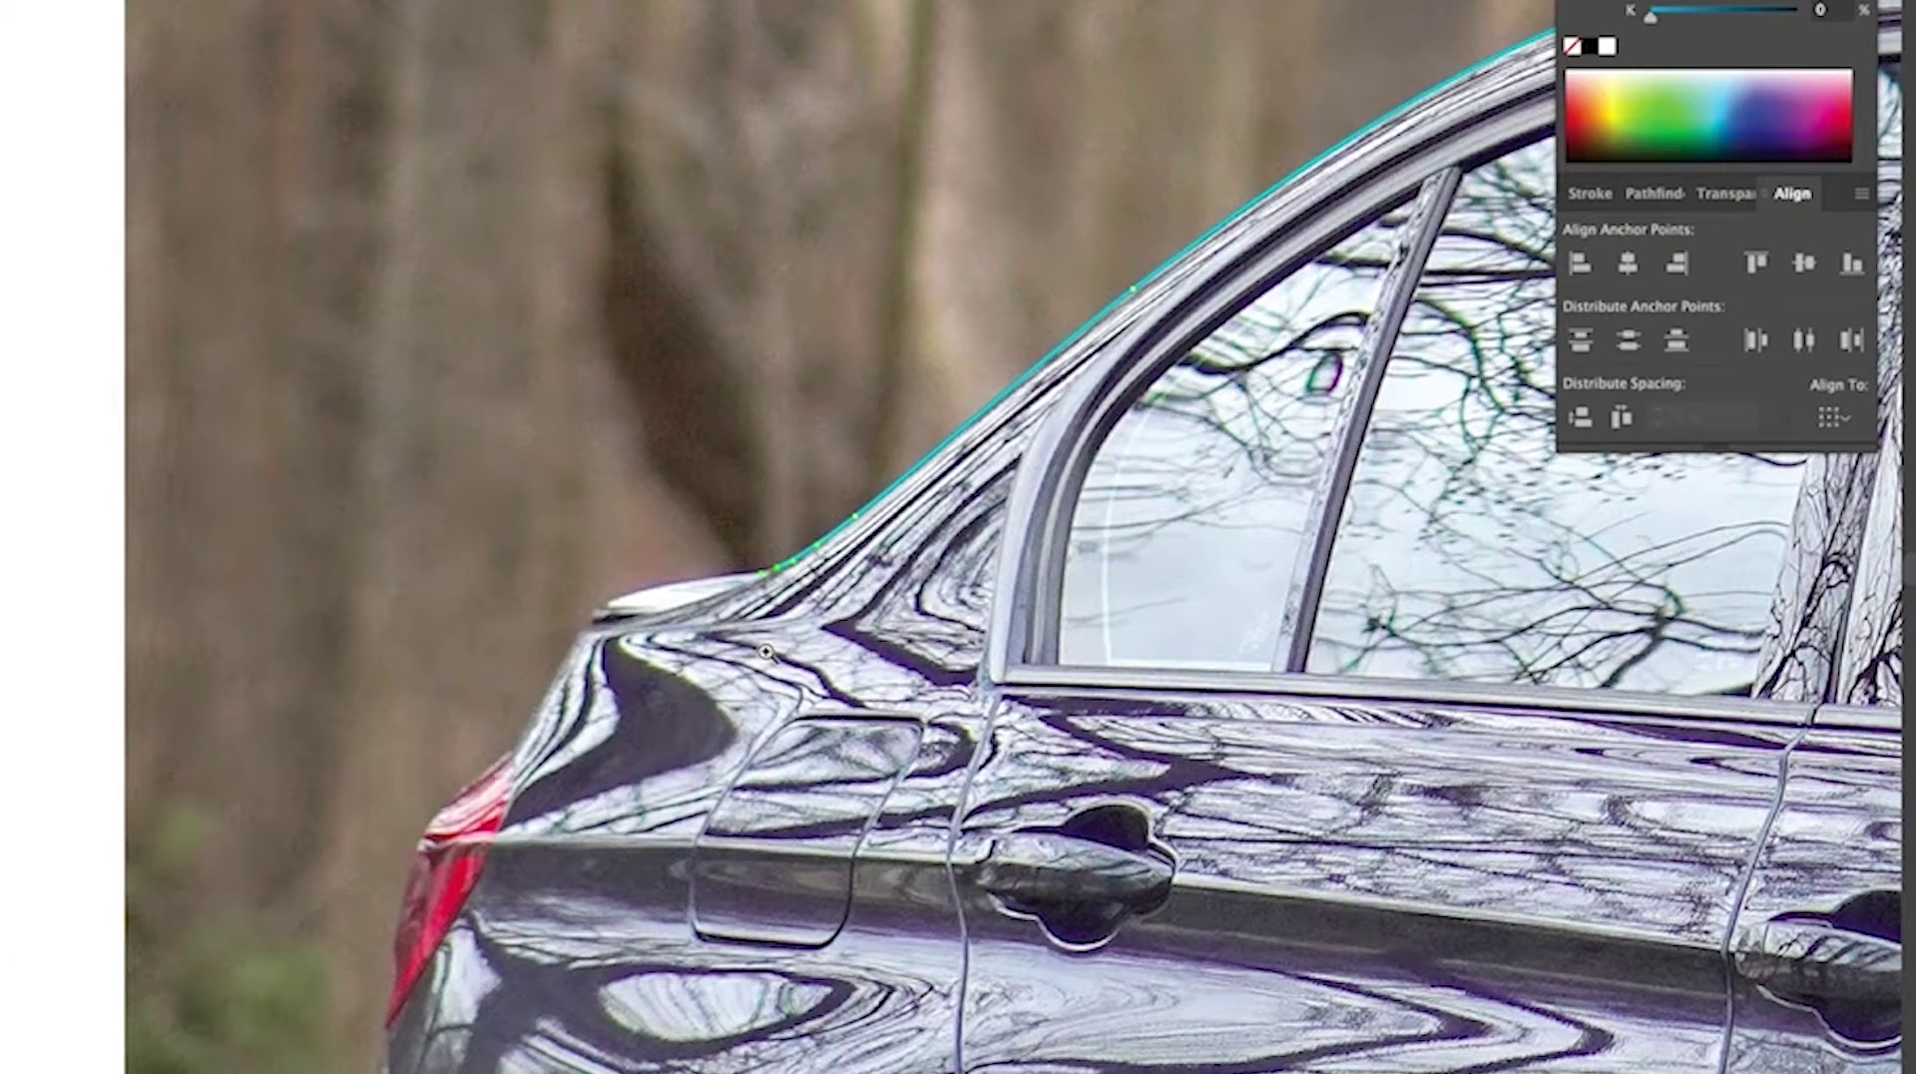
key(p)
drag(601, 620, 587, 657)
mouse_move(573, 646)
mouse_down()
mouse_move(500, 782)
mouse_move(427, 818)
mouse_move(396, 913)
mouse_up()
drag(463, 857, 338, 513)
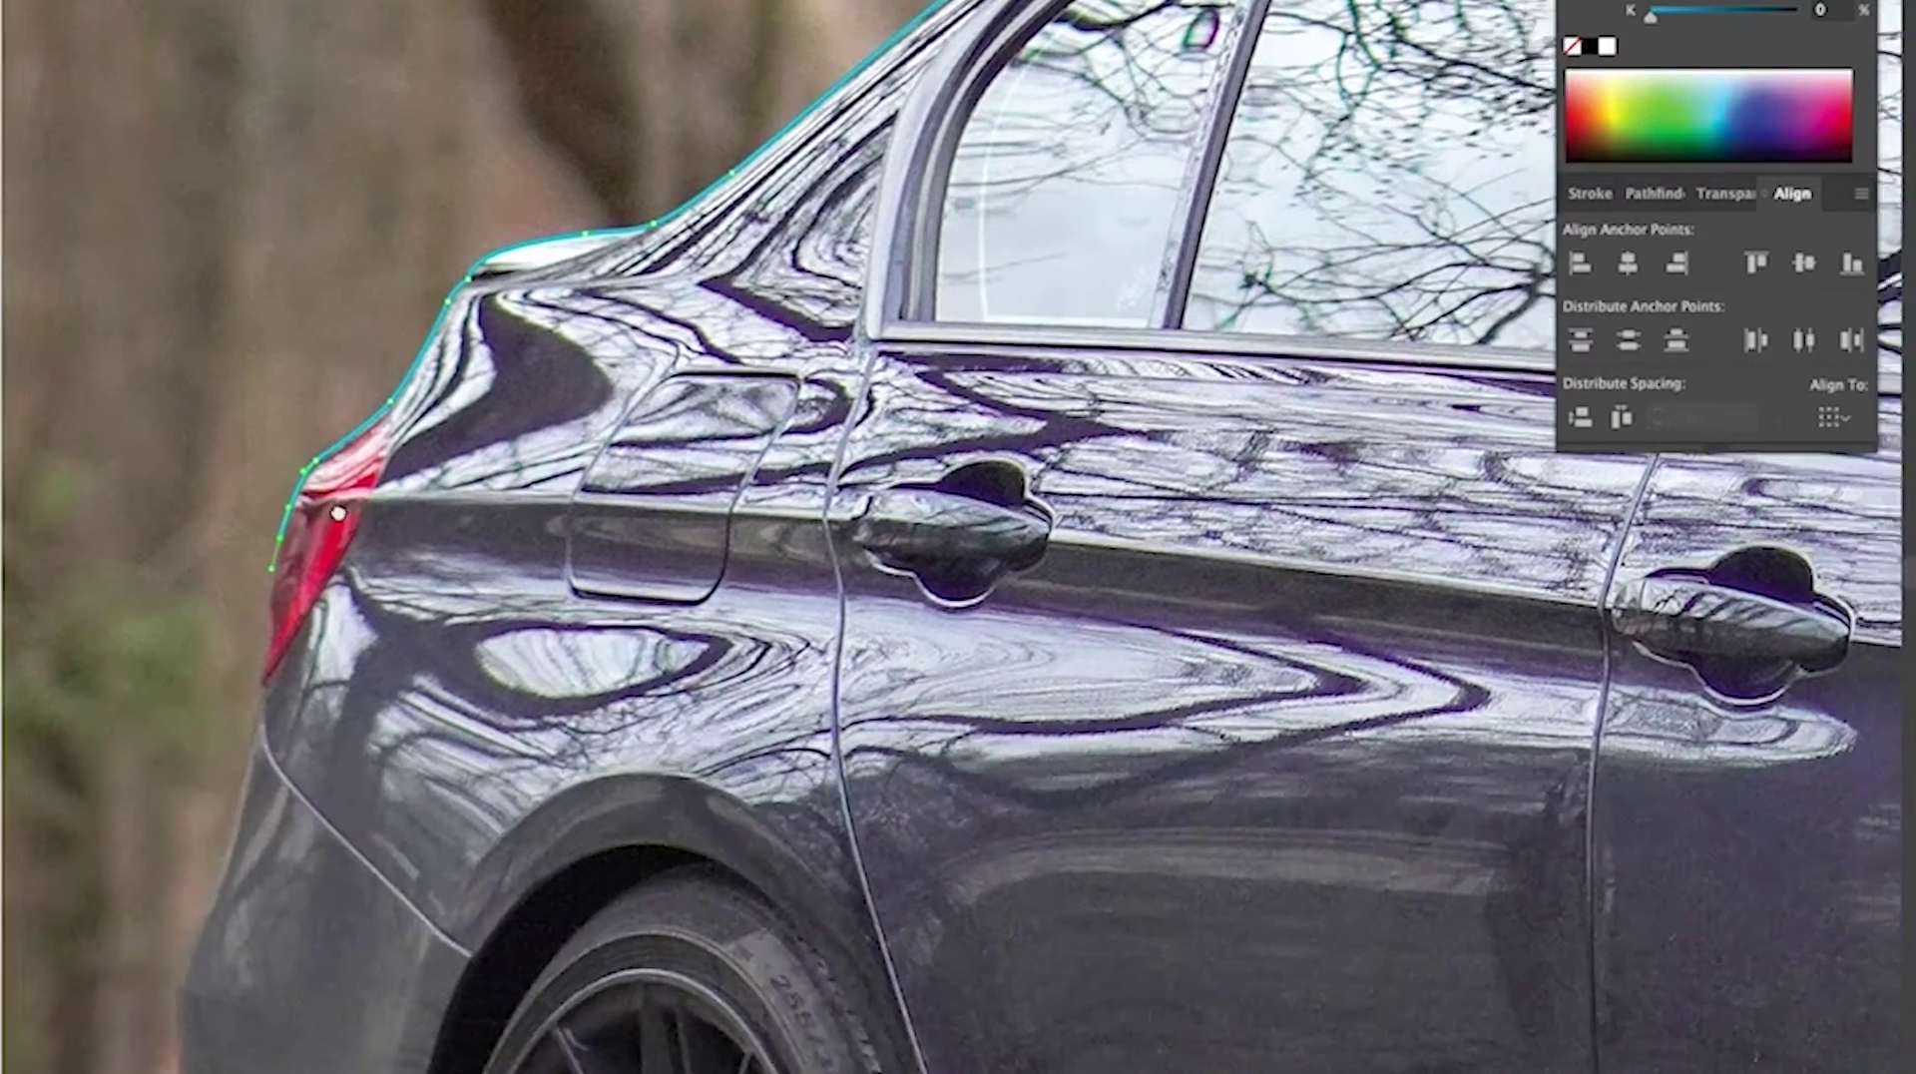
scroll(338, 512, down, 3)
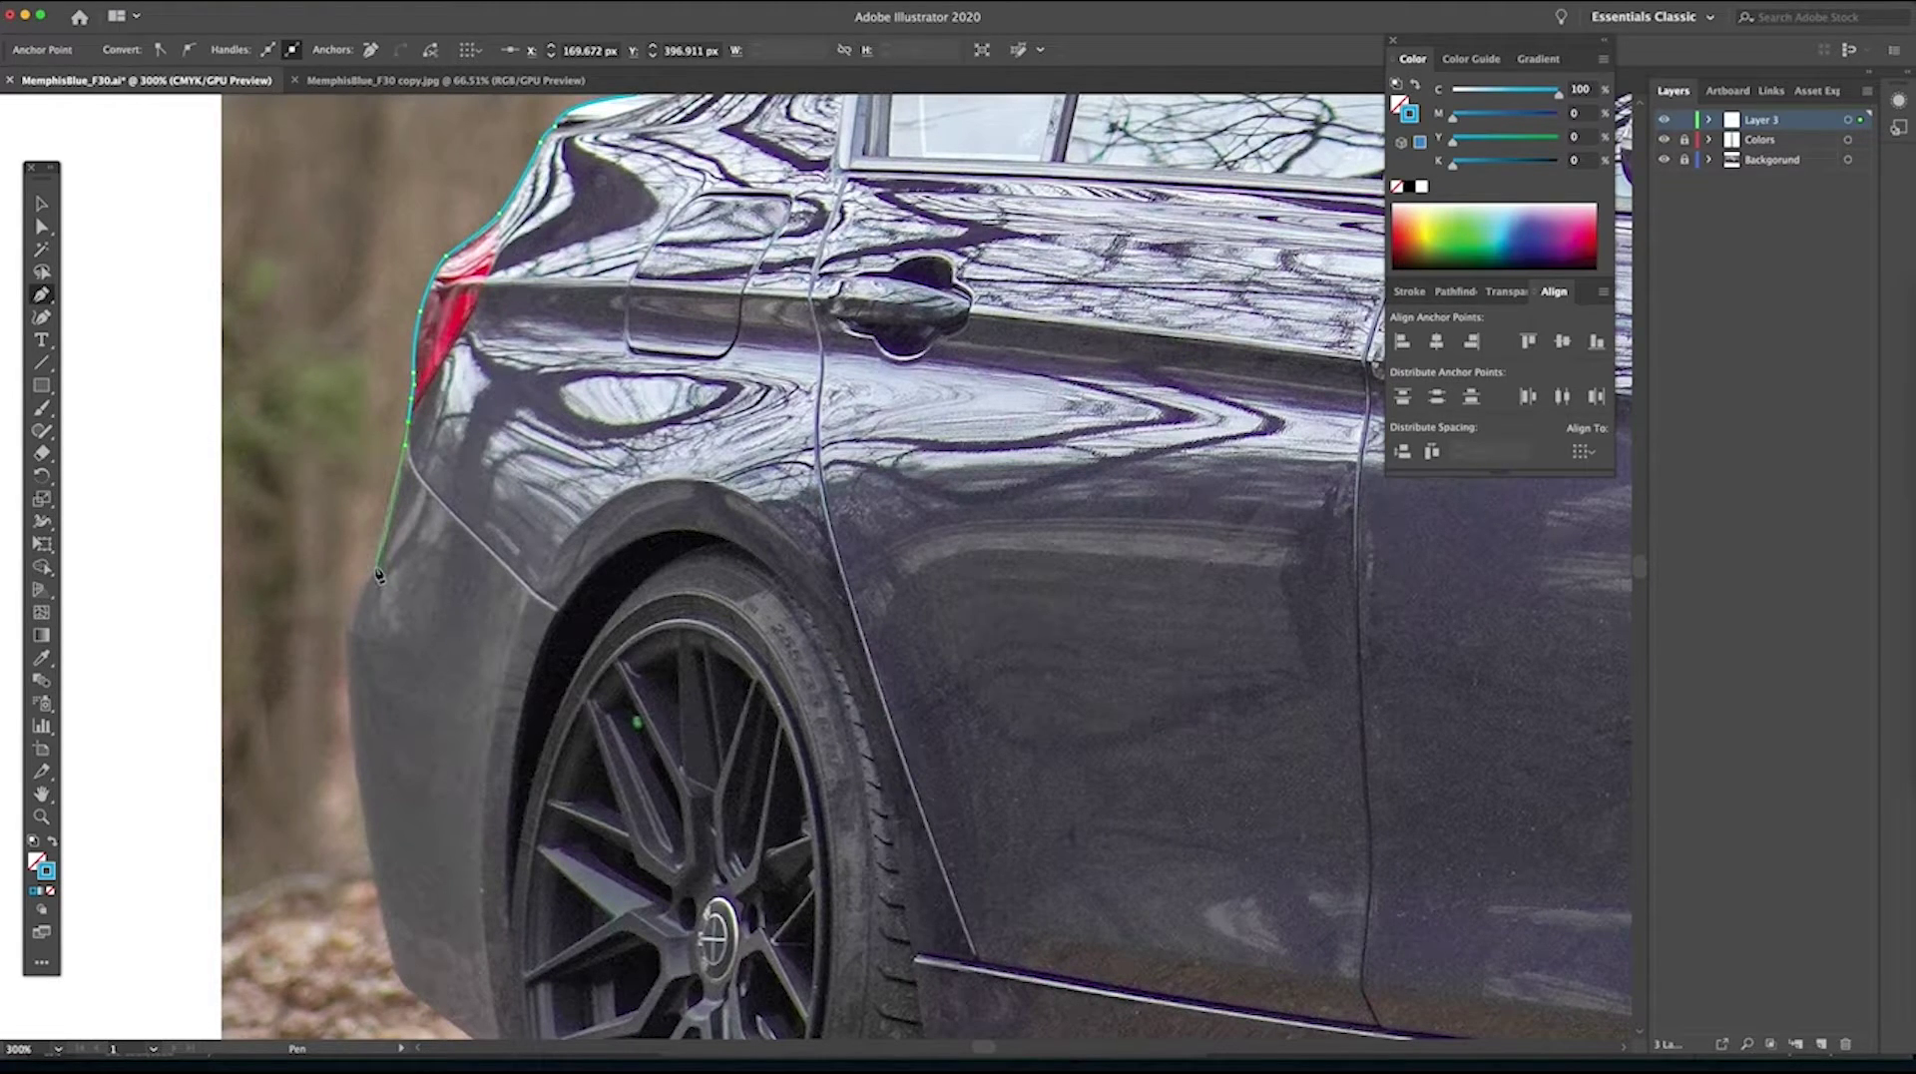
Continue the outline path from below the taillight around the widest point of the rear bumper.
click(348, 660)
click(347, 688)
scroll(350, 707, down, 5)
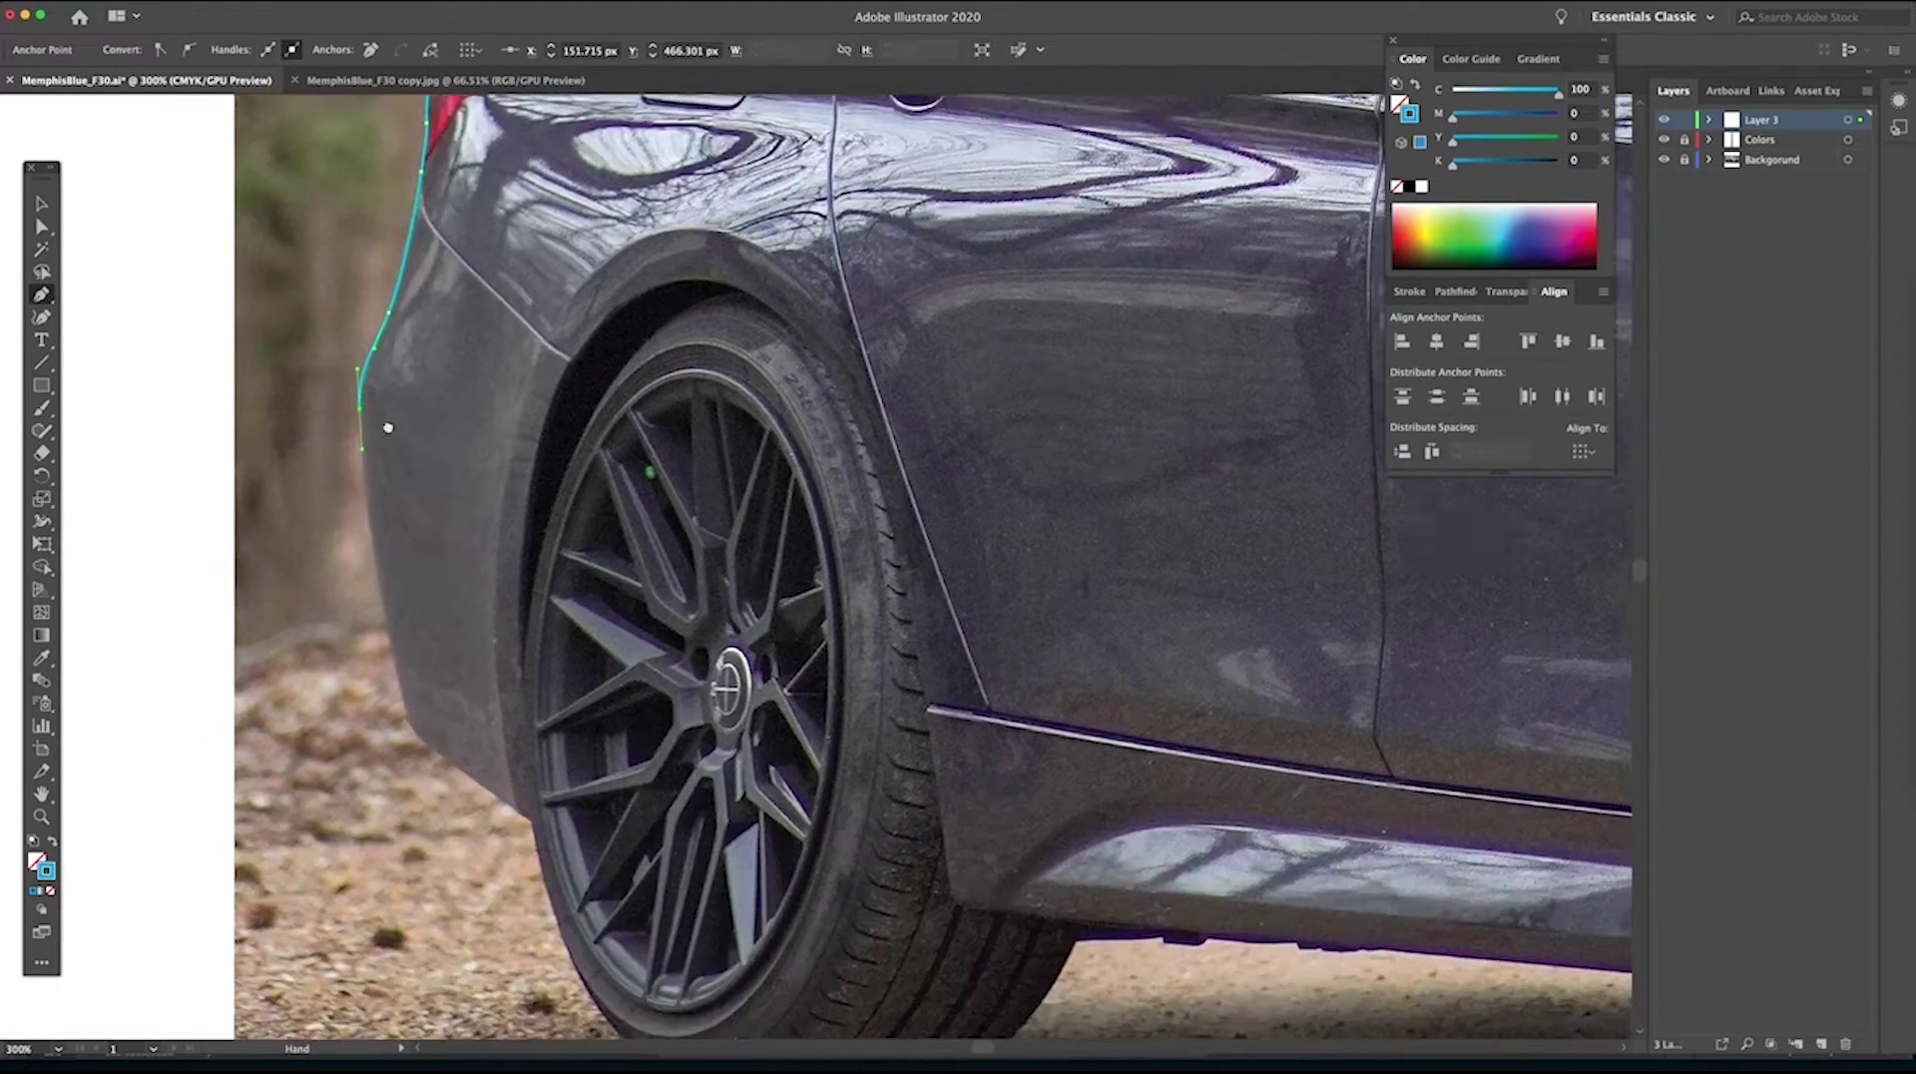
click(374, 585)
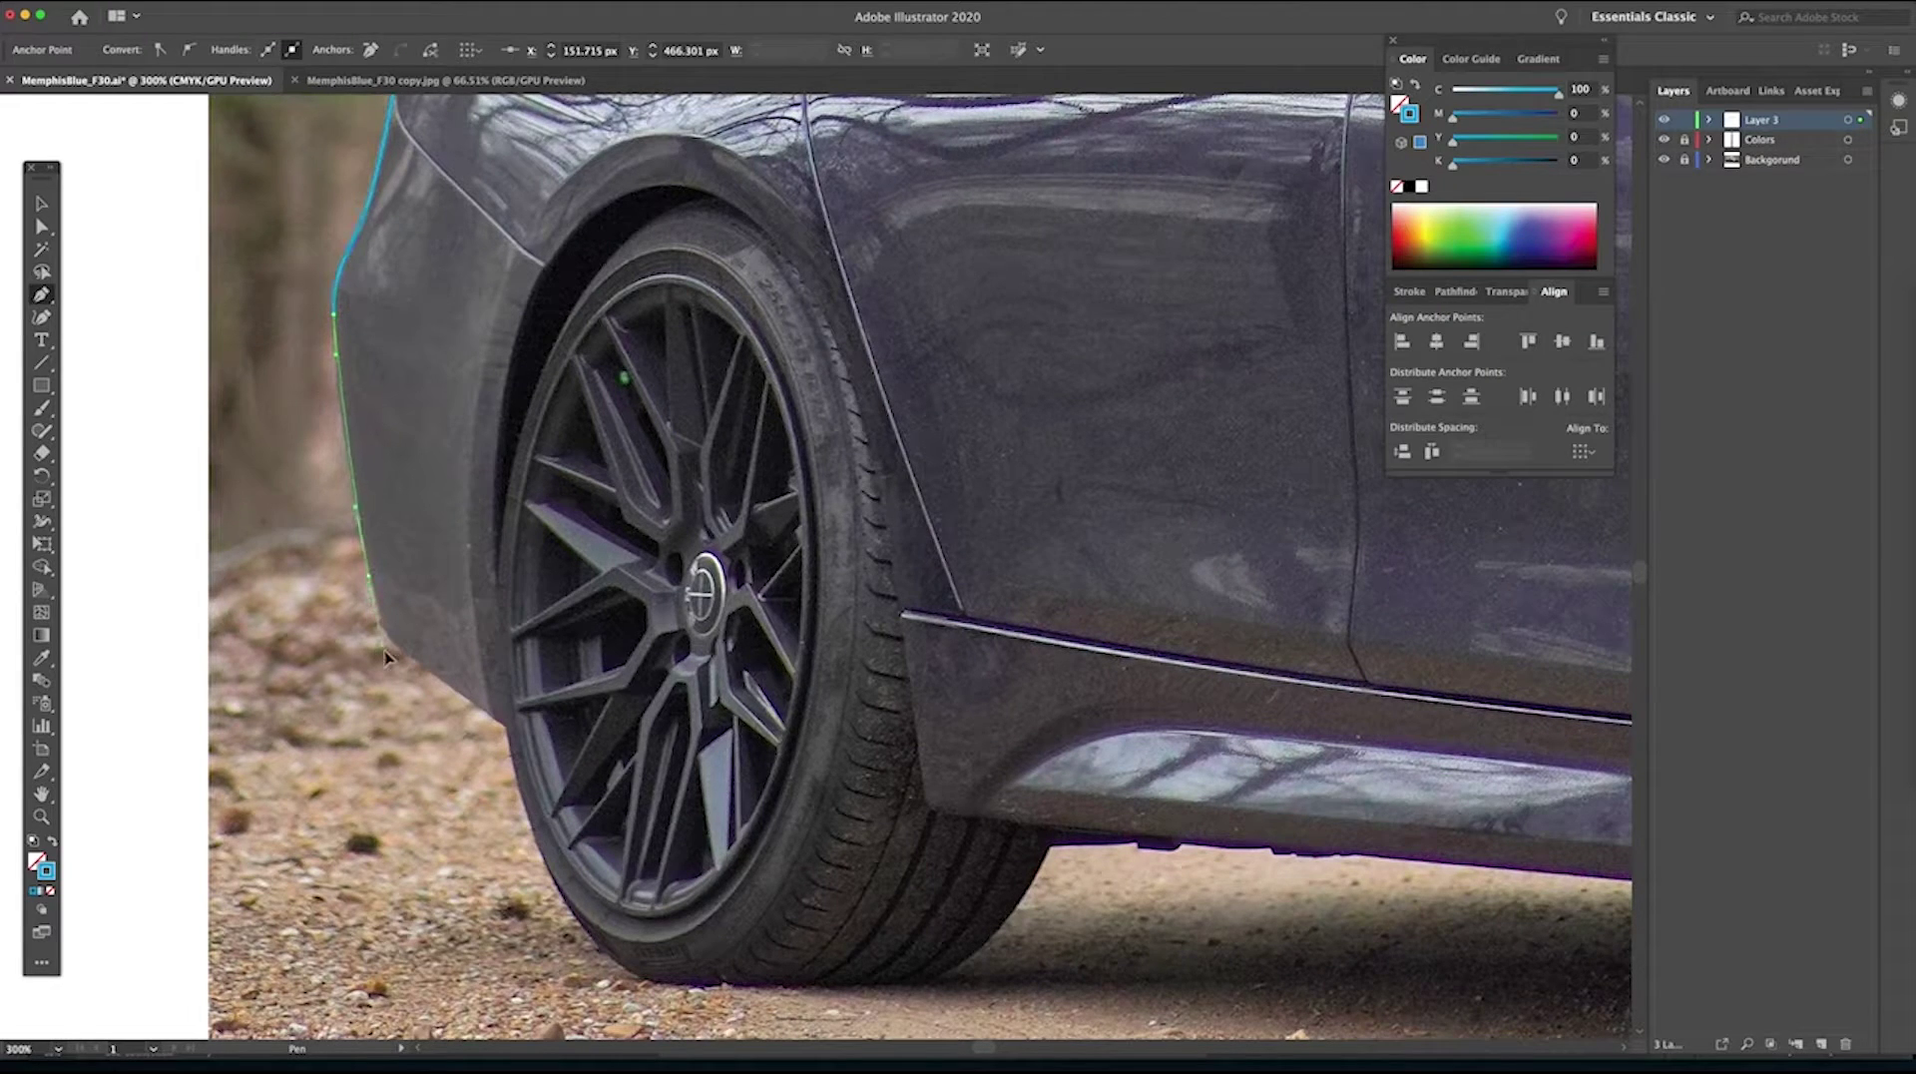
click(388, 659)
key(super+z)
key(super+z)
key(super+z)
Trace the rear bumper's outer edge down around its lower corner and forward to the rear wheel arch.
click(360, 518)
click(375, 603)
click(401, 649)
click(418, 668)
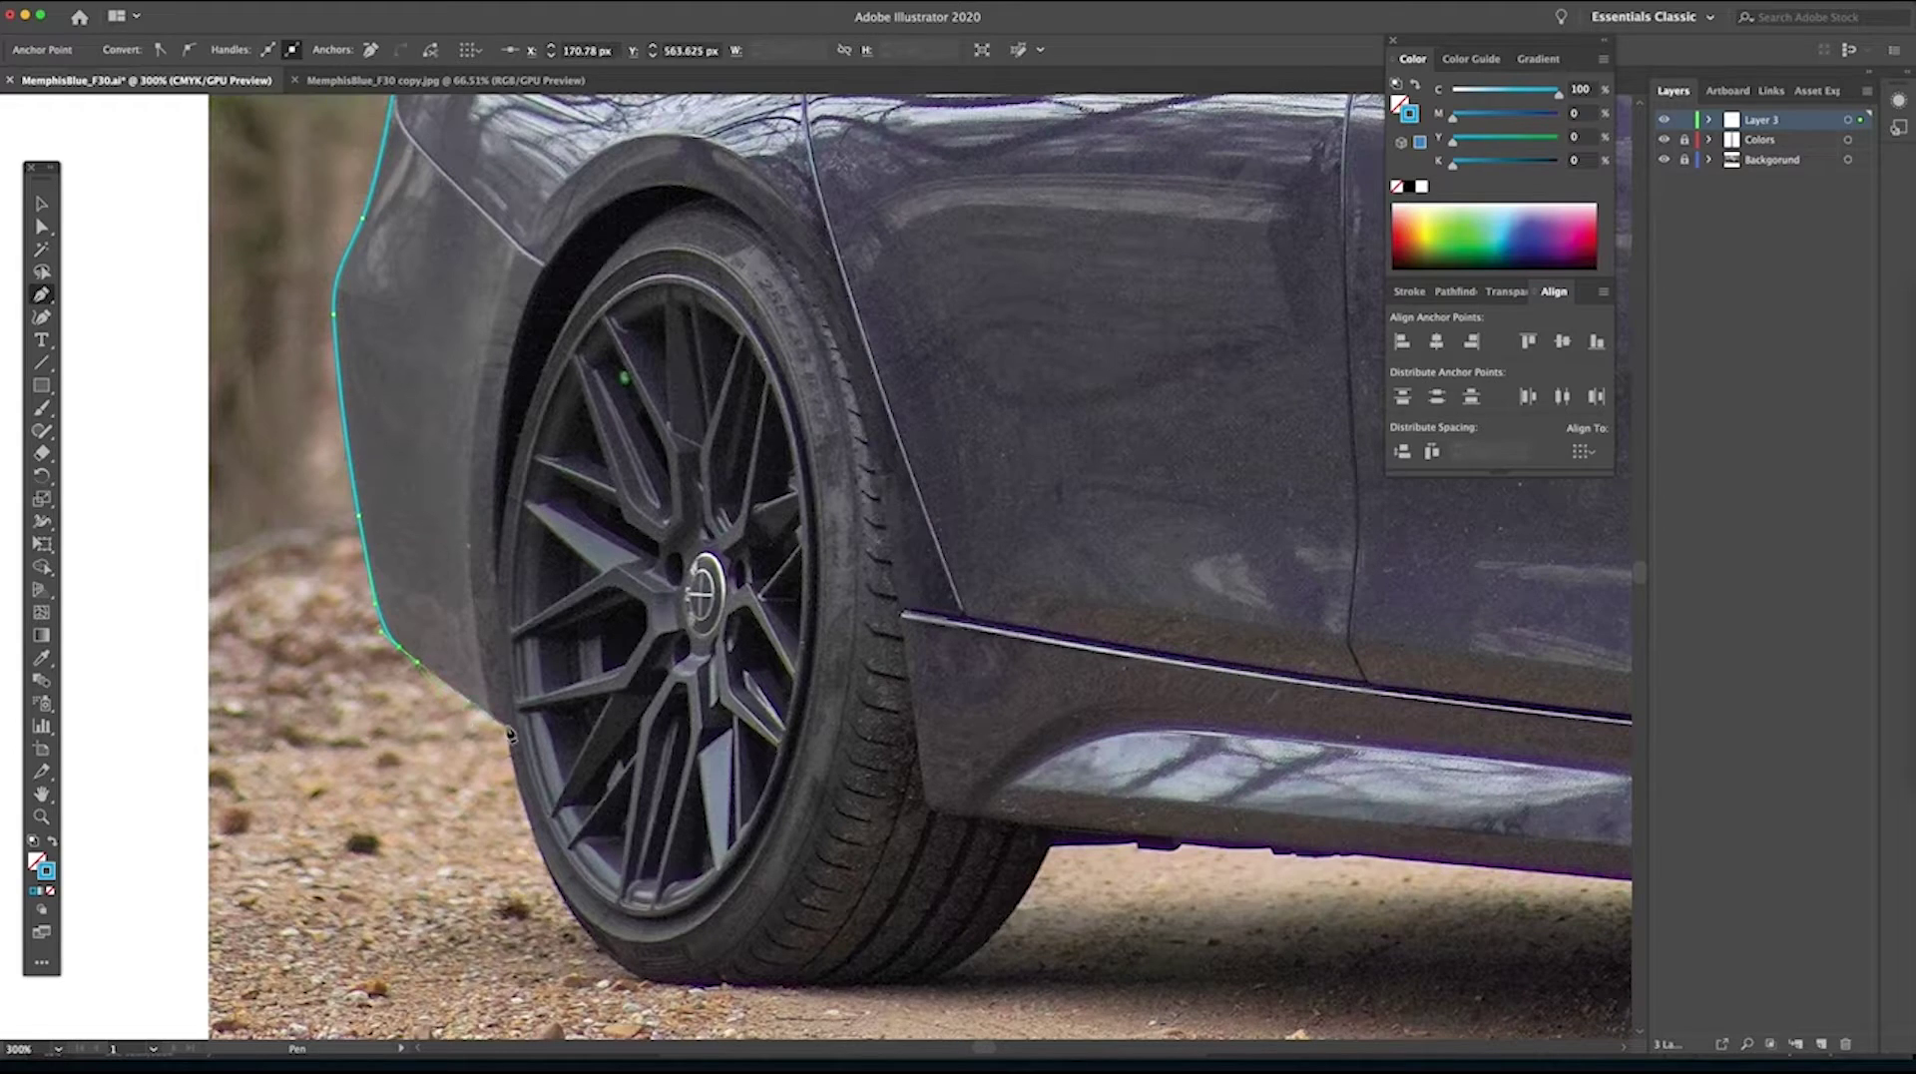
click(505, 725)
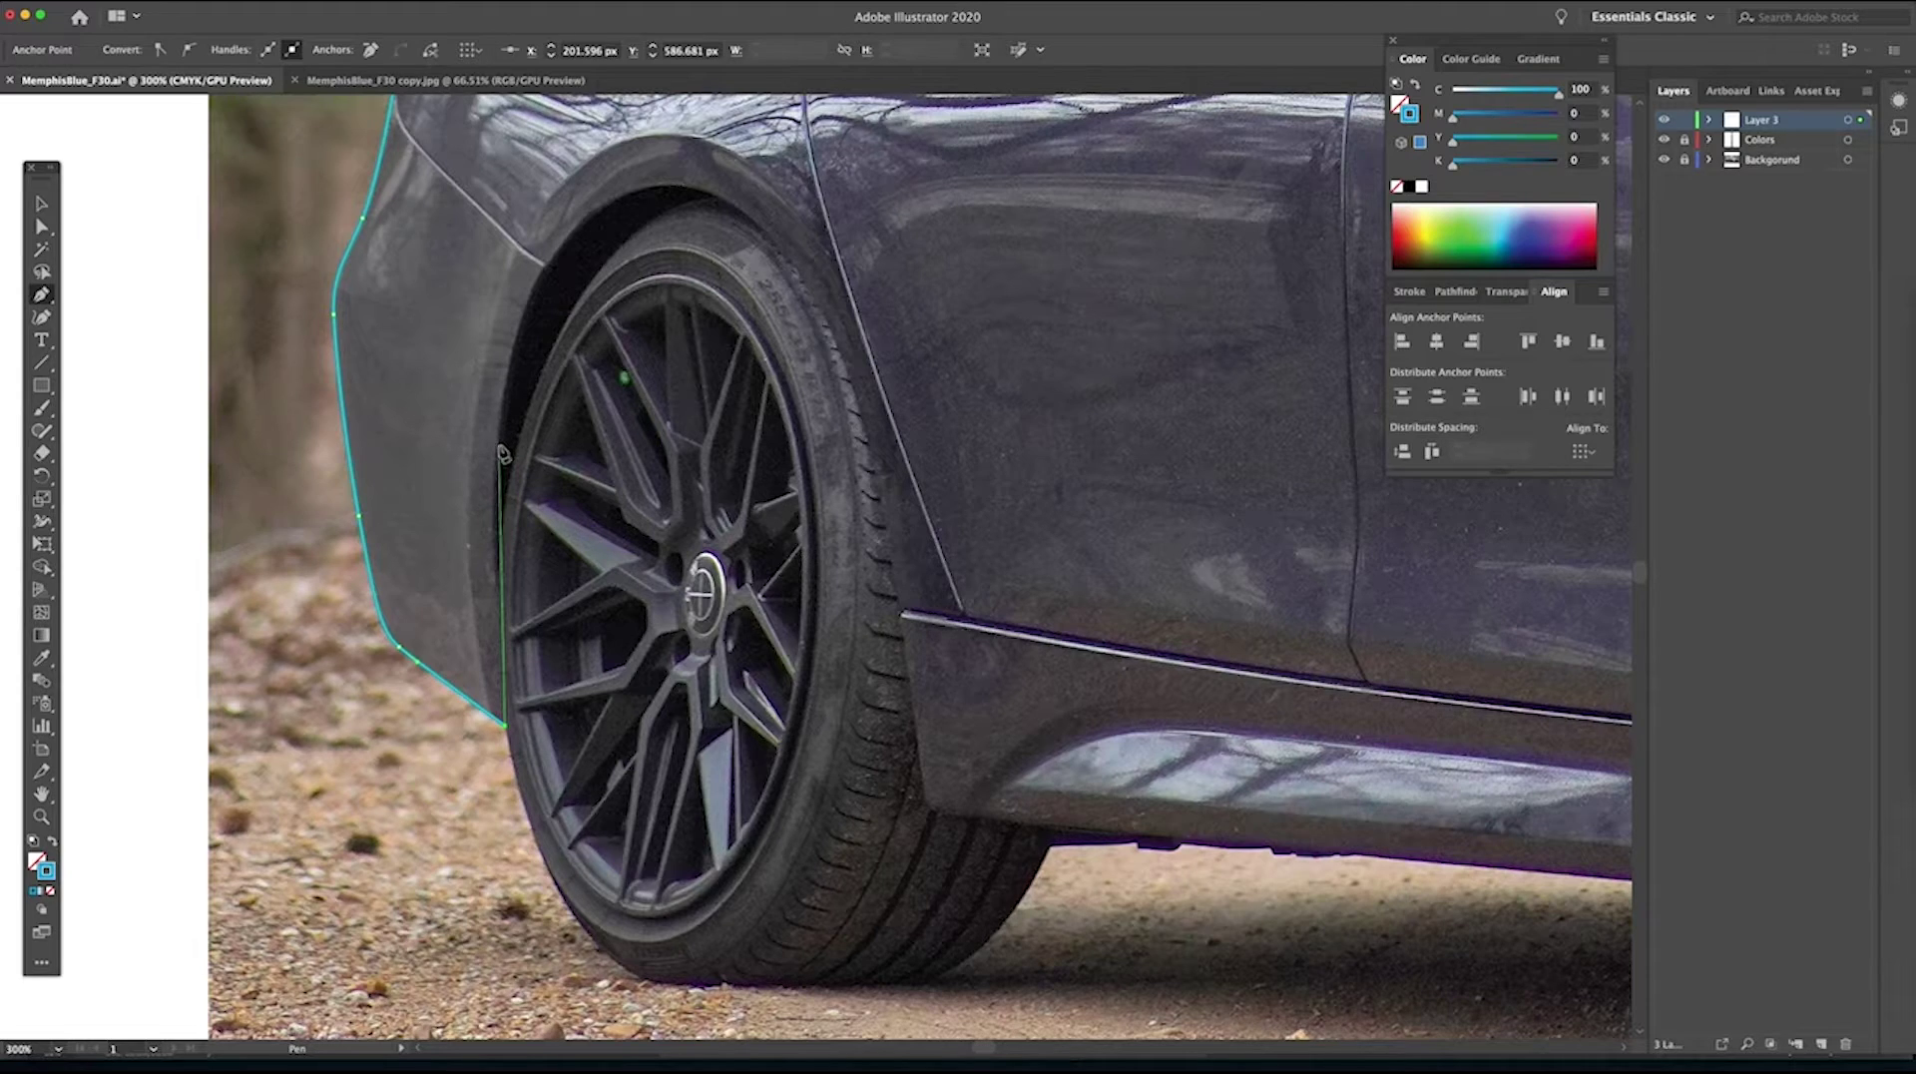
Curve the path from the bumper's lower end up the rear side of the rear wheel arch.
drag(500, 445, 510, 322)
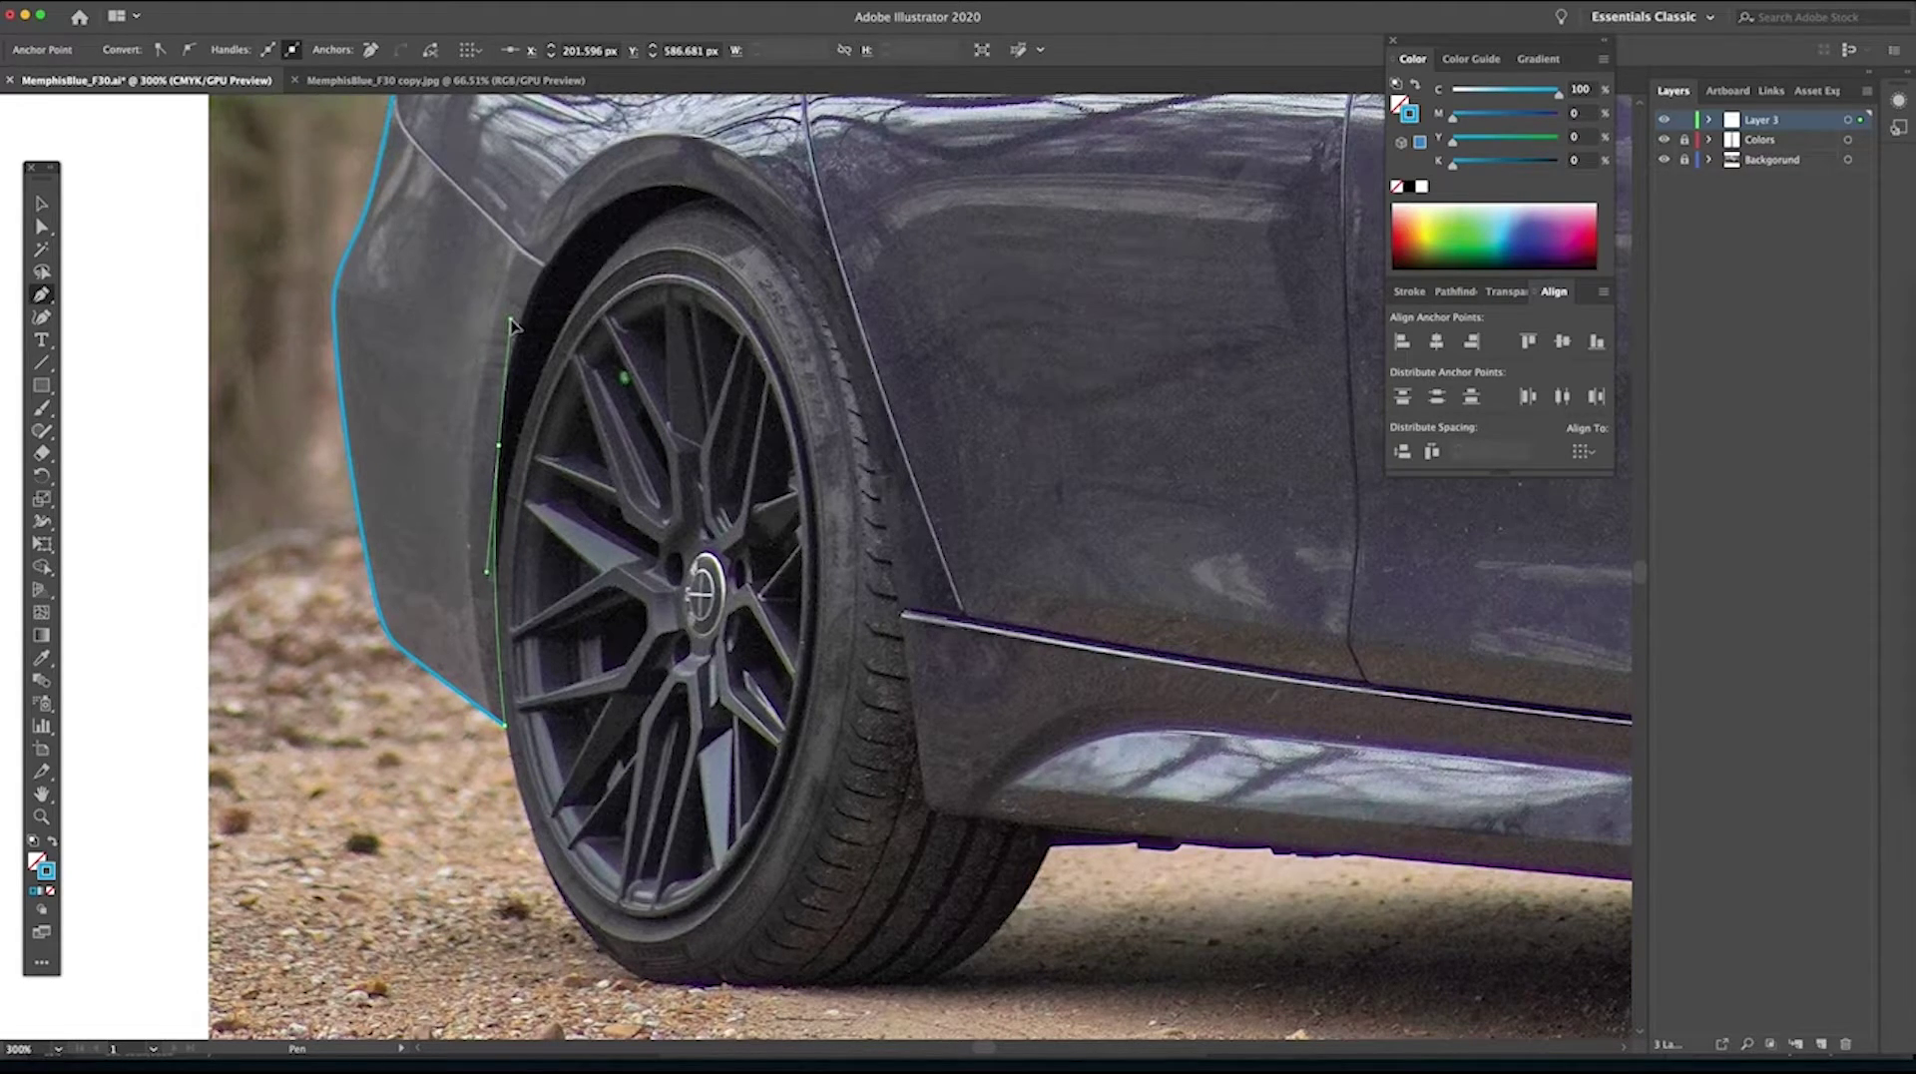
drag(607, 202, 677, 156)
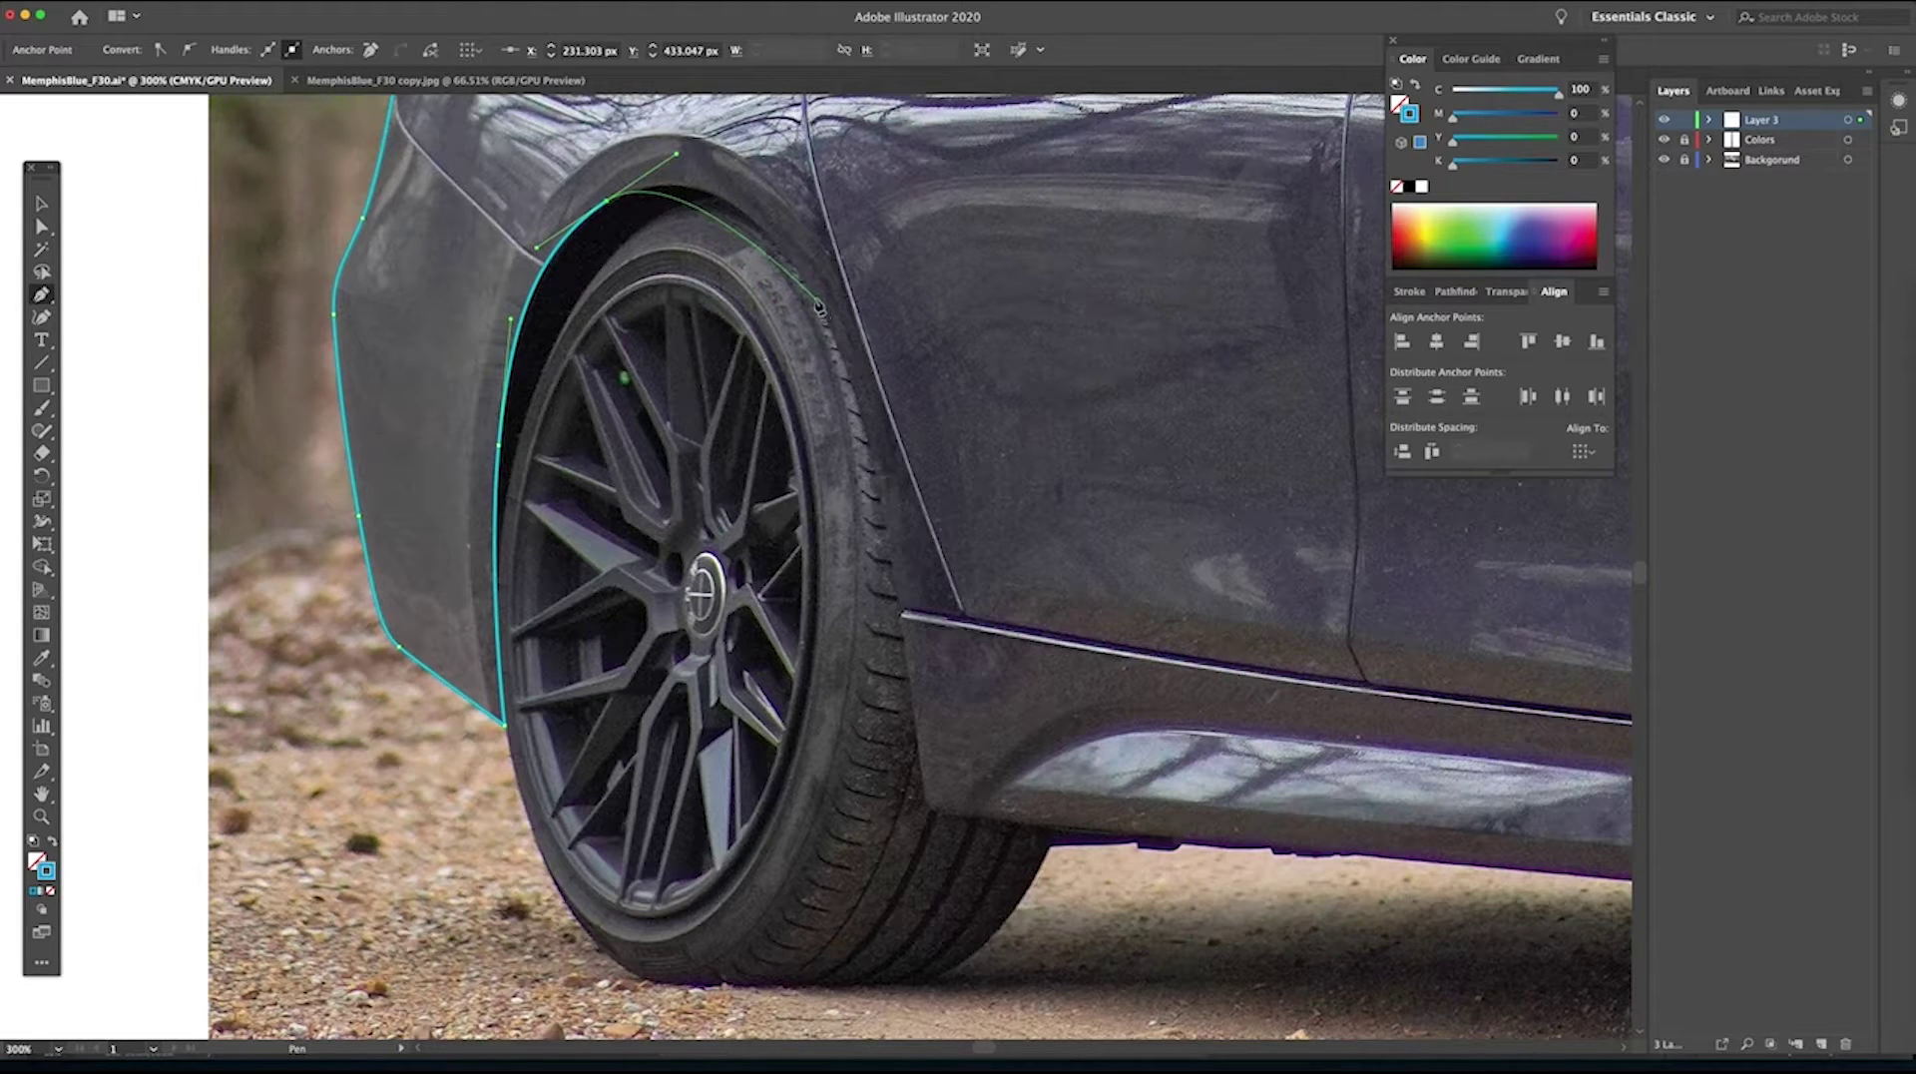
drag(815, 298, 854, 391)
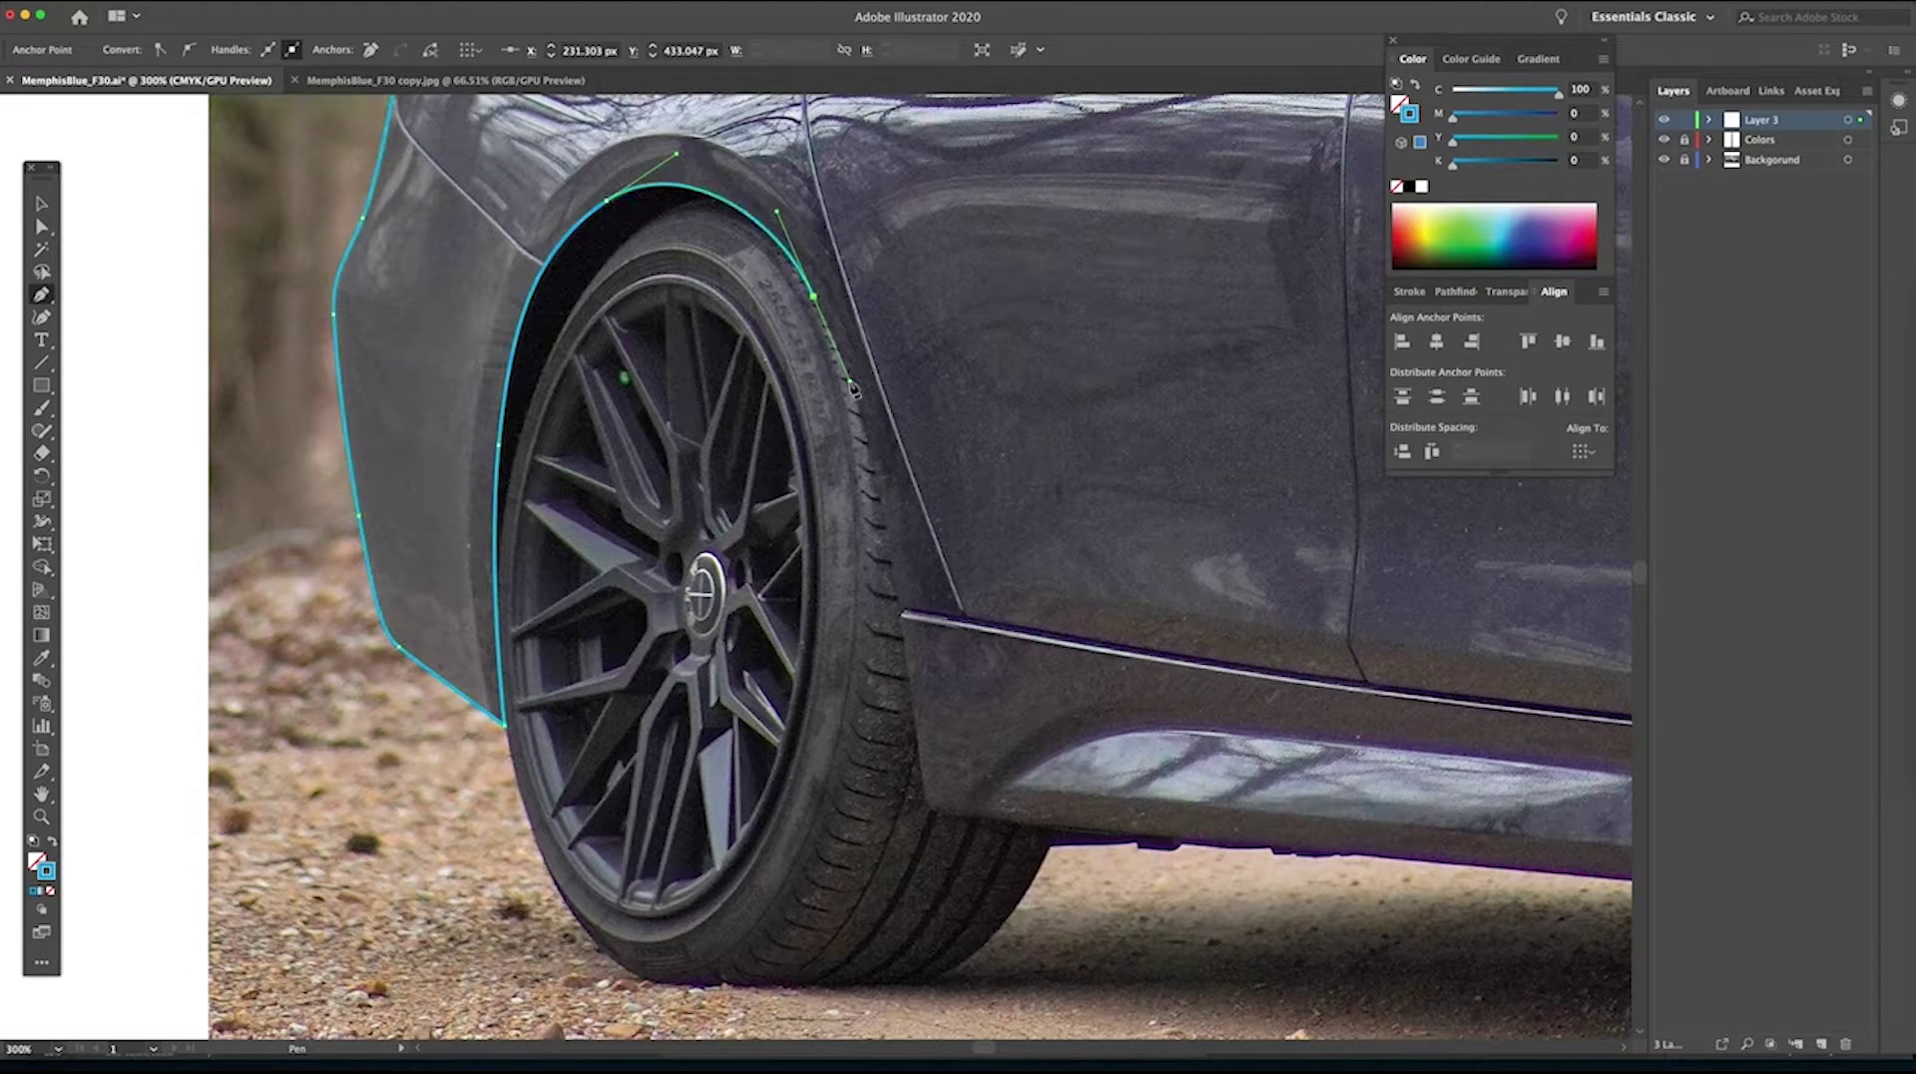
drag(904, 608, 927, 778)
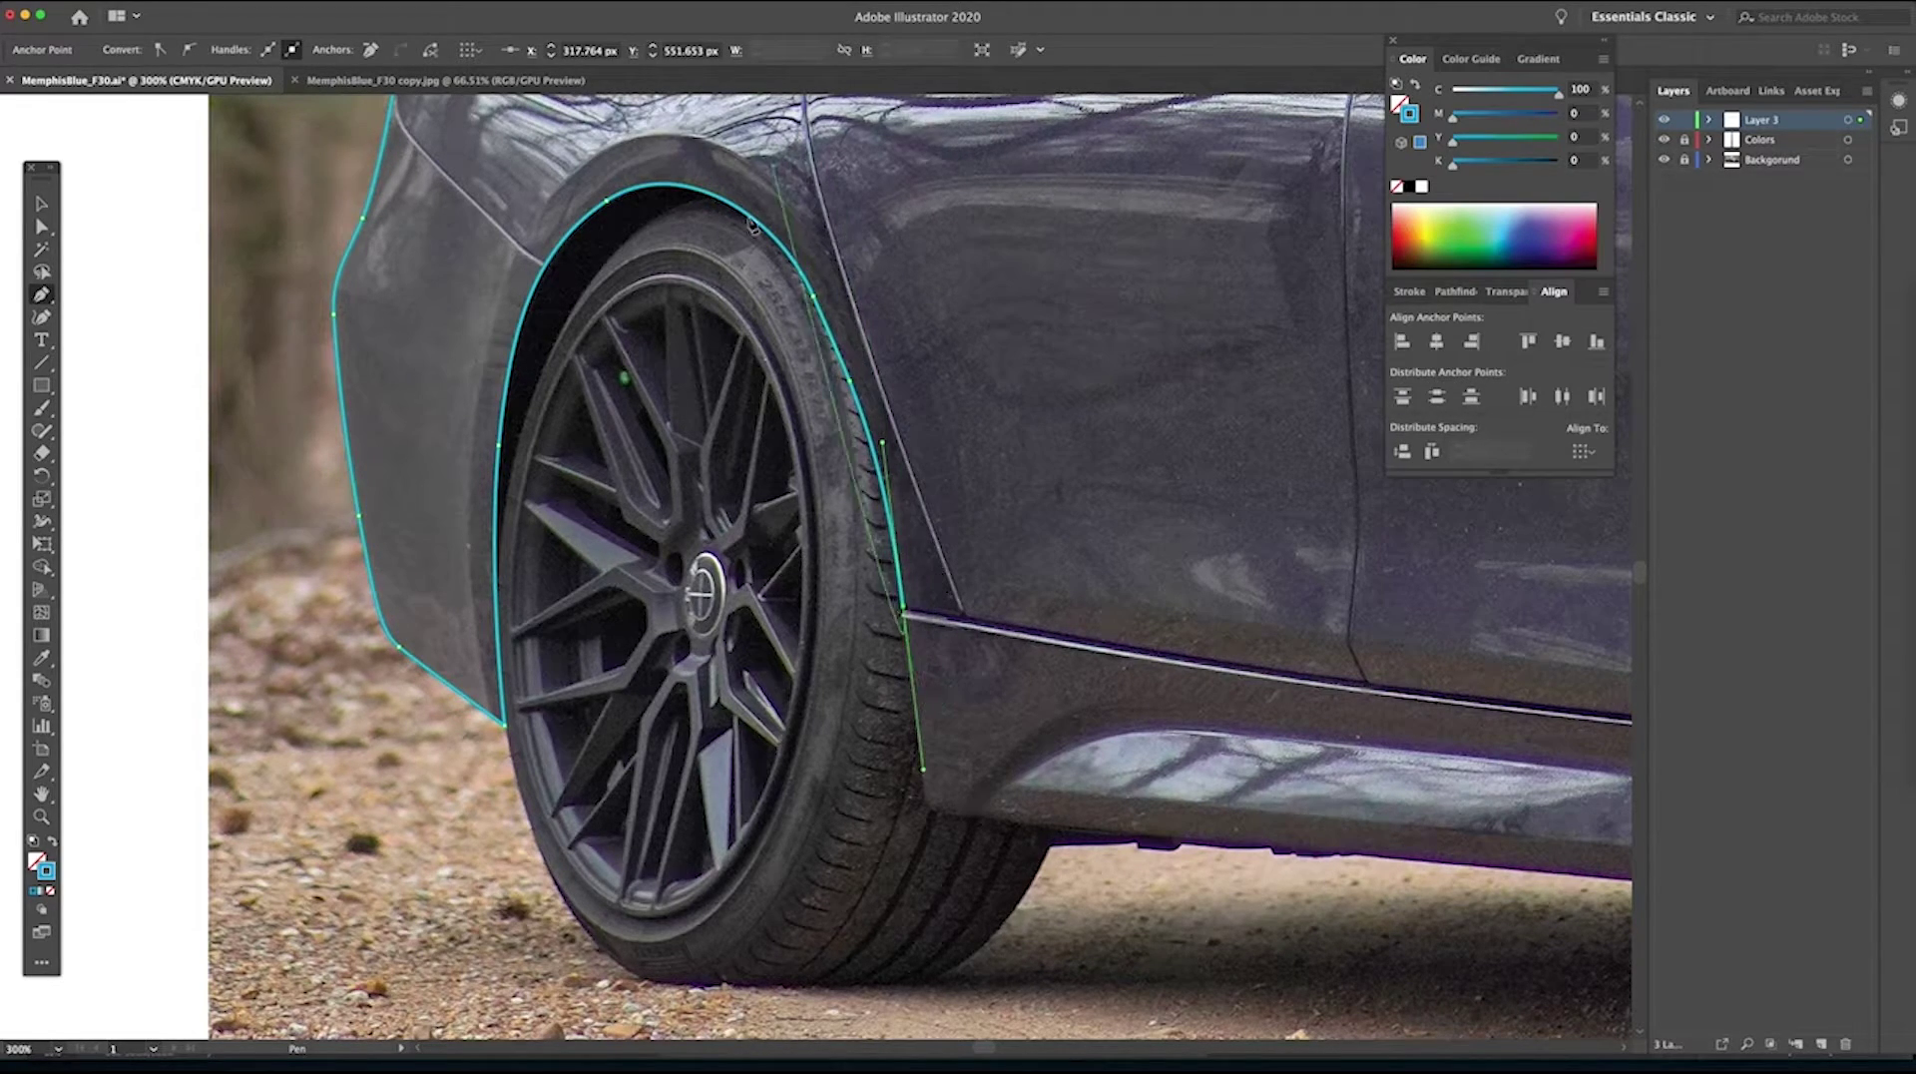
key(super+z)
key(super+z)
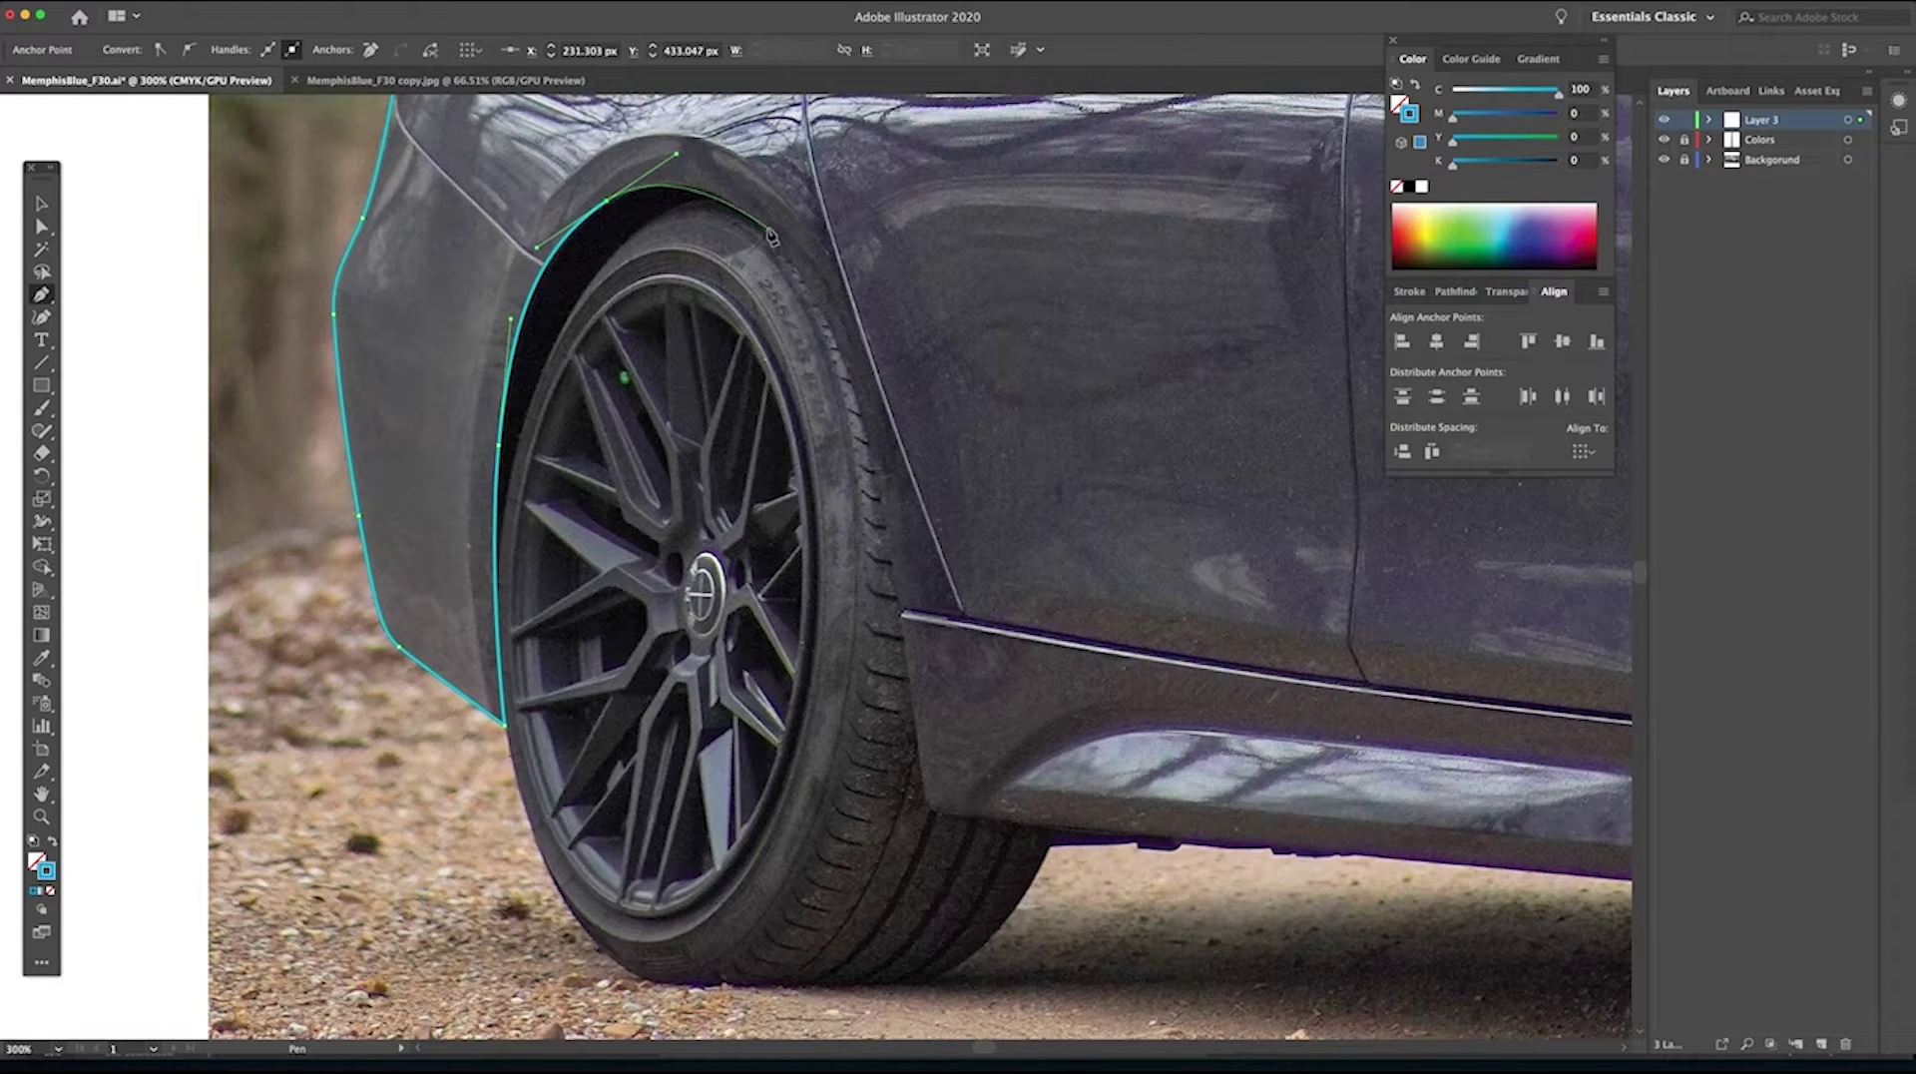
drag(760, 221, 776, 236)
key(super+z)
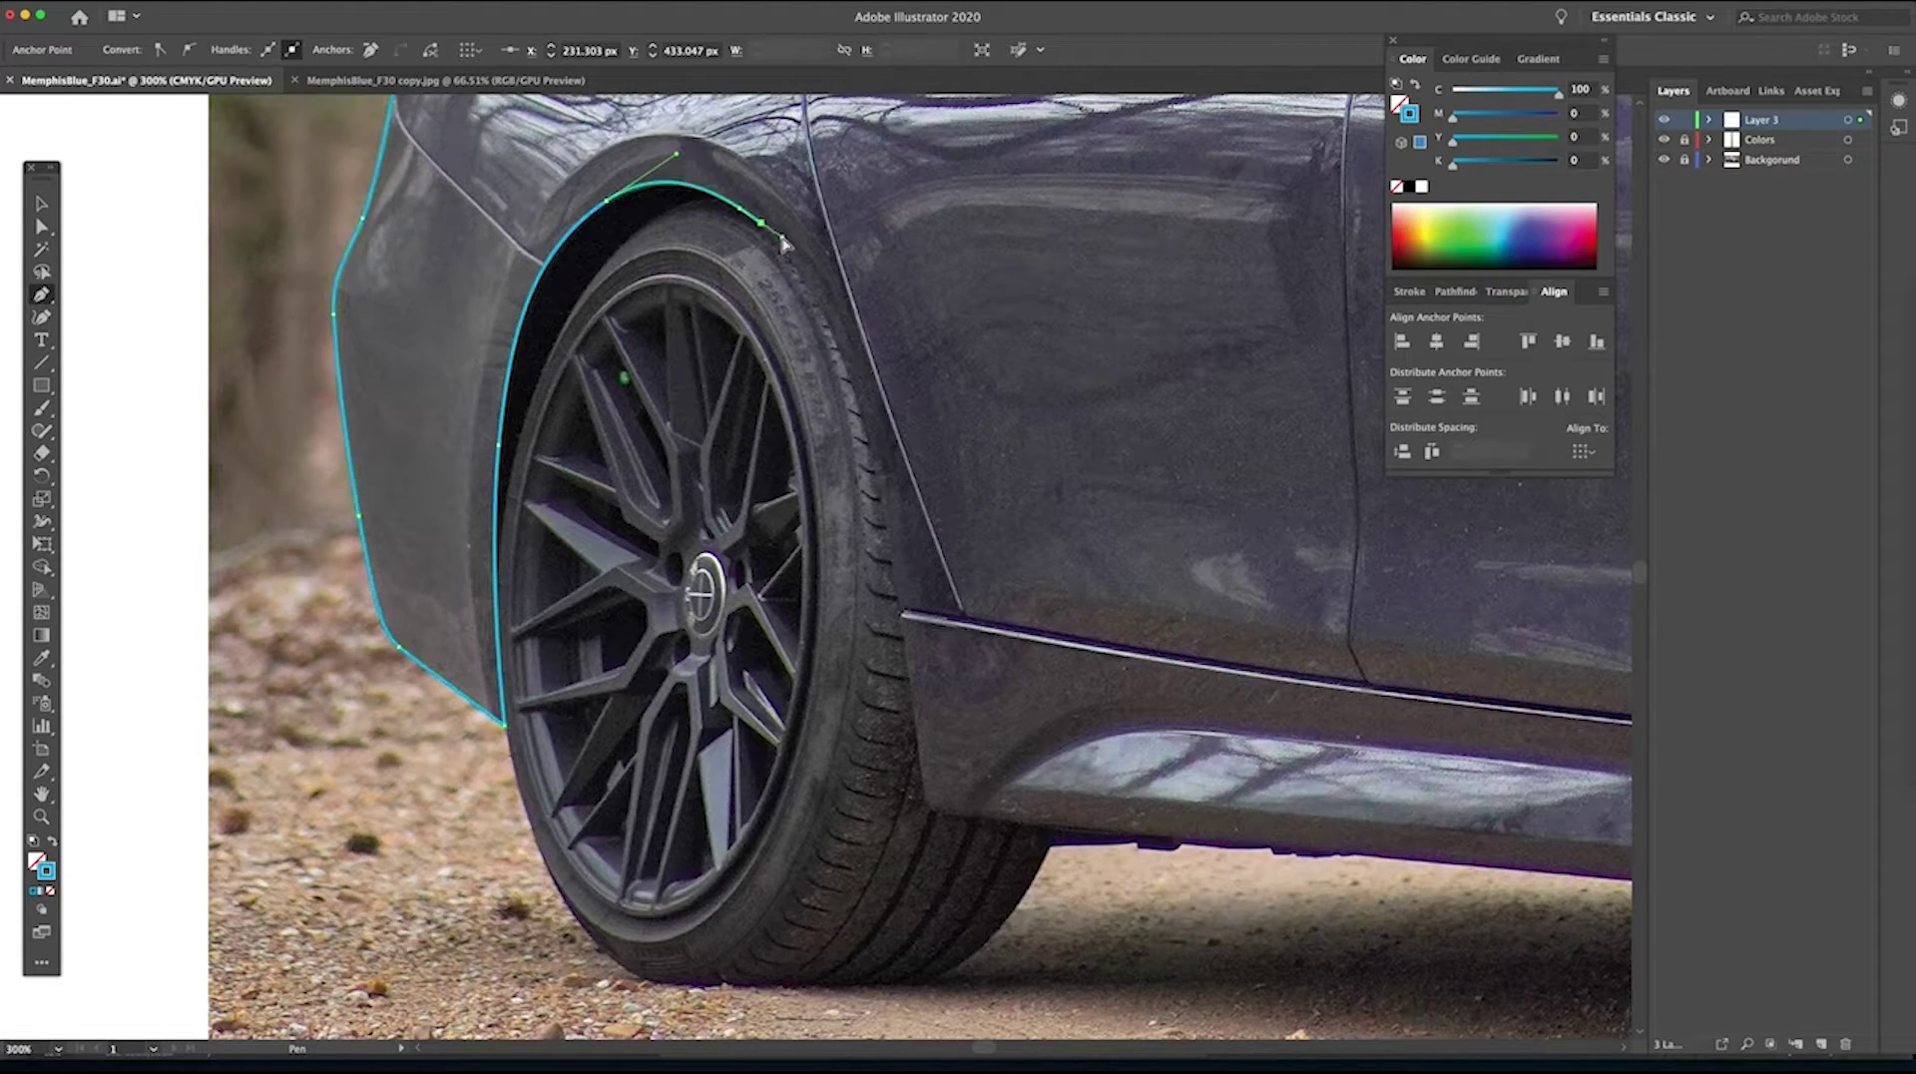
Curve the path over the rear wheel arch and down its front side around the side skirt's lower corner.
drag(830, 319, 864, 434)
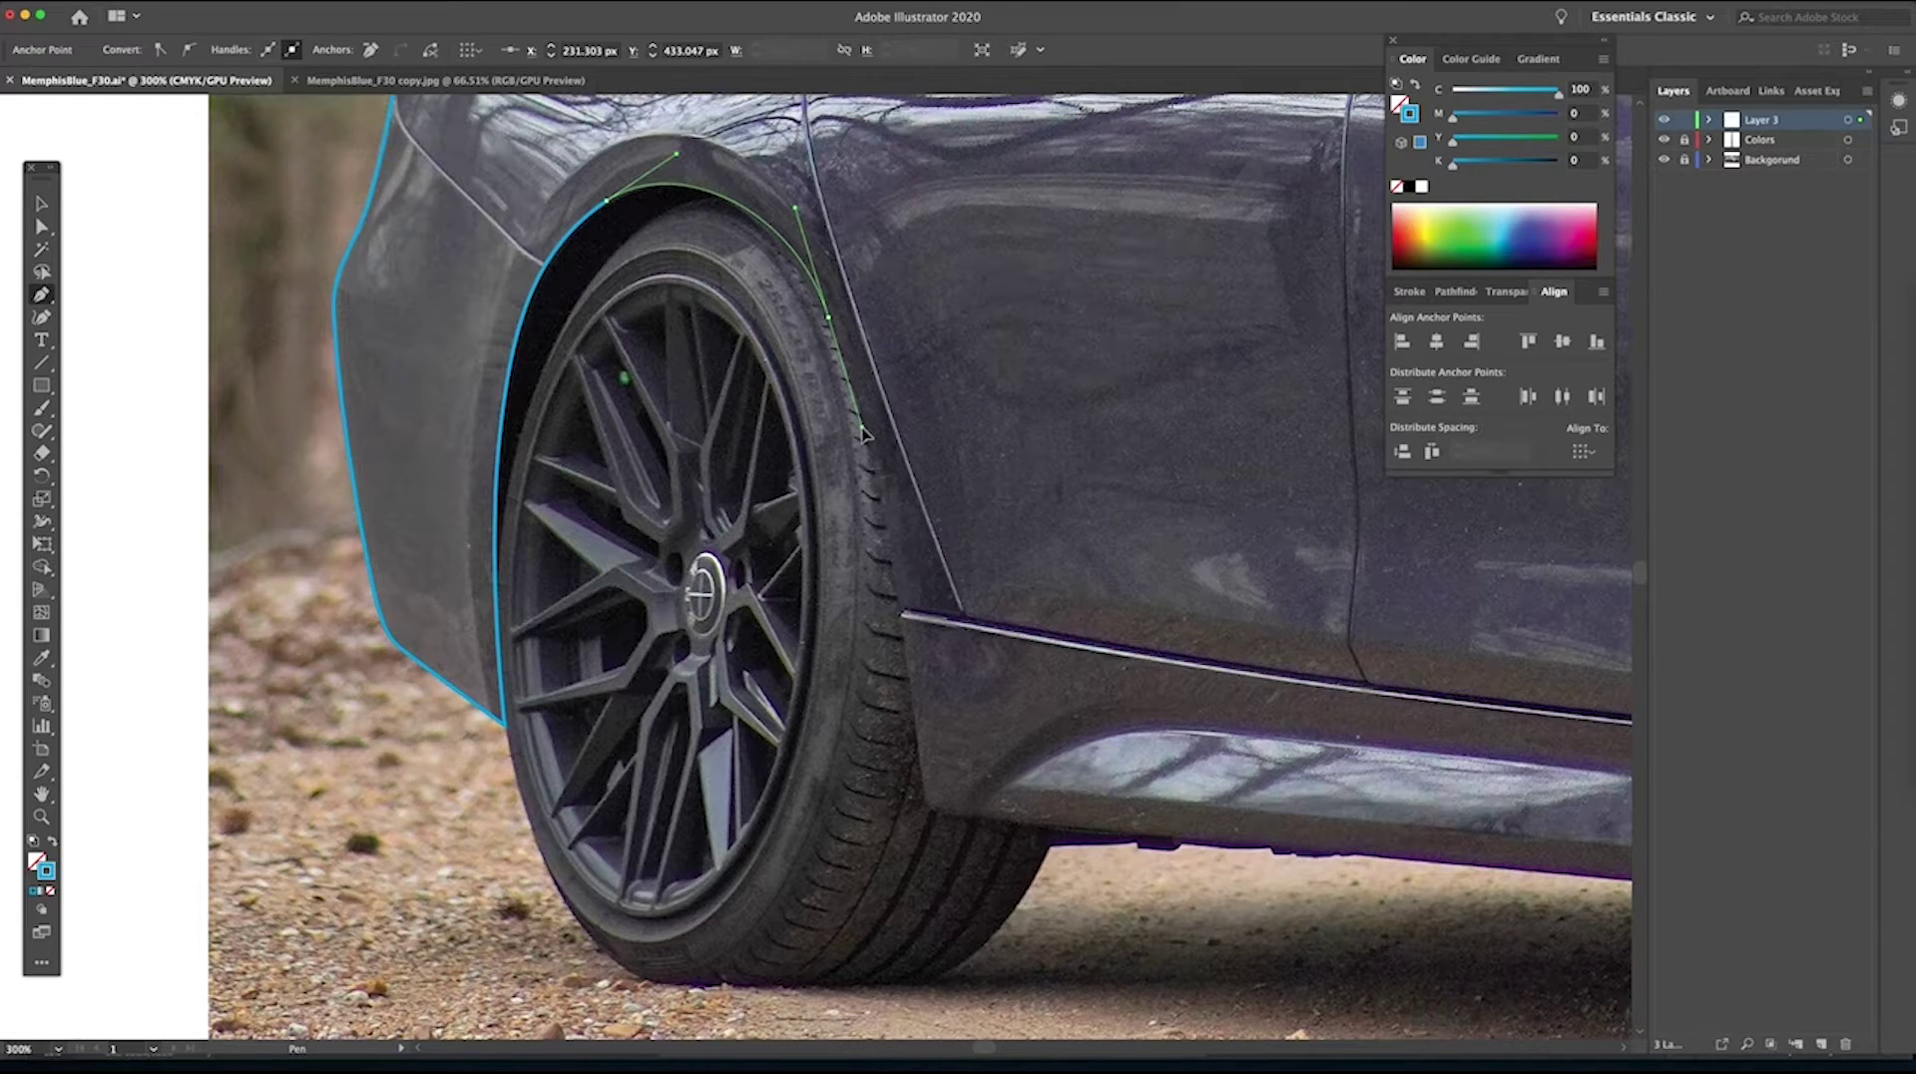
drag(865, 434, 874, 427)
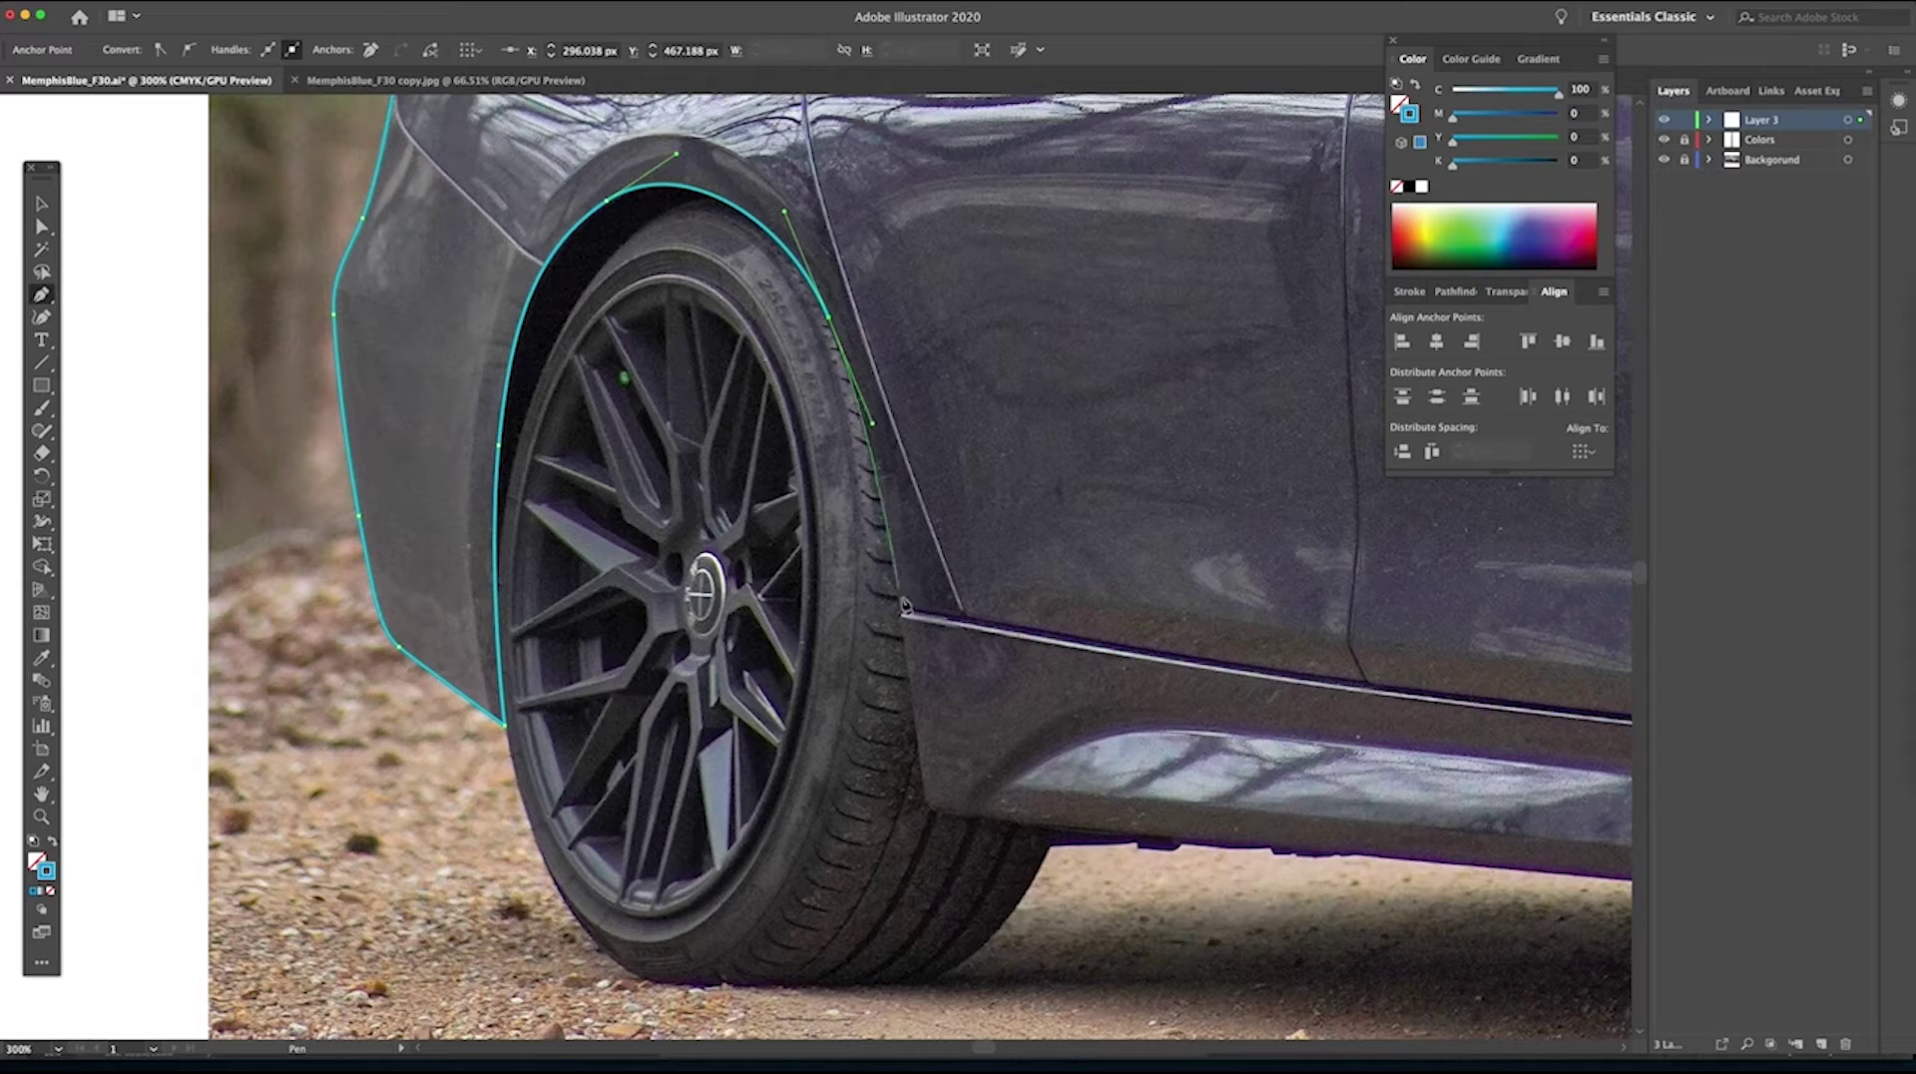
click(905, 614)
super+click(903, 635)
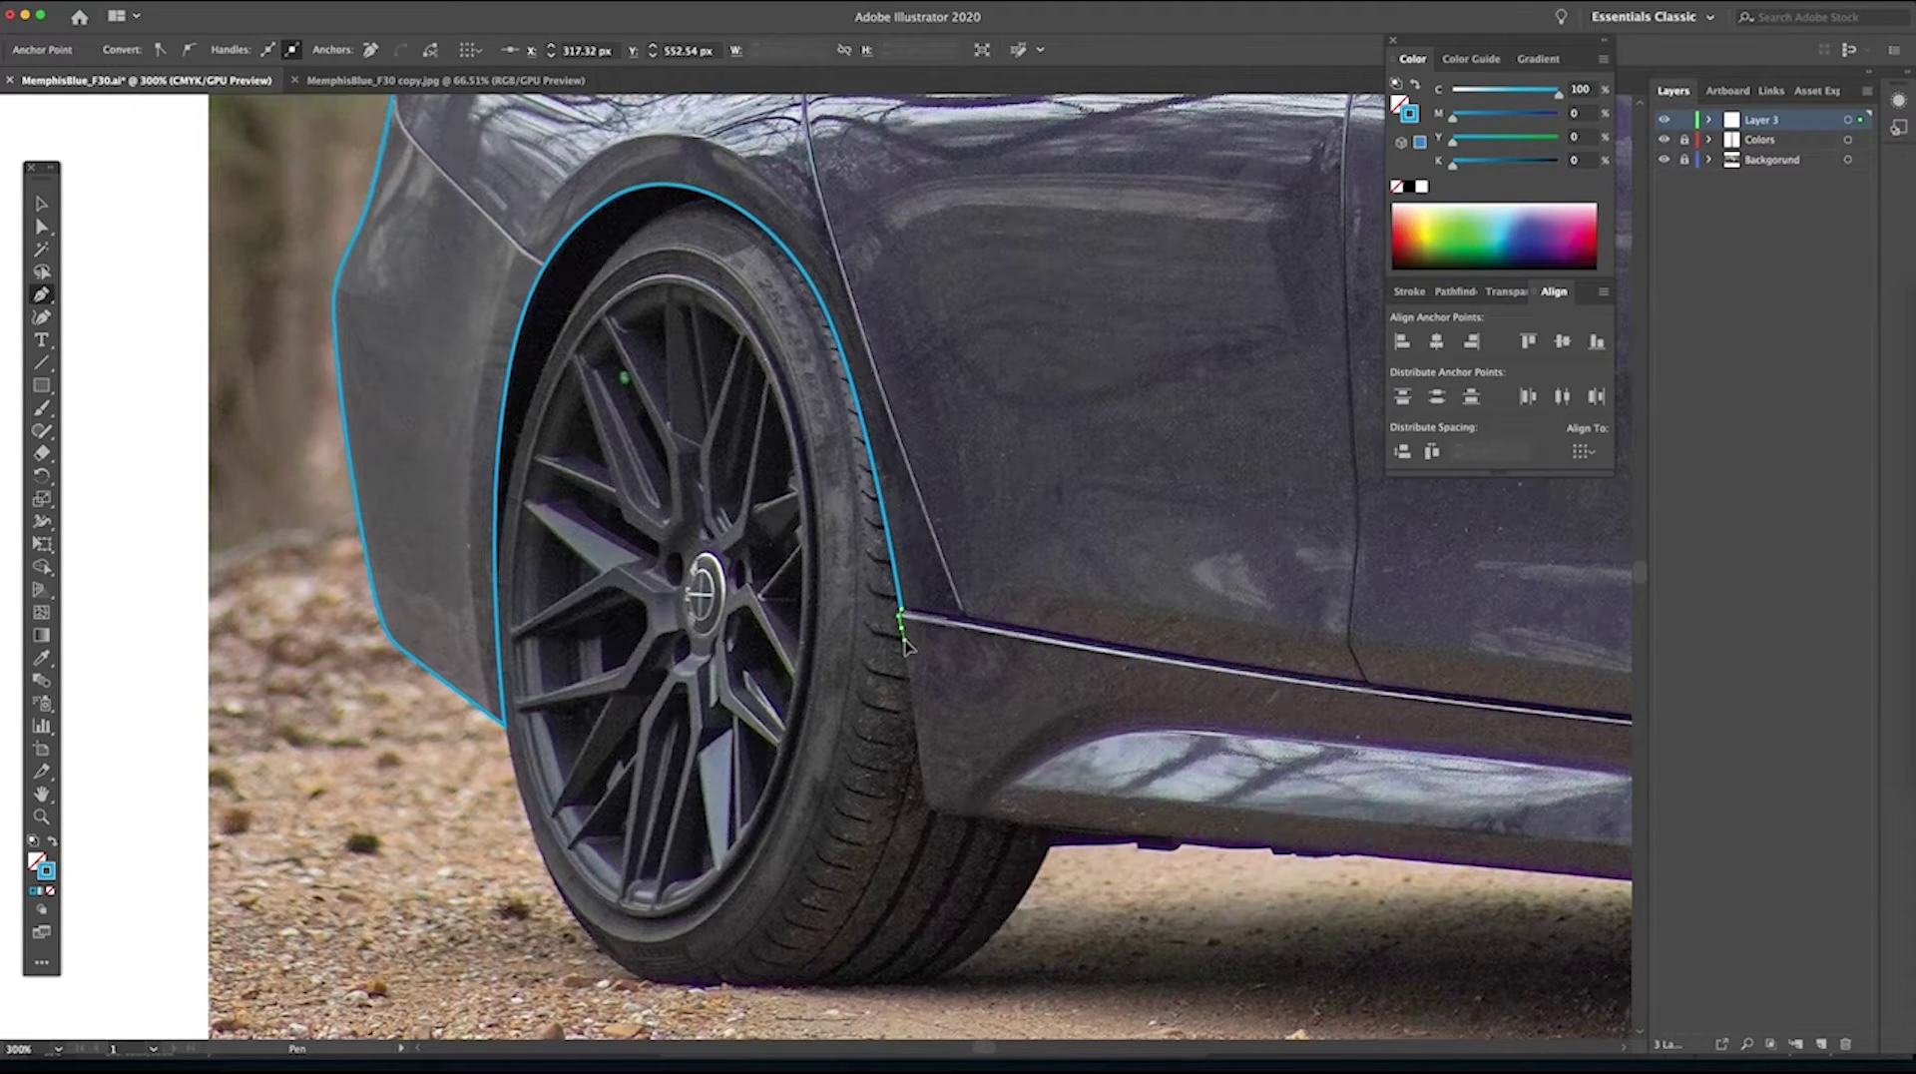
drag(922, 780, 986, 815)
click(926, 797)
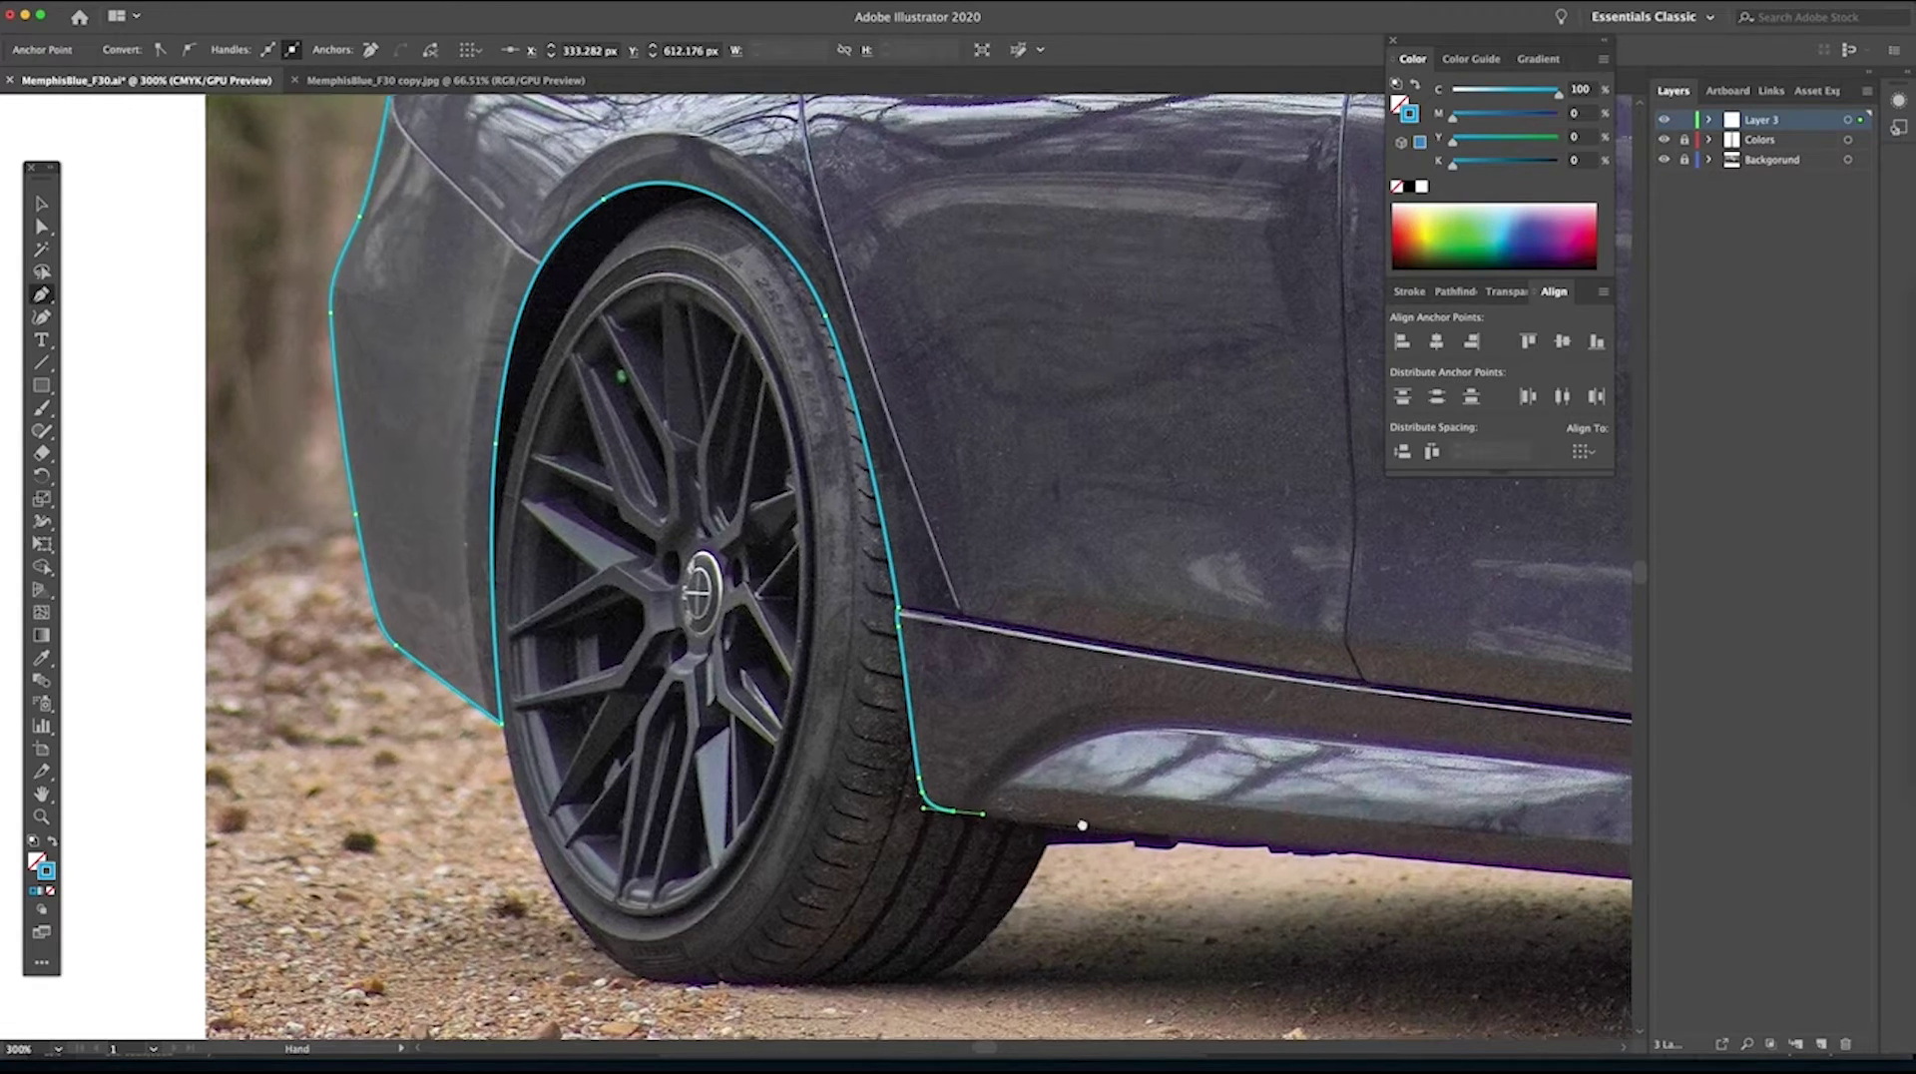
Extend the path along the bottom edge of the side skirt to the front wheel.
scroll(988, 820, right, 10)
scroll(988, 820, down, 4)
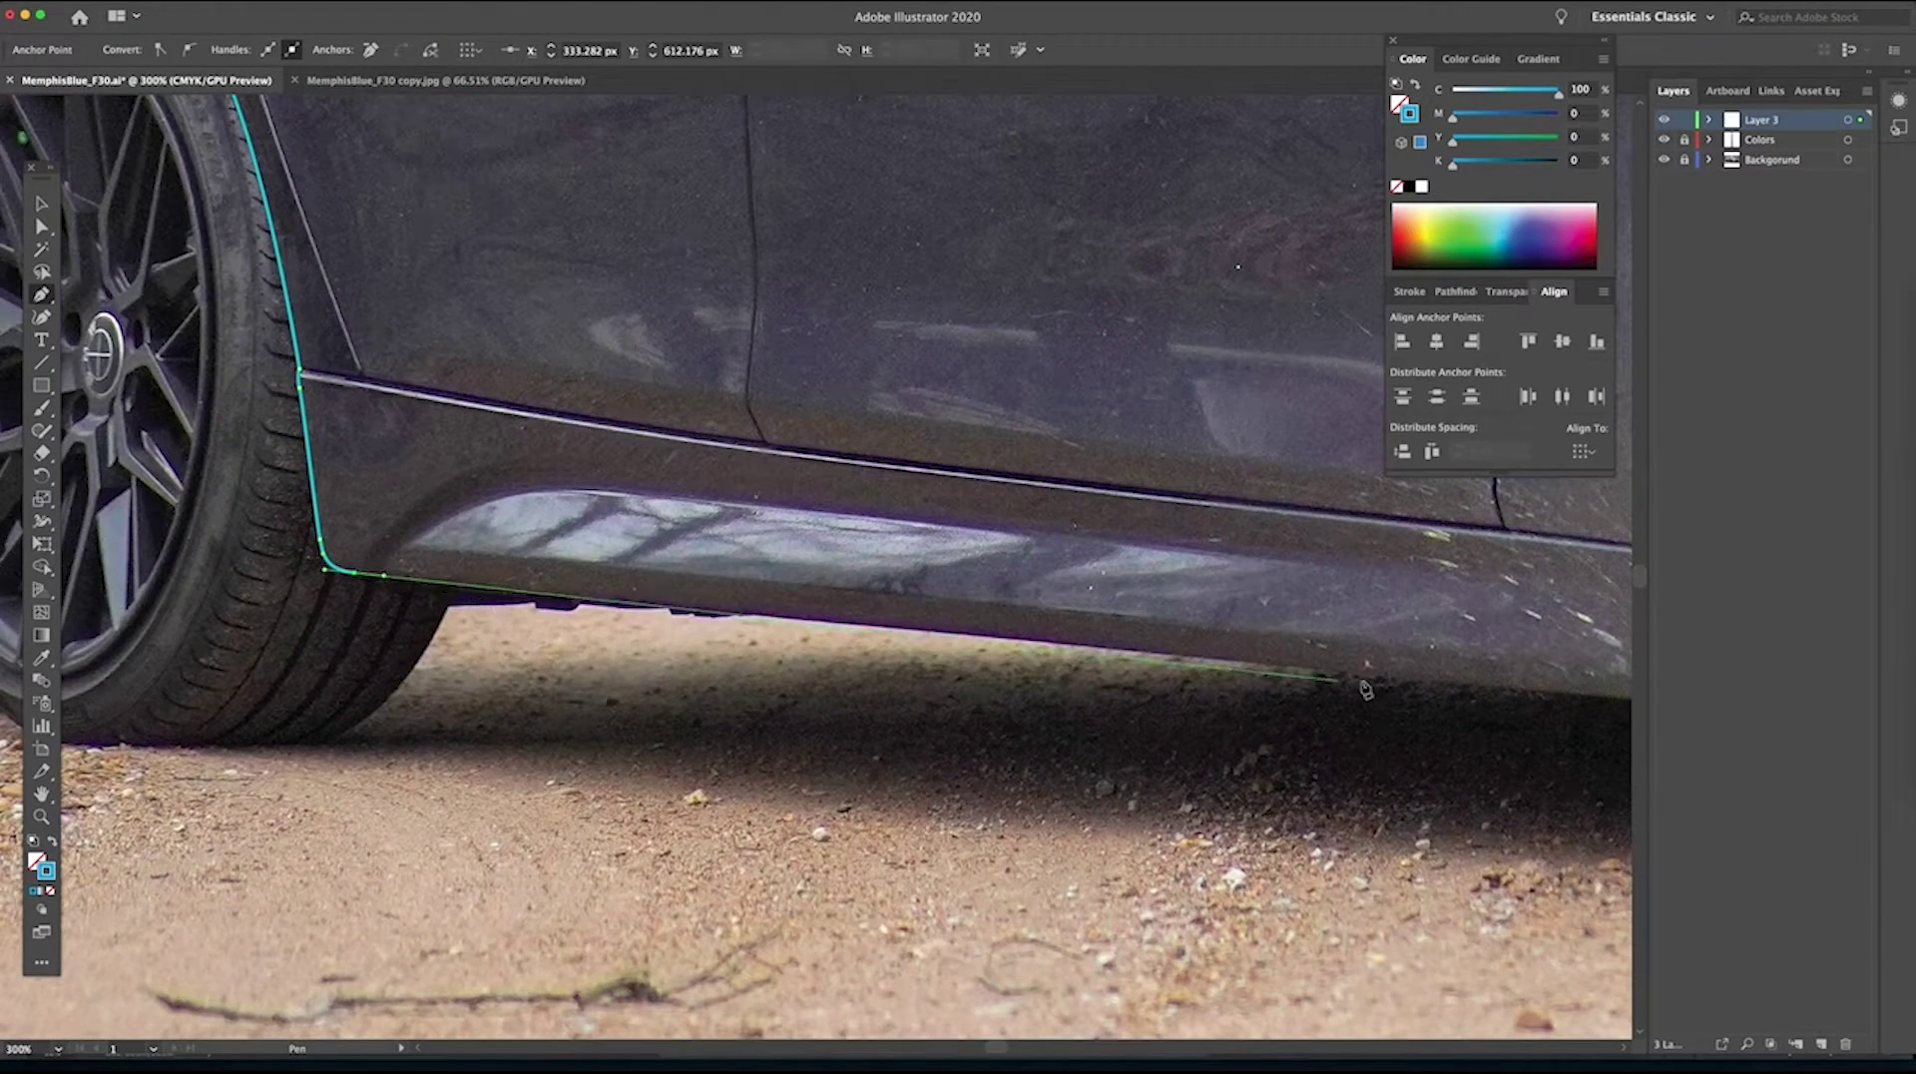
scroll(1406, 687, right, 6)
scroll(1406, 687, down, 2)
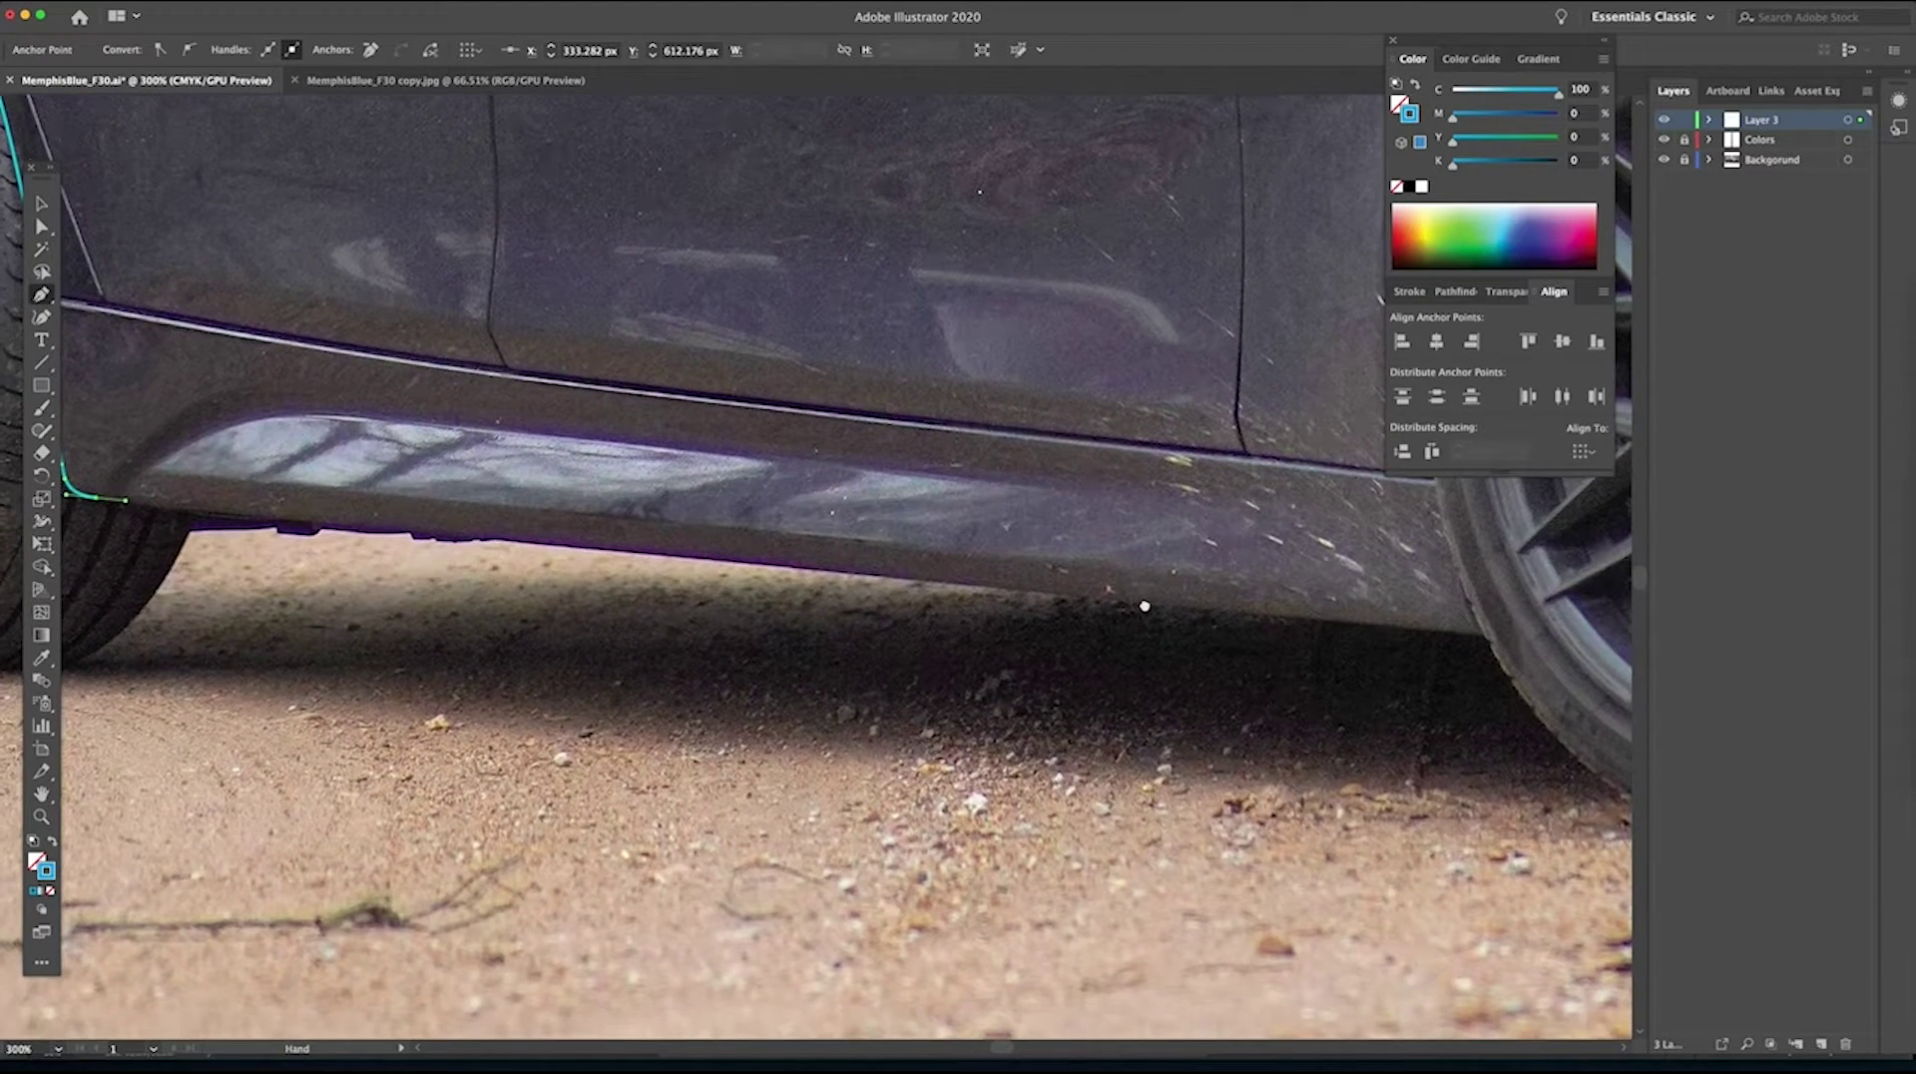
click(1487, 644)
Trace the front wheel arch from the side skirt up and over the top of the wheel with curved segments.
scroll(899, 699, right, 10)
scroll(898, 699, up, 4)
click(181, 506)
drag(300, 290, 347, 255)
drag(569, 320, 671, 424)
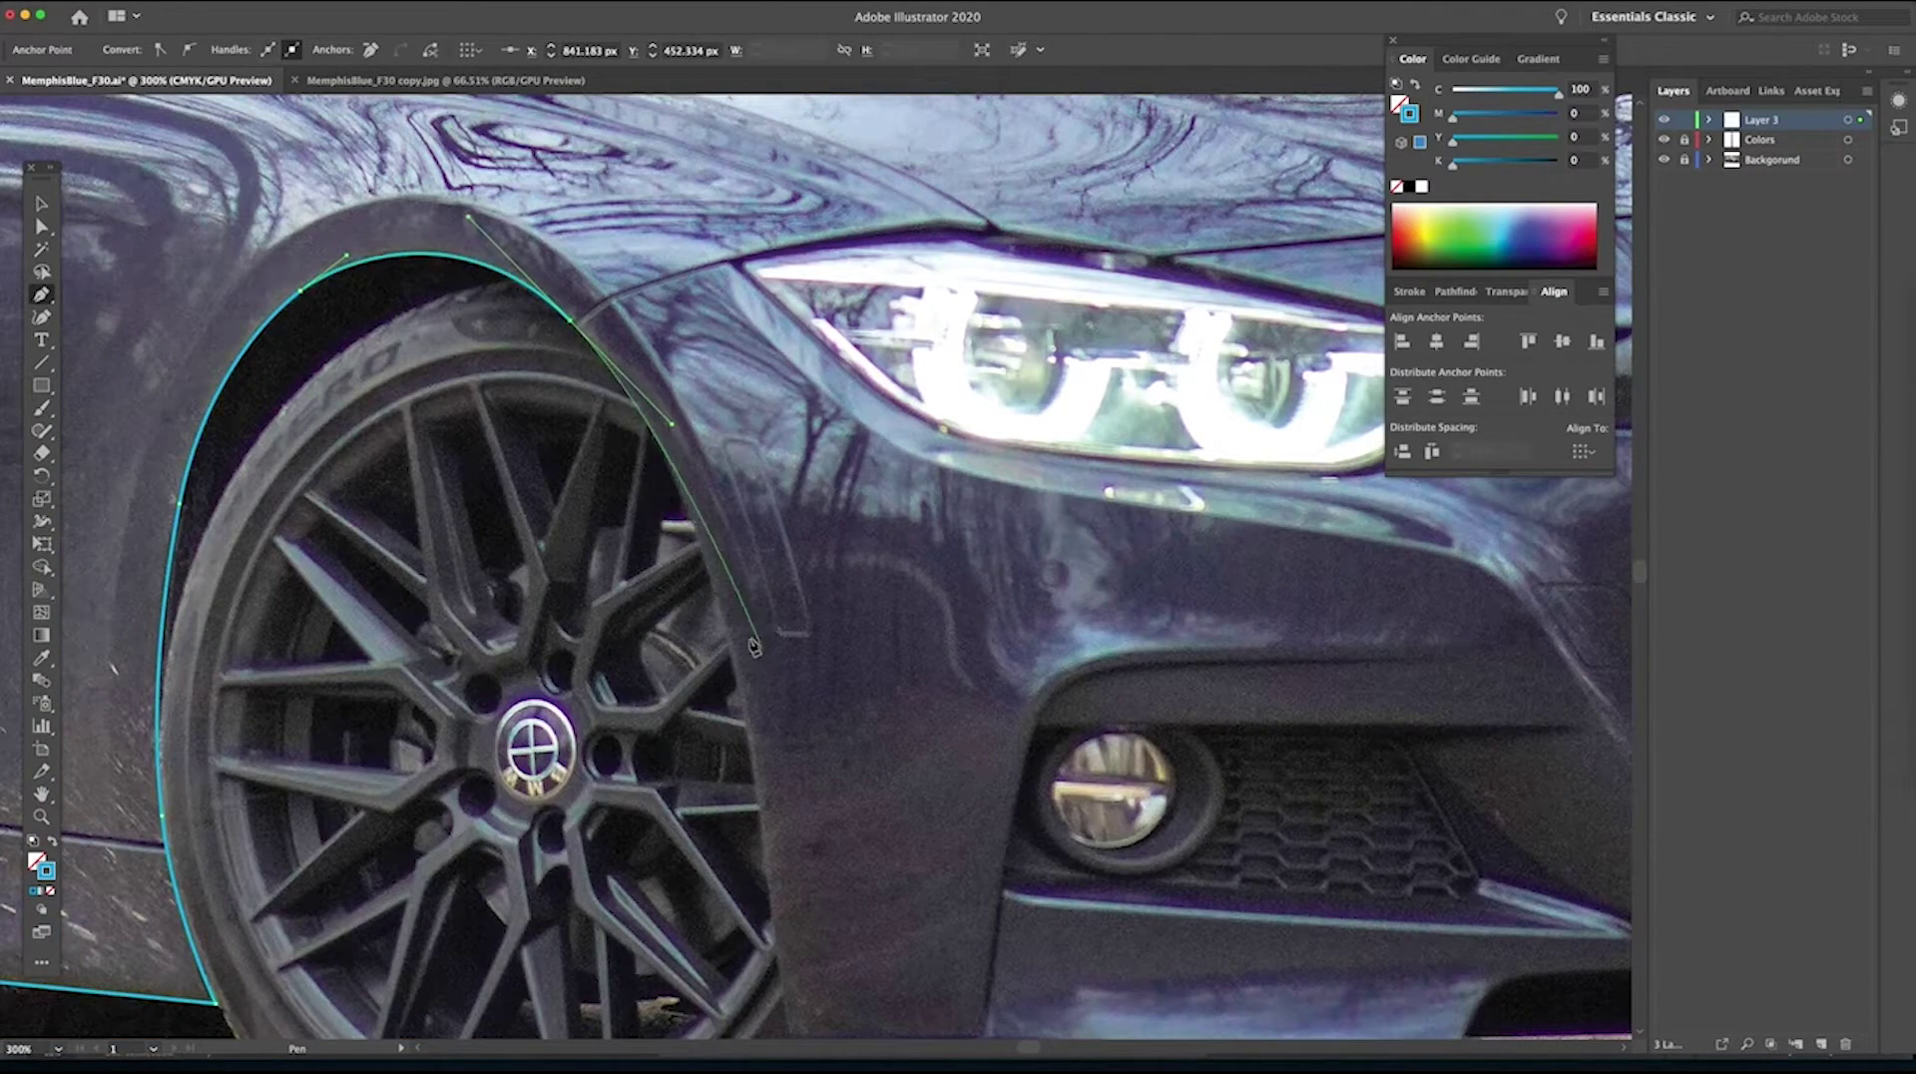
Continue the path down the front side of the front wheel arch to the rear end of the front splitter.
scroll(753, 645, down, 3)
scroll(753, 645, right, 1)
click(740, 884)
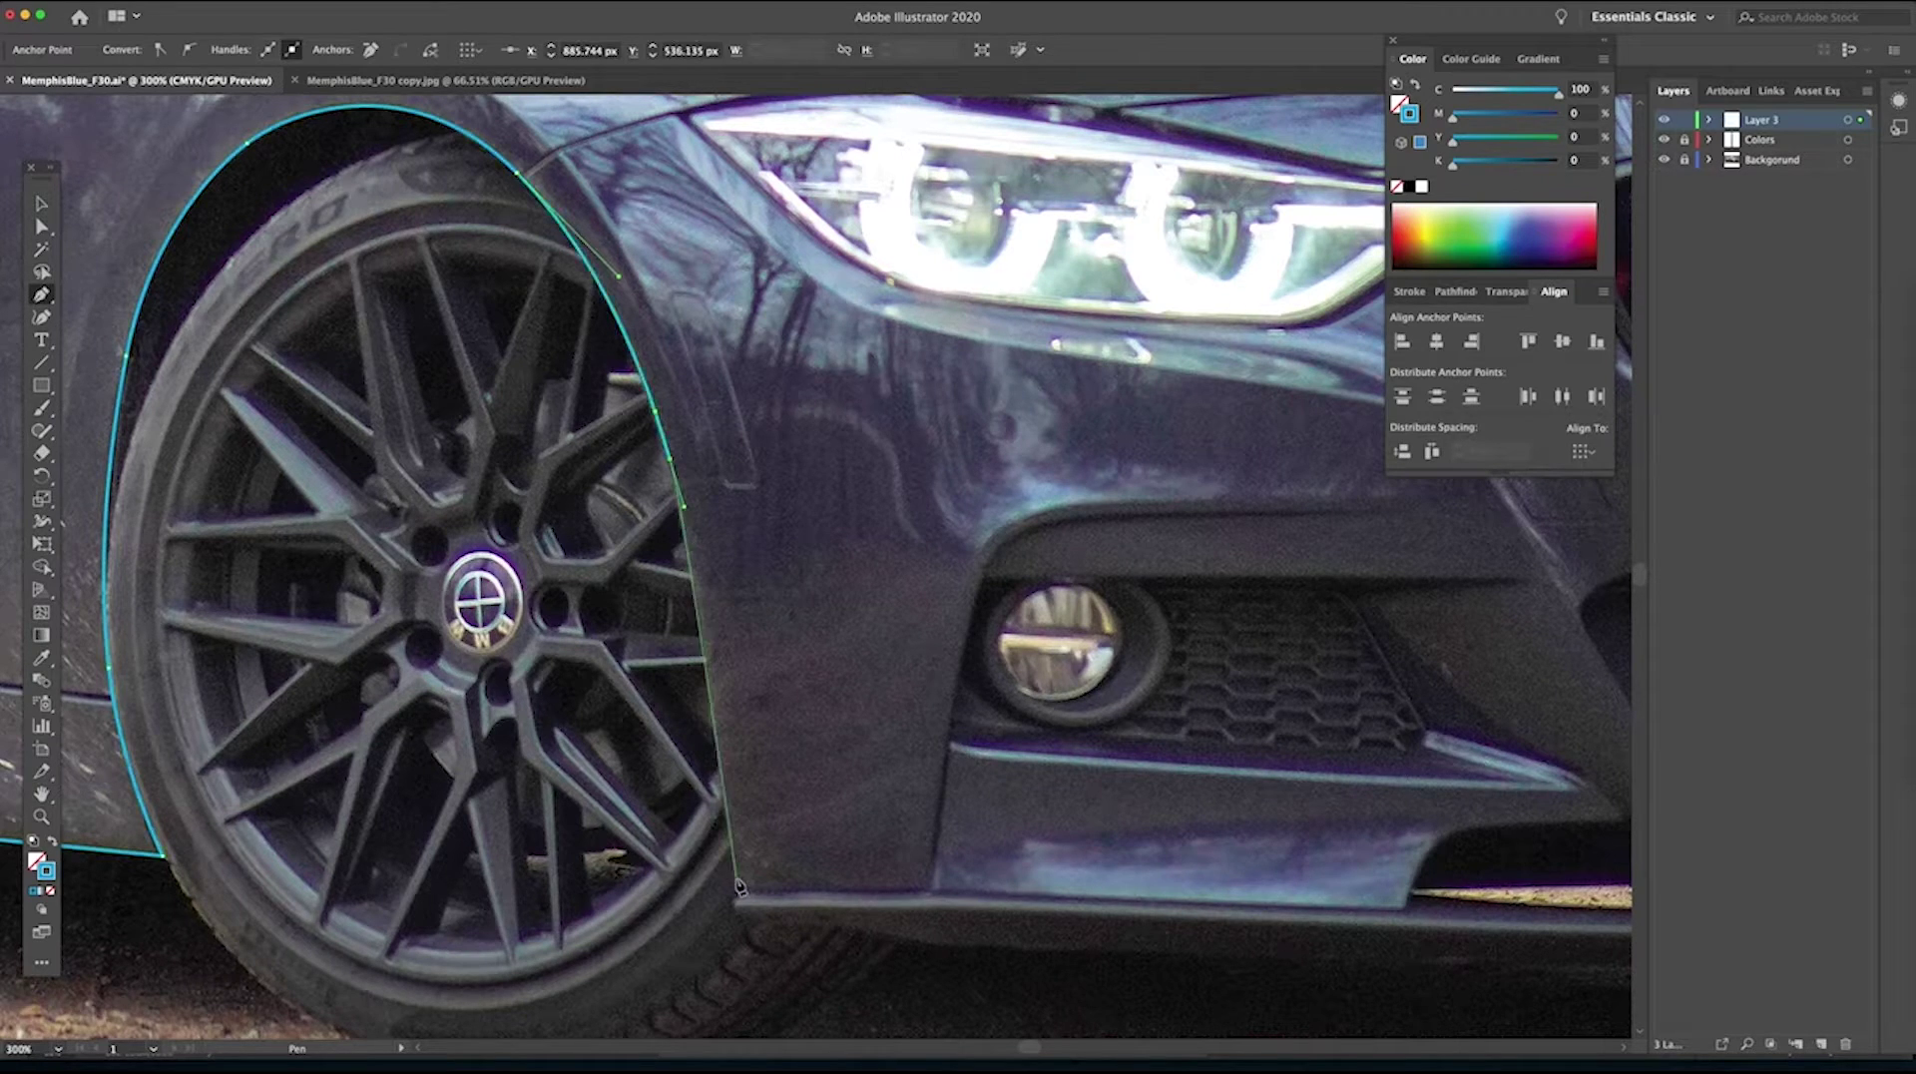
scroll(698, 868, down, 1)
scroll(698, 869, right, 2)
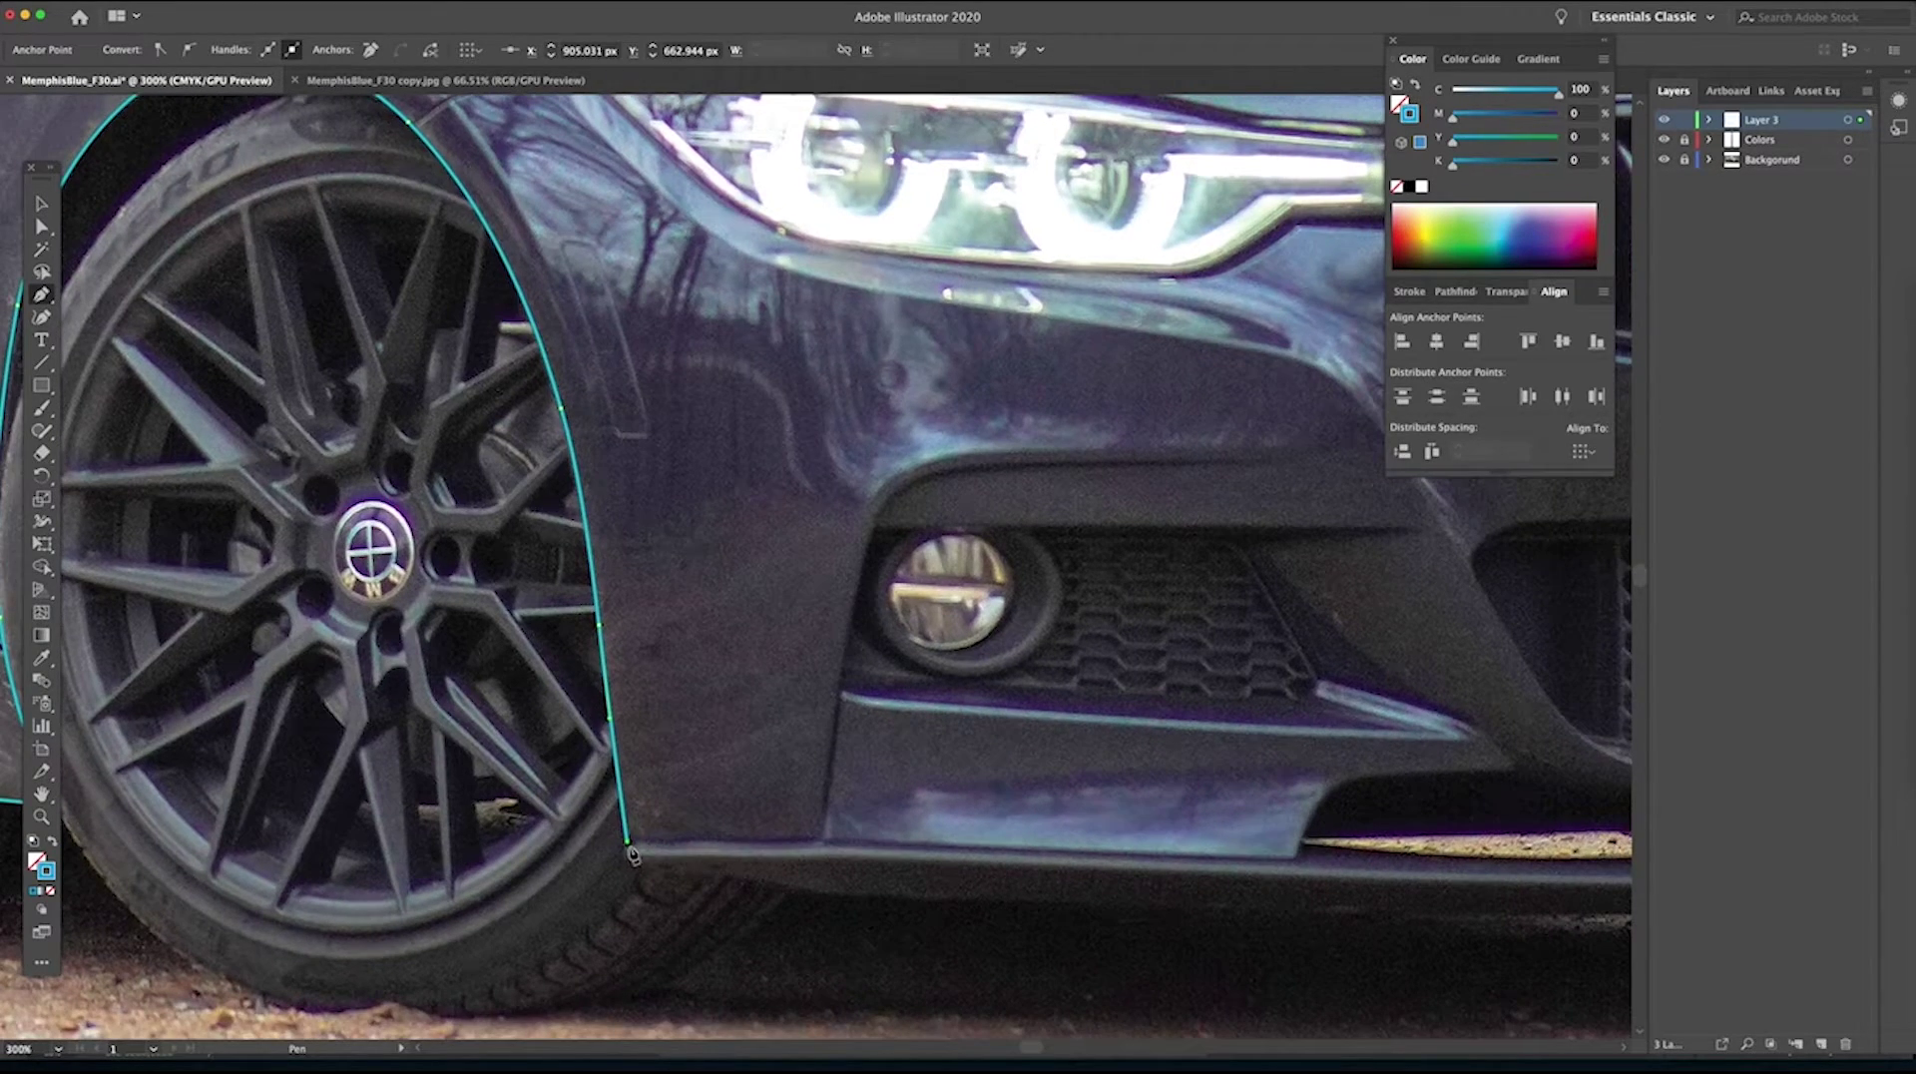
scroll(638, 858, down, 1)
scroll(639, 858, right, 3)
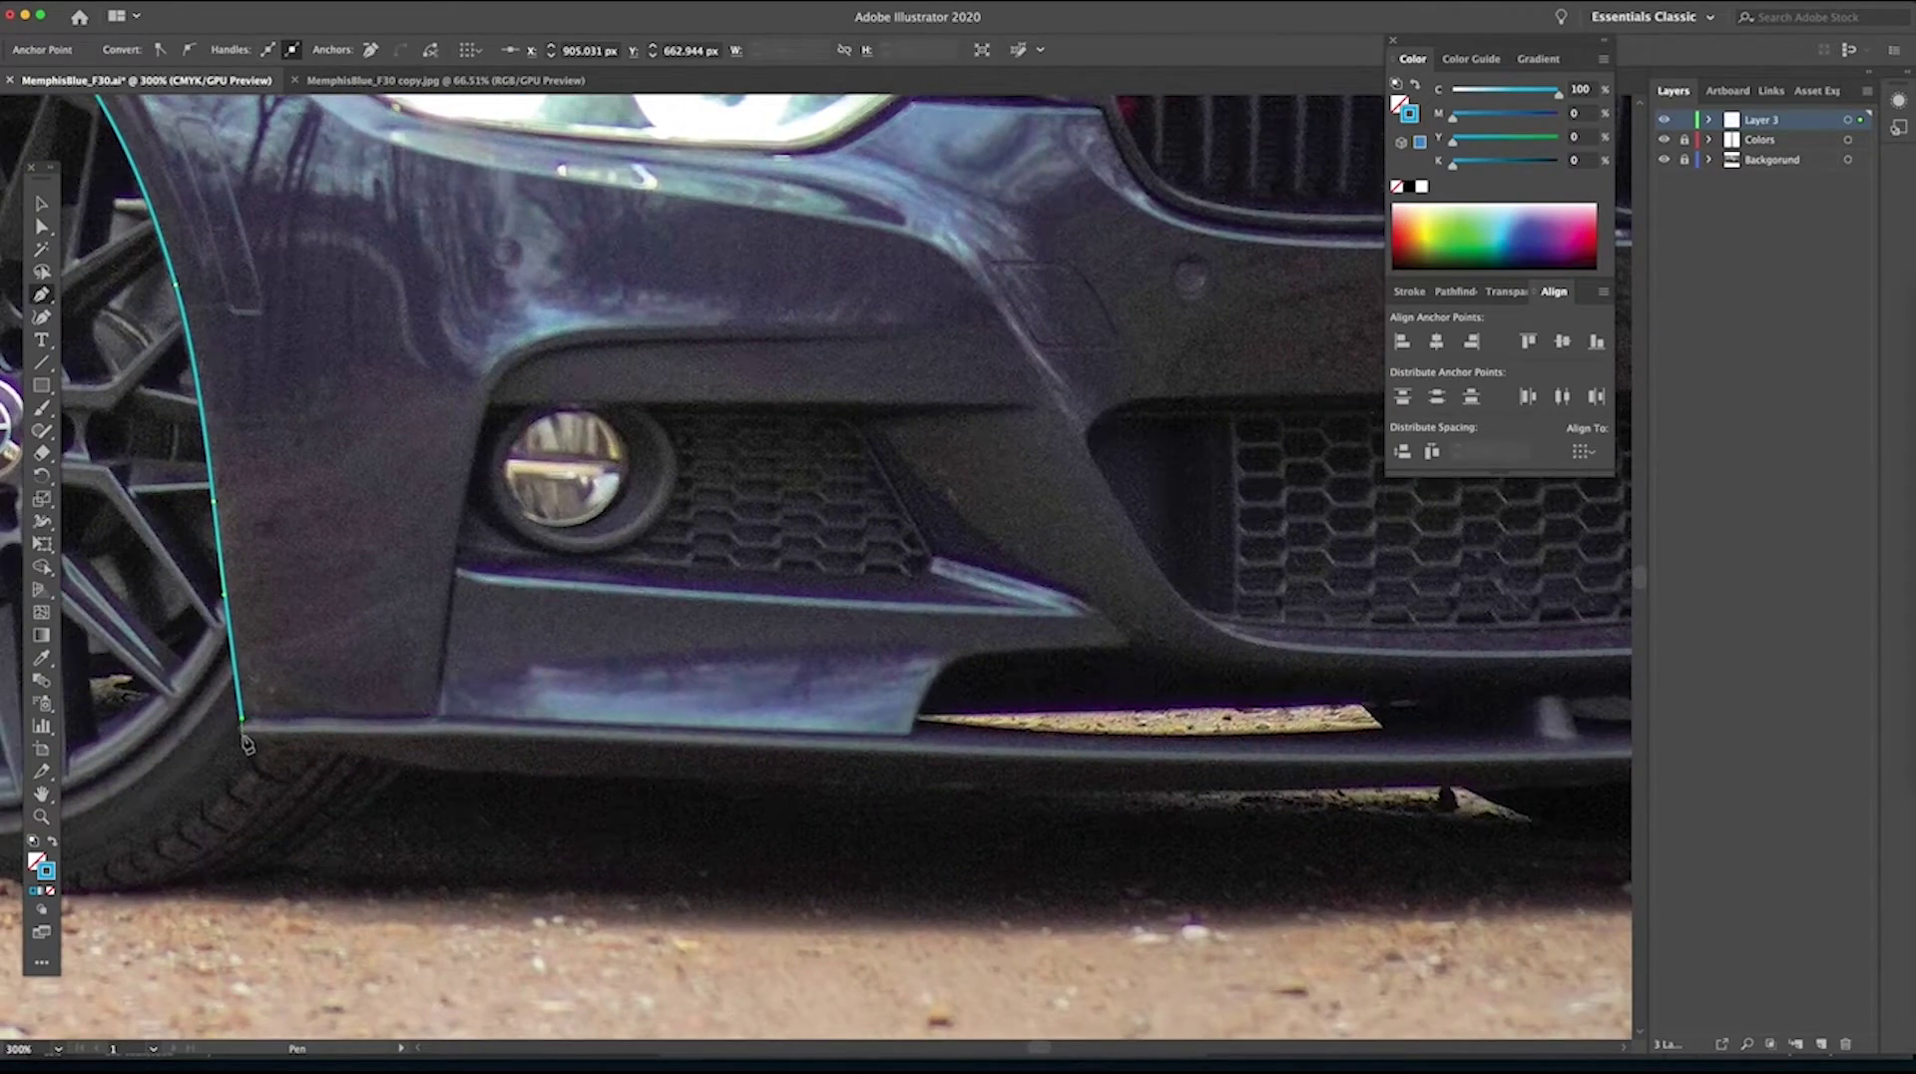
Trace the lower edge of the front splitter with curved segments to below the center grille.
scroll(246, 744, down, 1)
scroll(246, 744, right, 1)
drag(432, 762, 483, 766)
drag(586, 790, 233, 764)
drag(432, 738, 542, 745)
drag(1167, 759, 1285, 781)
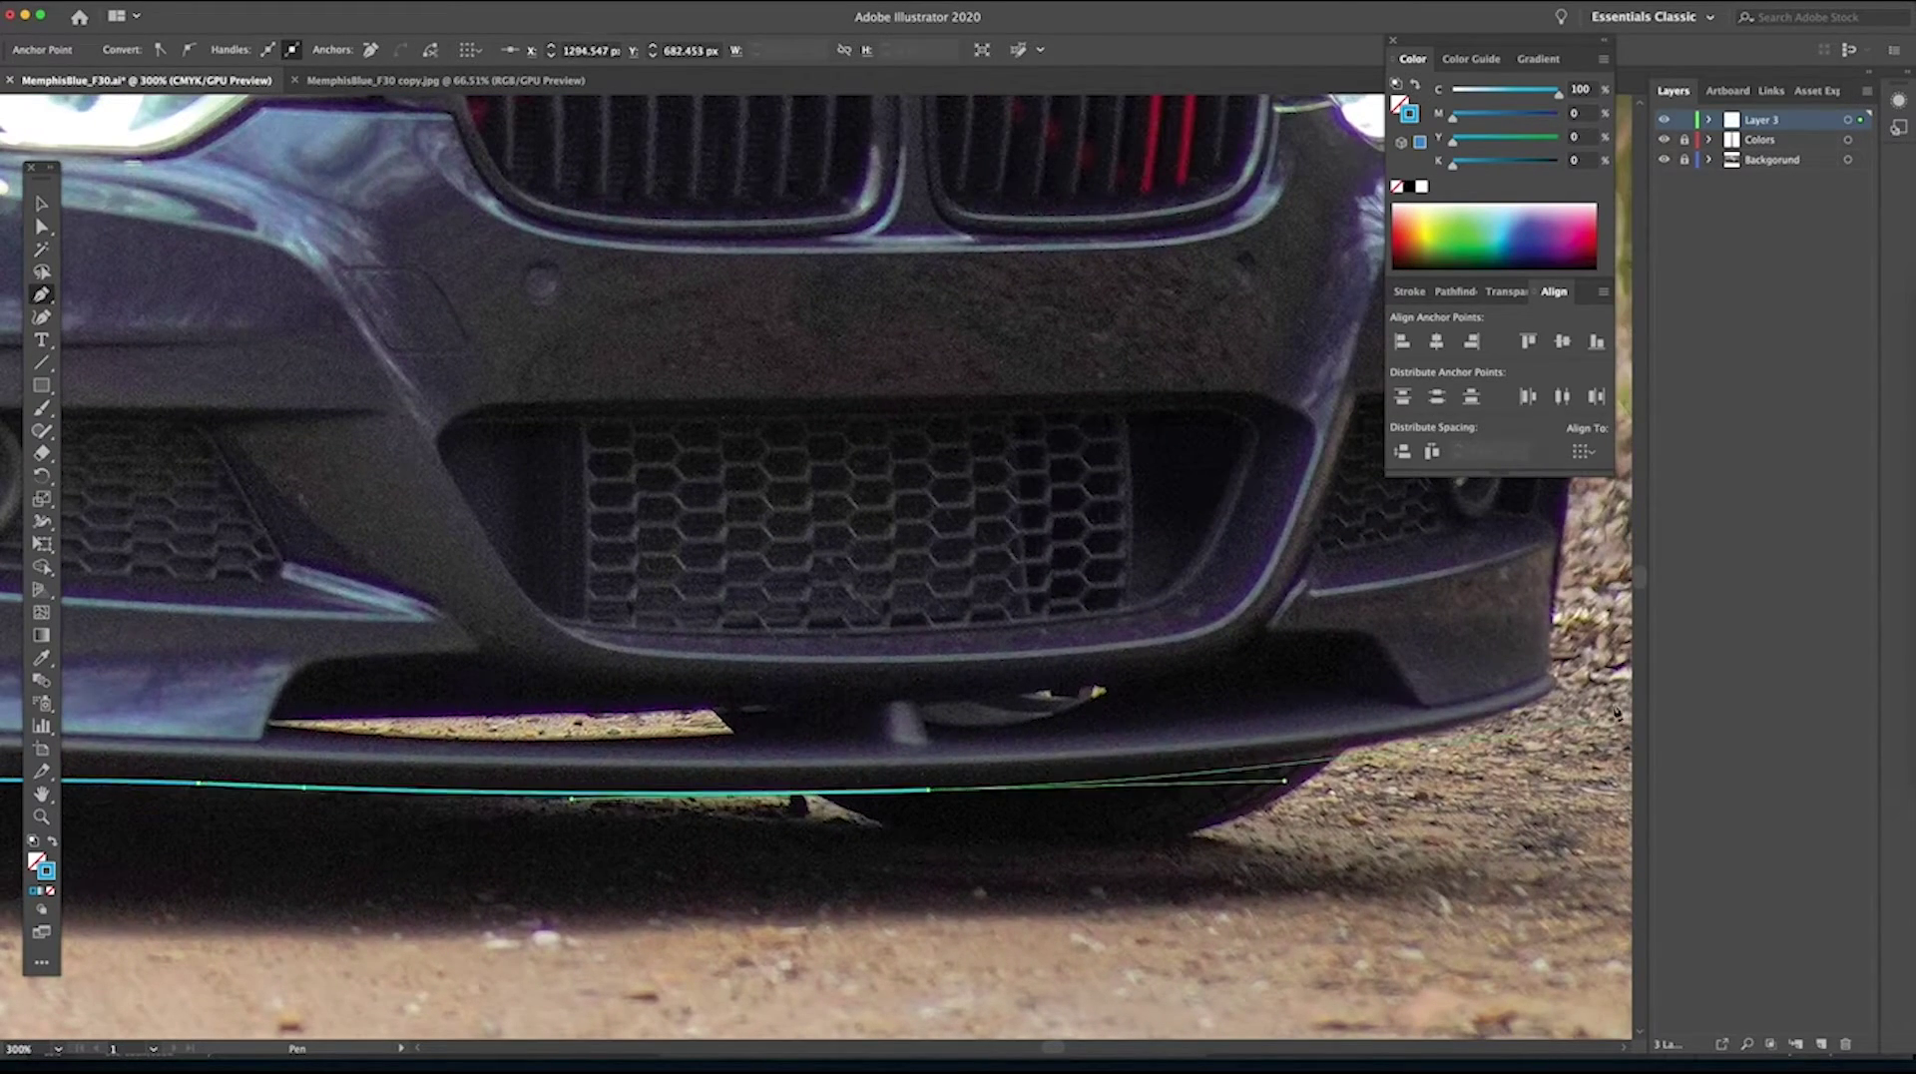
Curve the path up along the splitter's far end and around its corner to the bumper side.
drag(1487, 722, 1533, 707)
click(1555, 690)
key(super+equal)
click(902, 870)
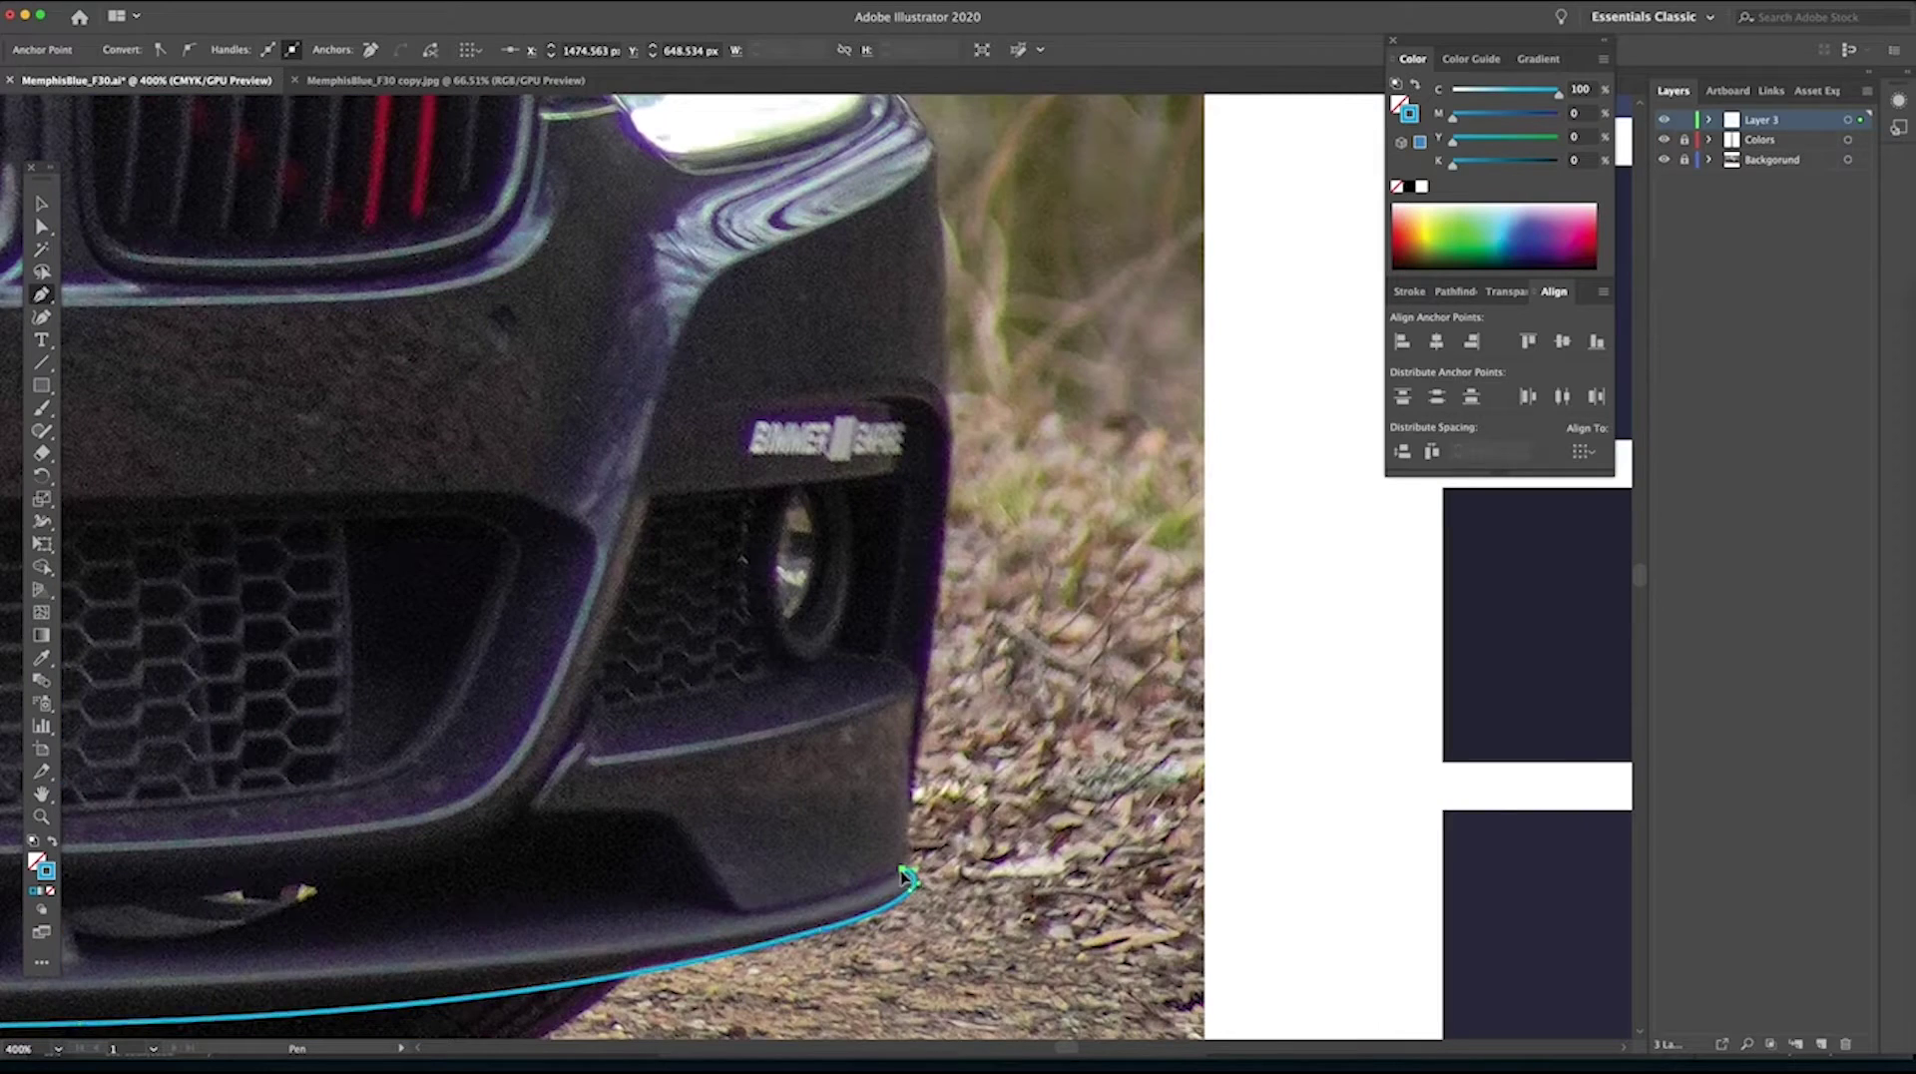
click(928, 678)
click(941, 586)
scroll(938, 581, up, 5)
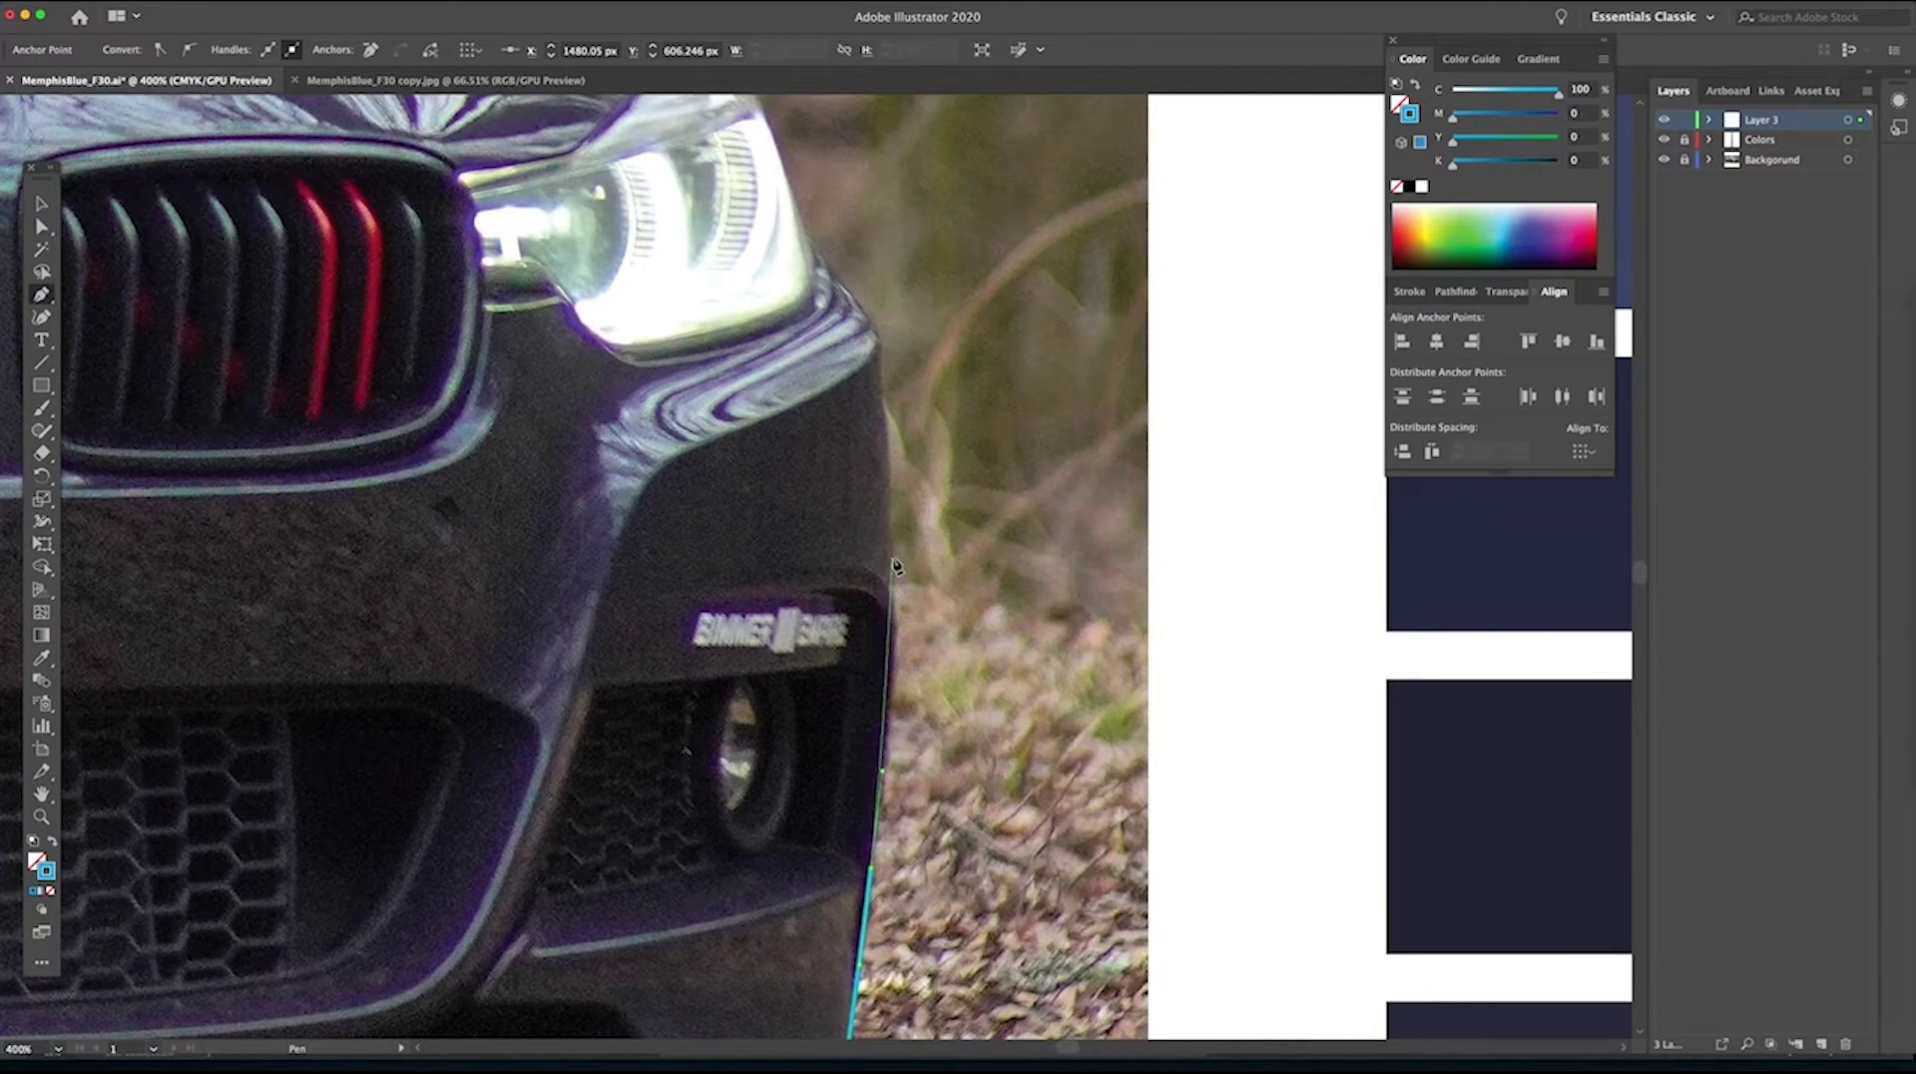
click(892, 549)
drag(883, 454, 883, 446)
key(z)
alt+click(884, 490)
alt+click(884, 489)
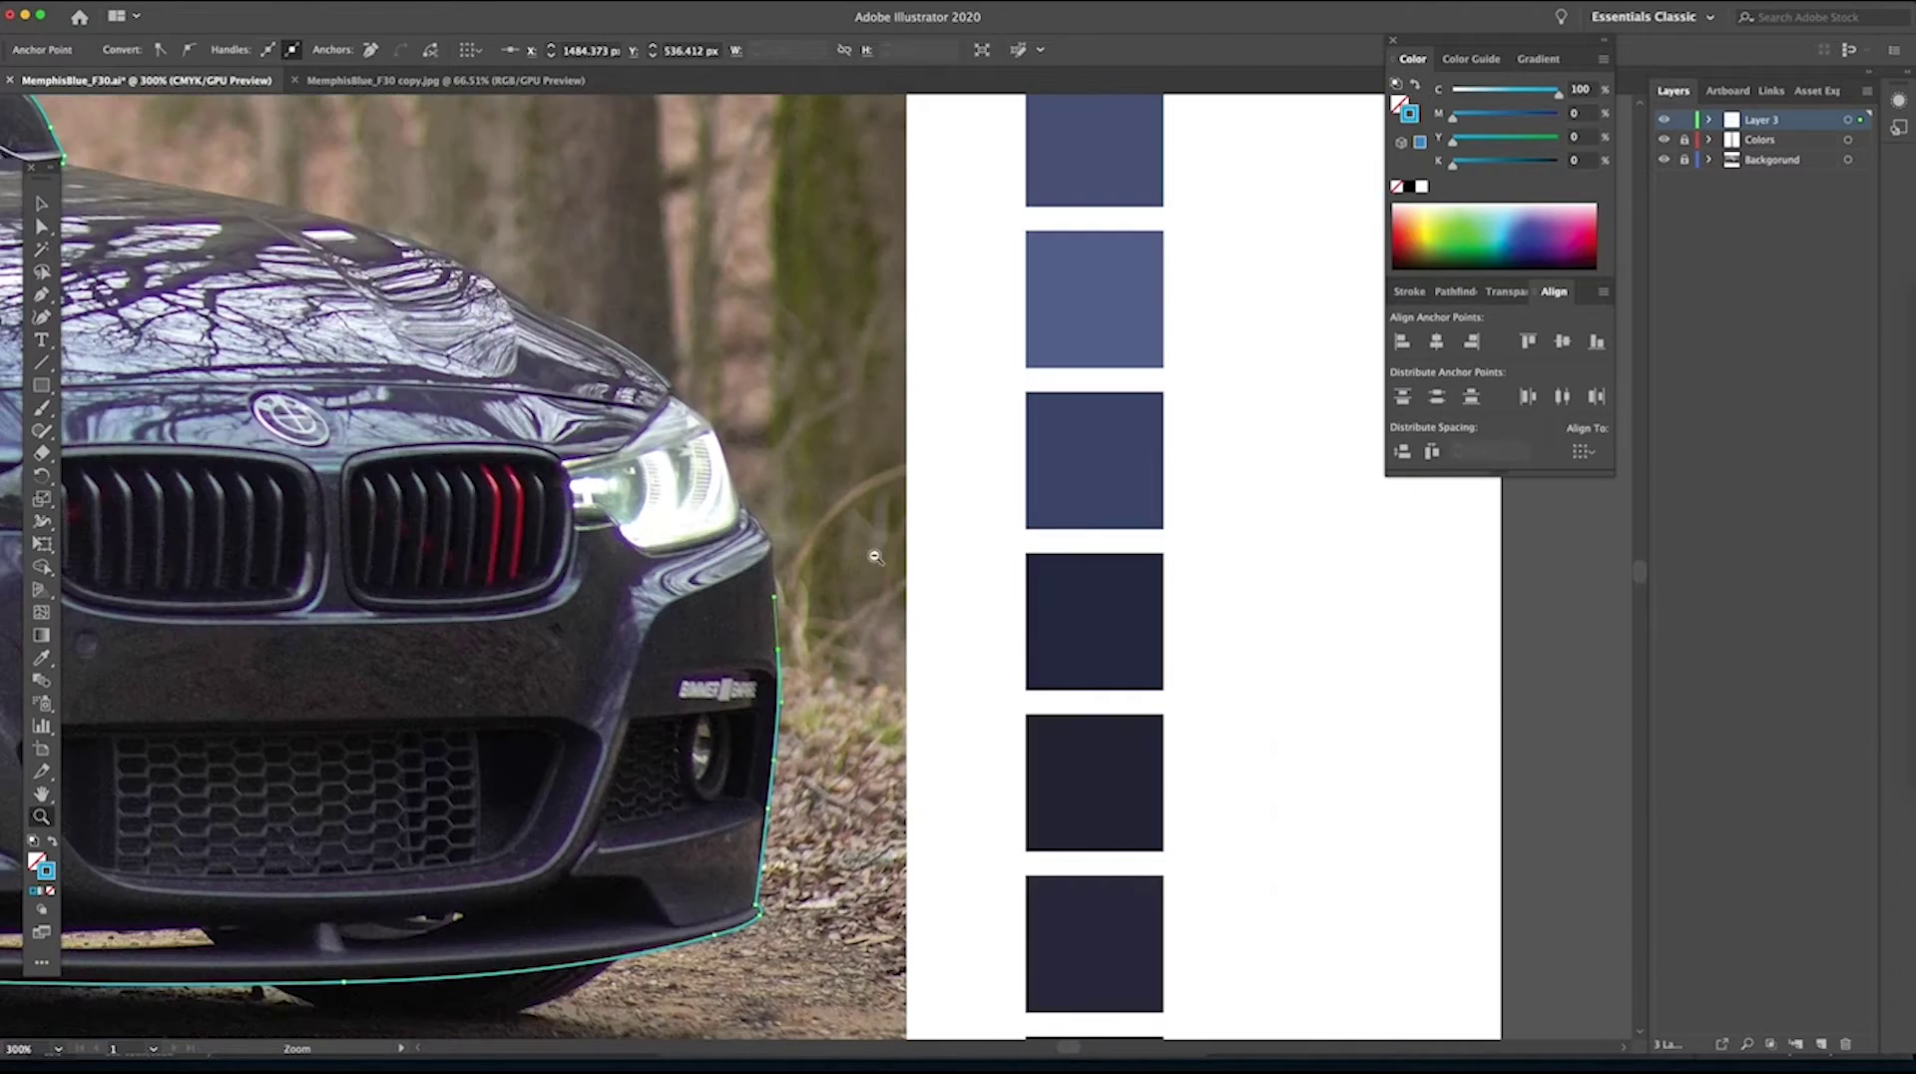
alt+click(869, 586)
drag(870, 611, 960, 625)
click(877, 637)
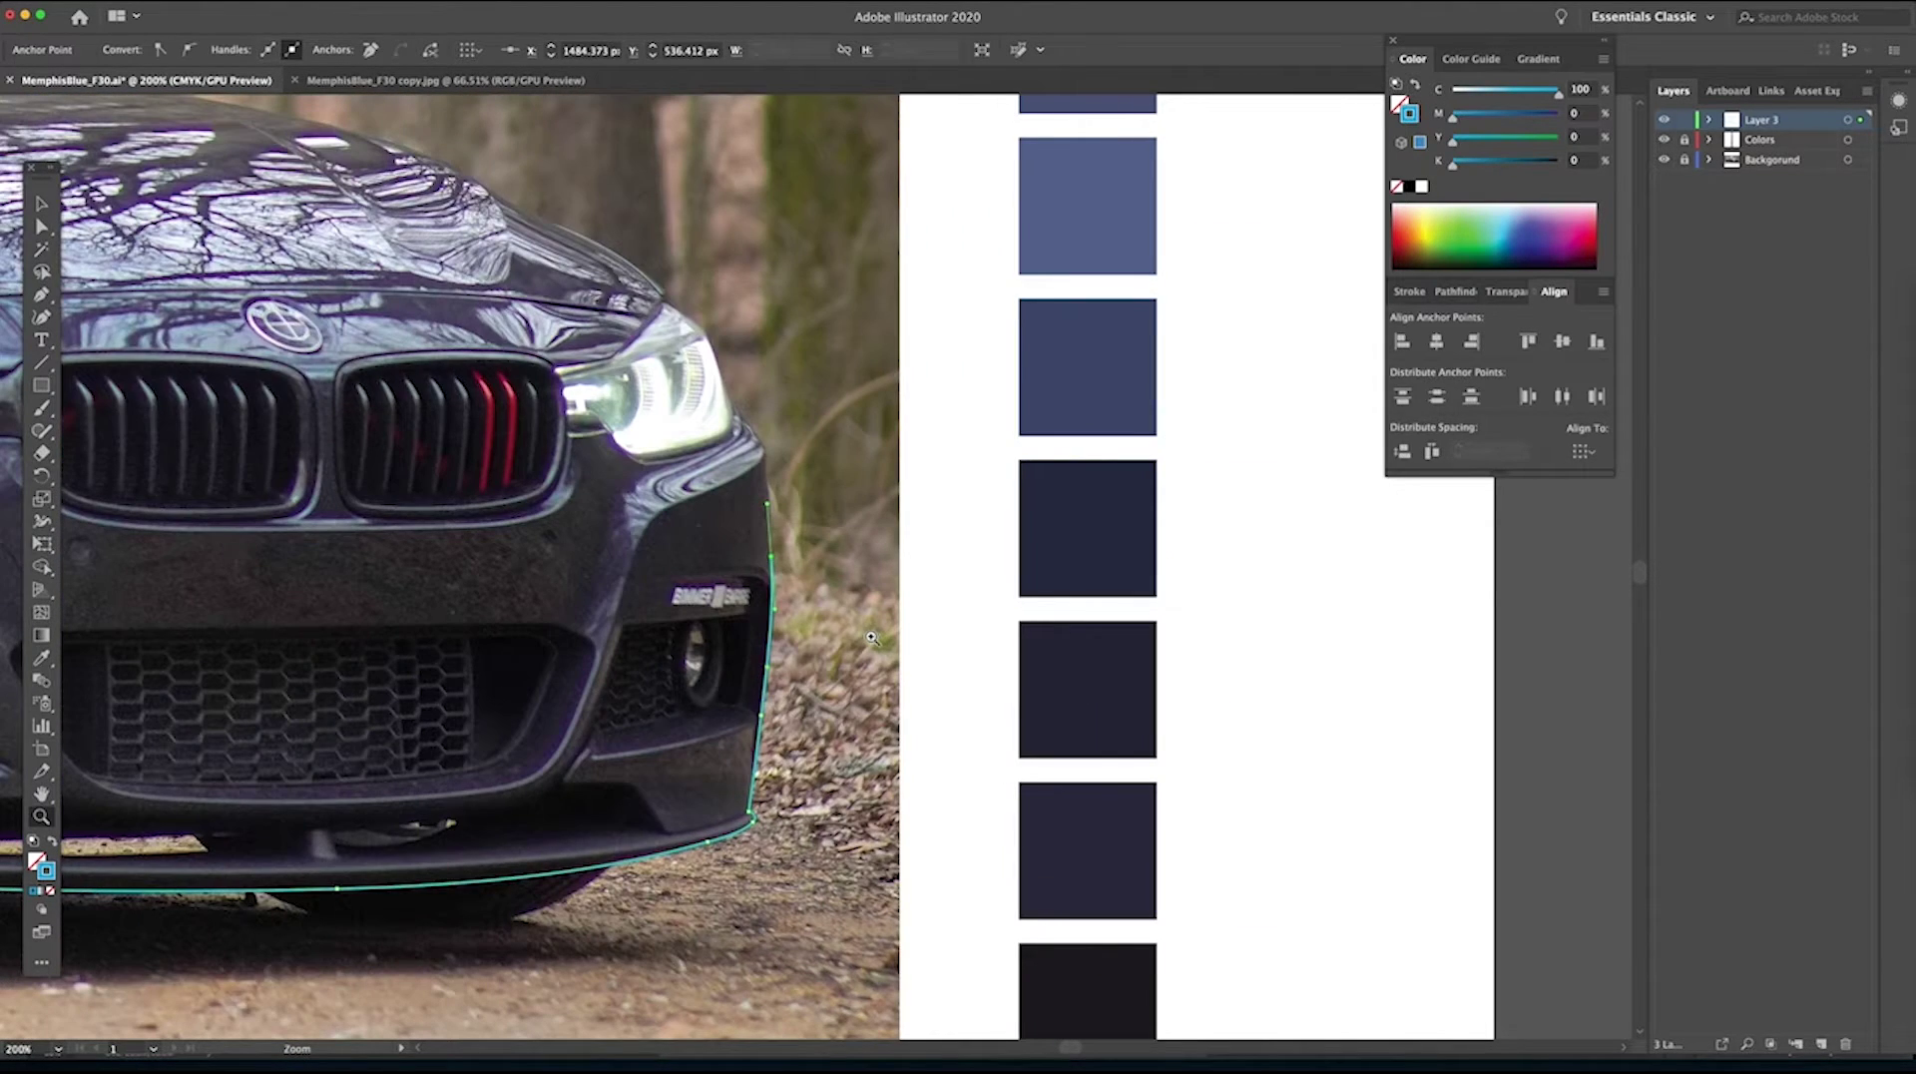
super+click(796, 611)
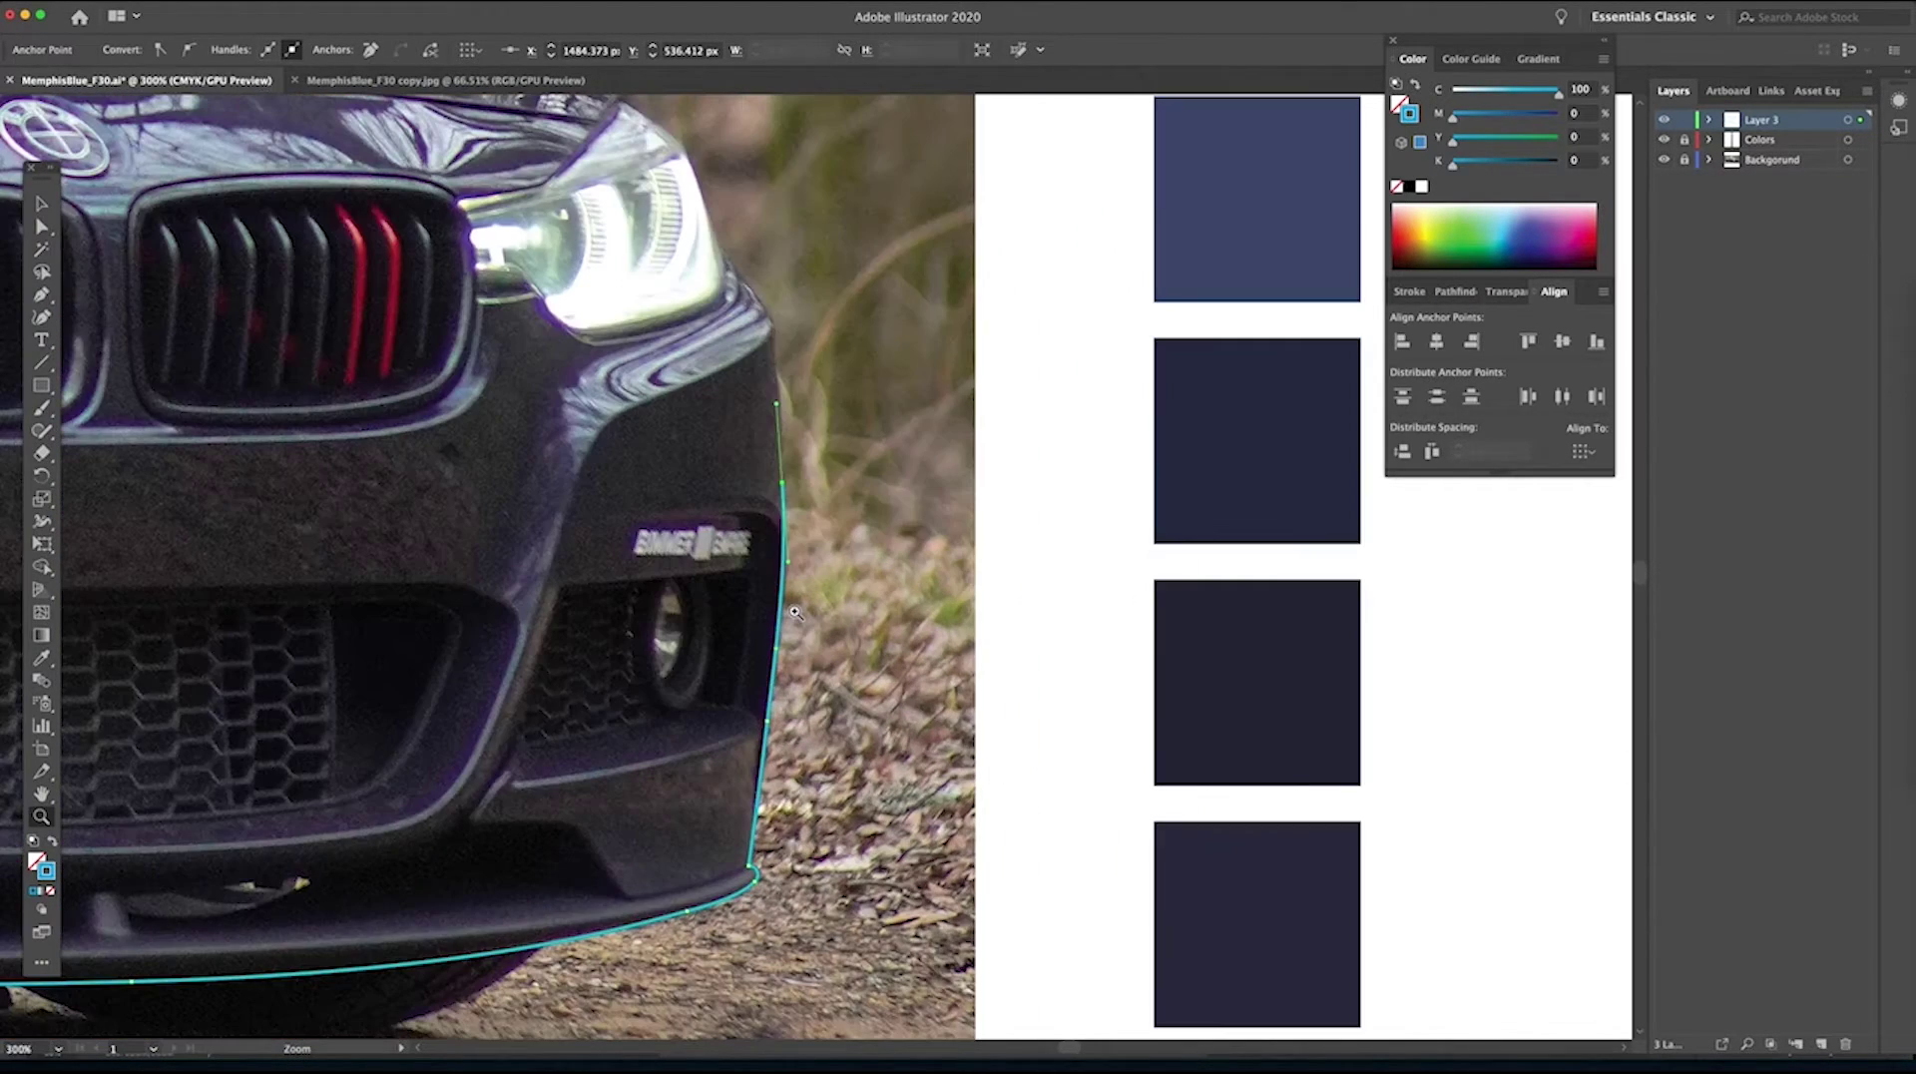
super+click(806, 587)
scroll(784, 459, up, 3)
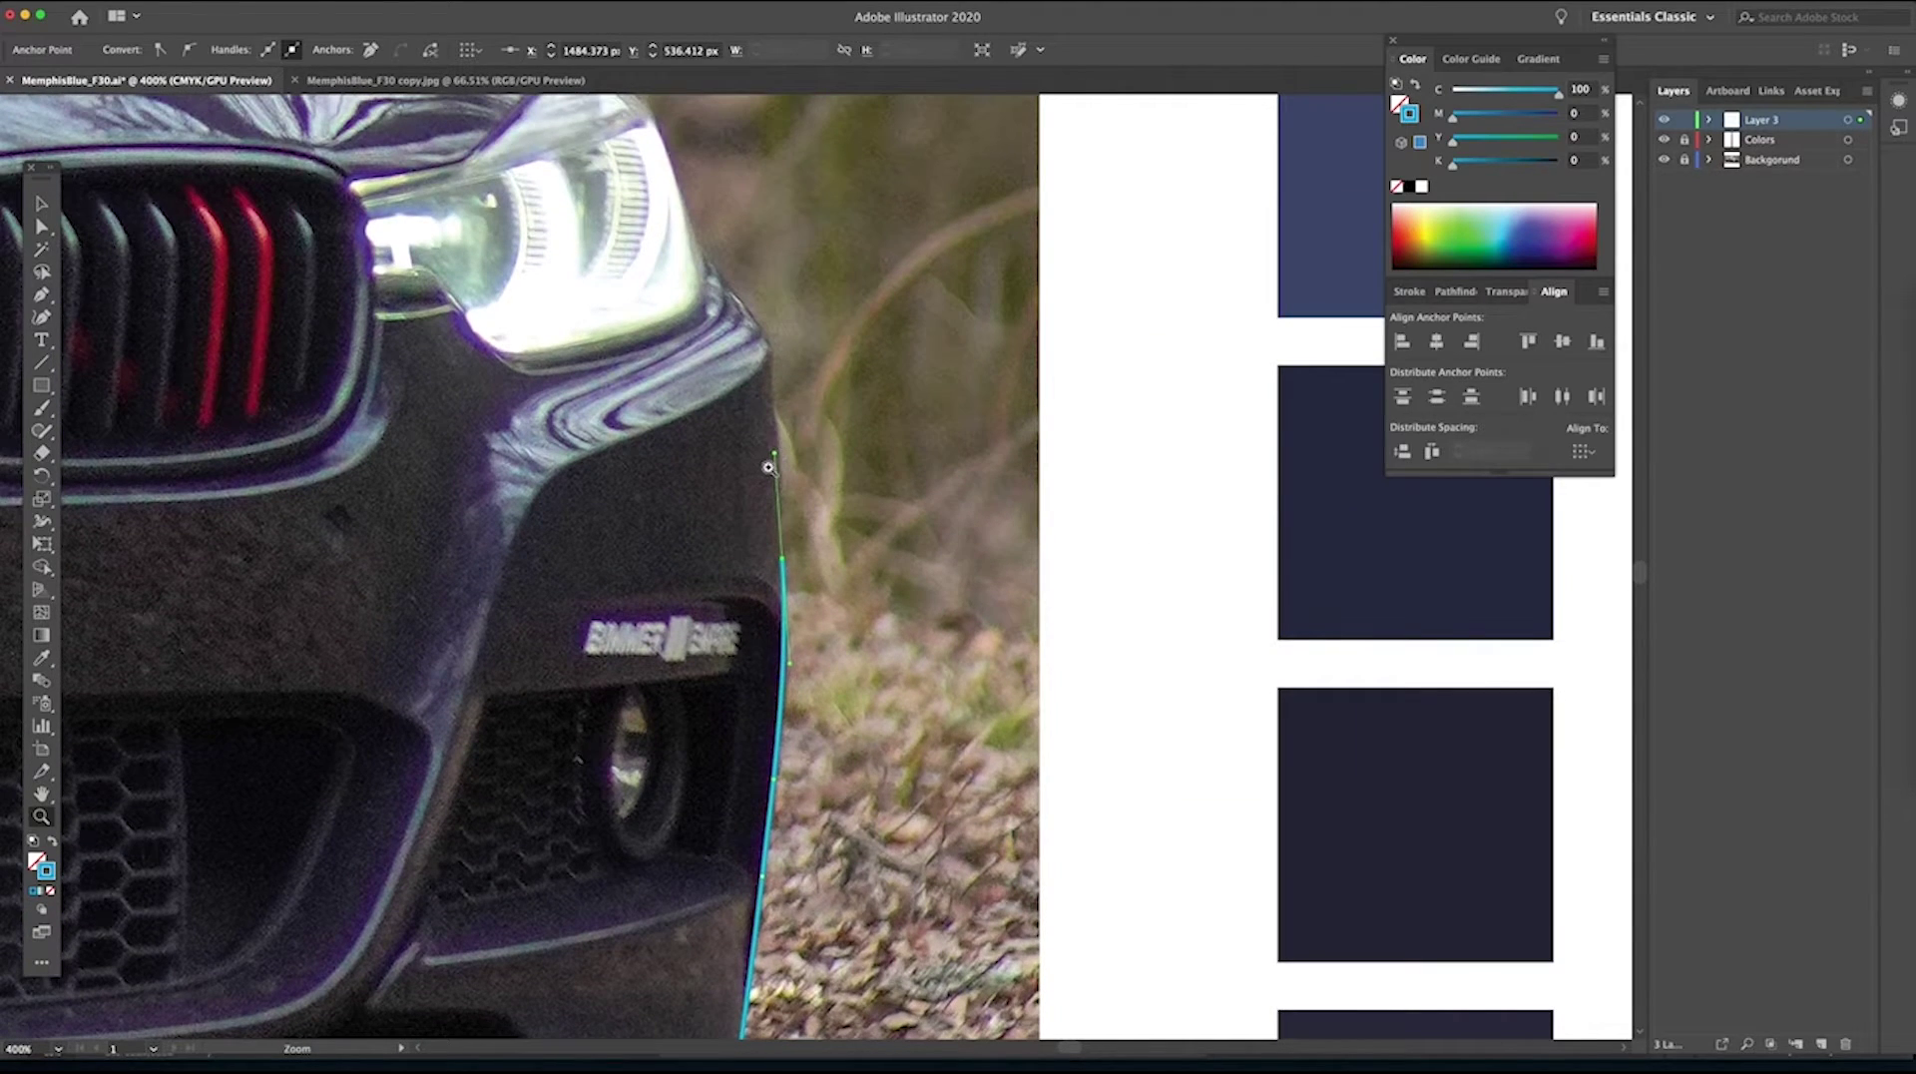
key(p)
key(v)
key(super+minus)
key(z)
key(p)
key(super+z)
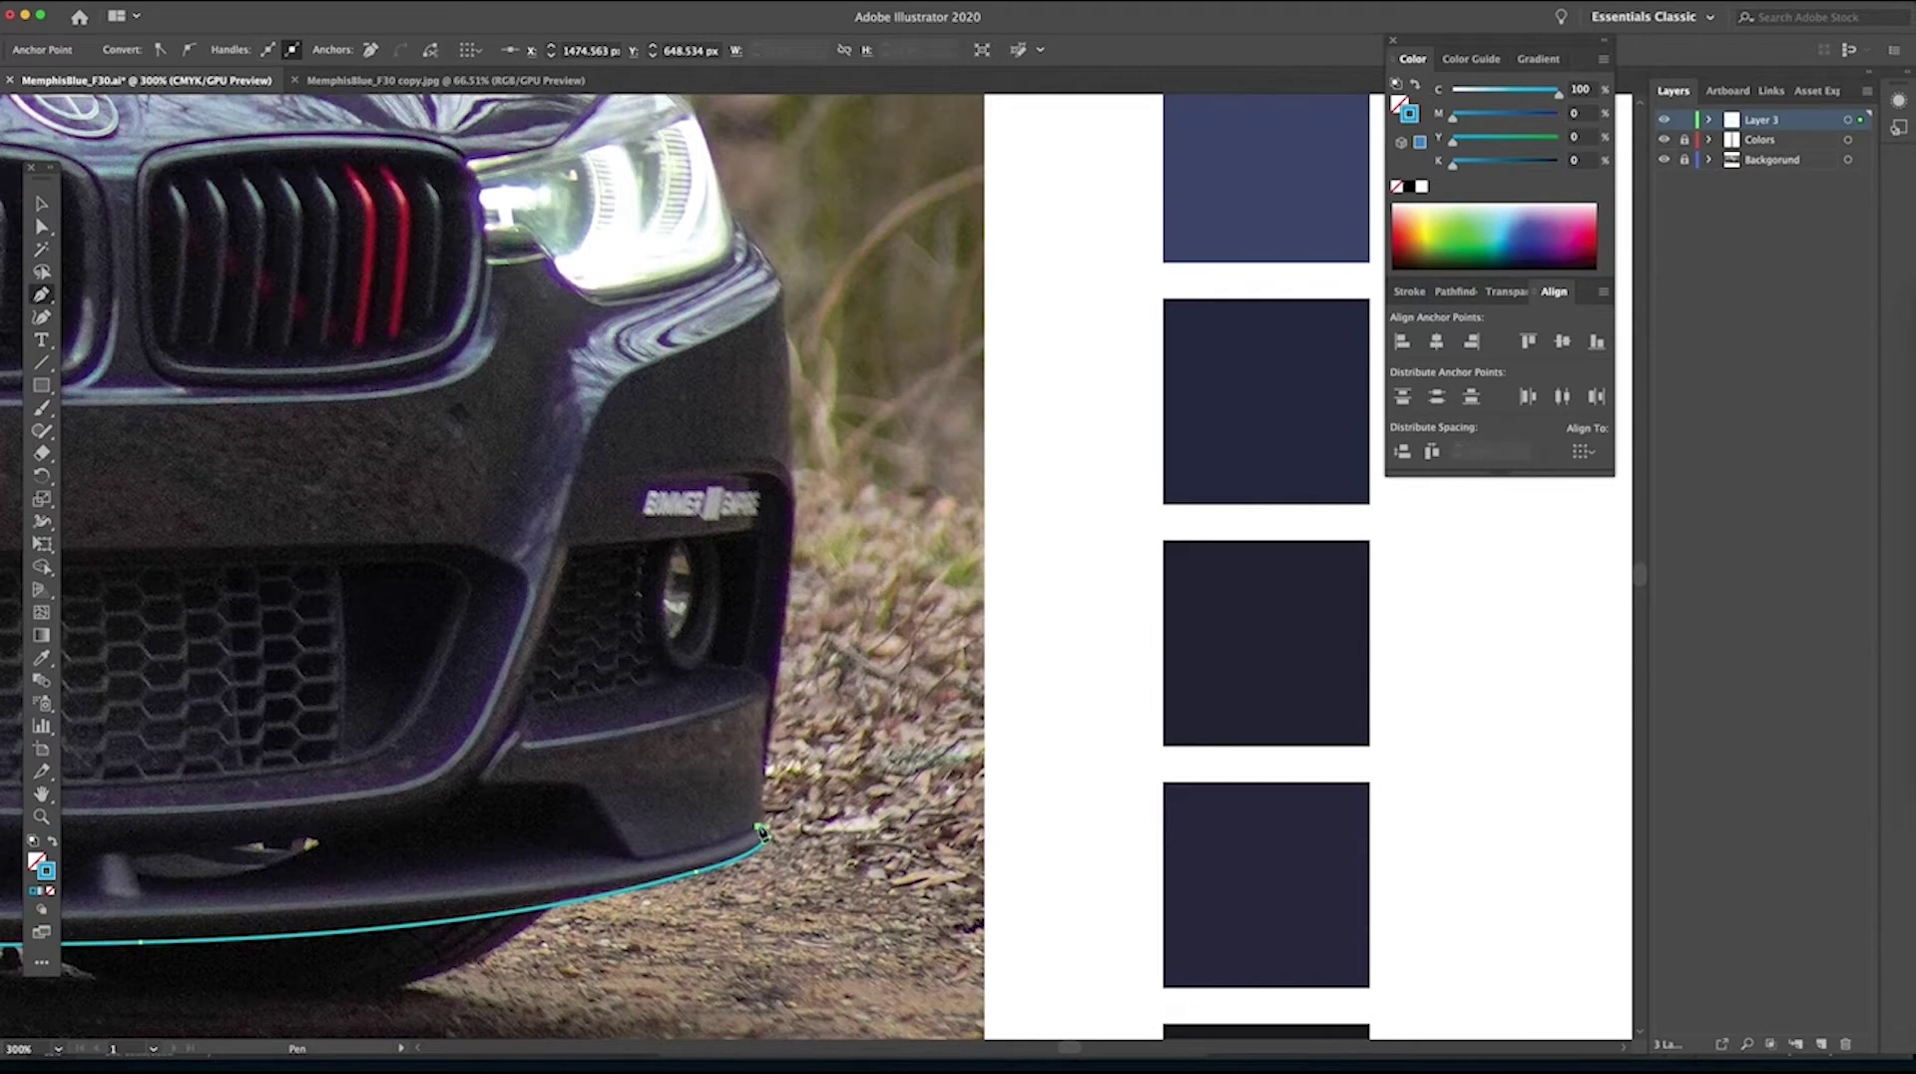
Trace the far side edge of the front bumper from the splitter corner up to just below the headlight.
click(761, 832)
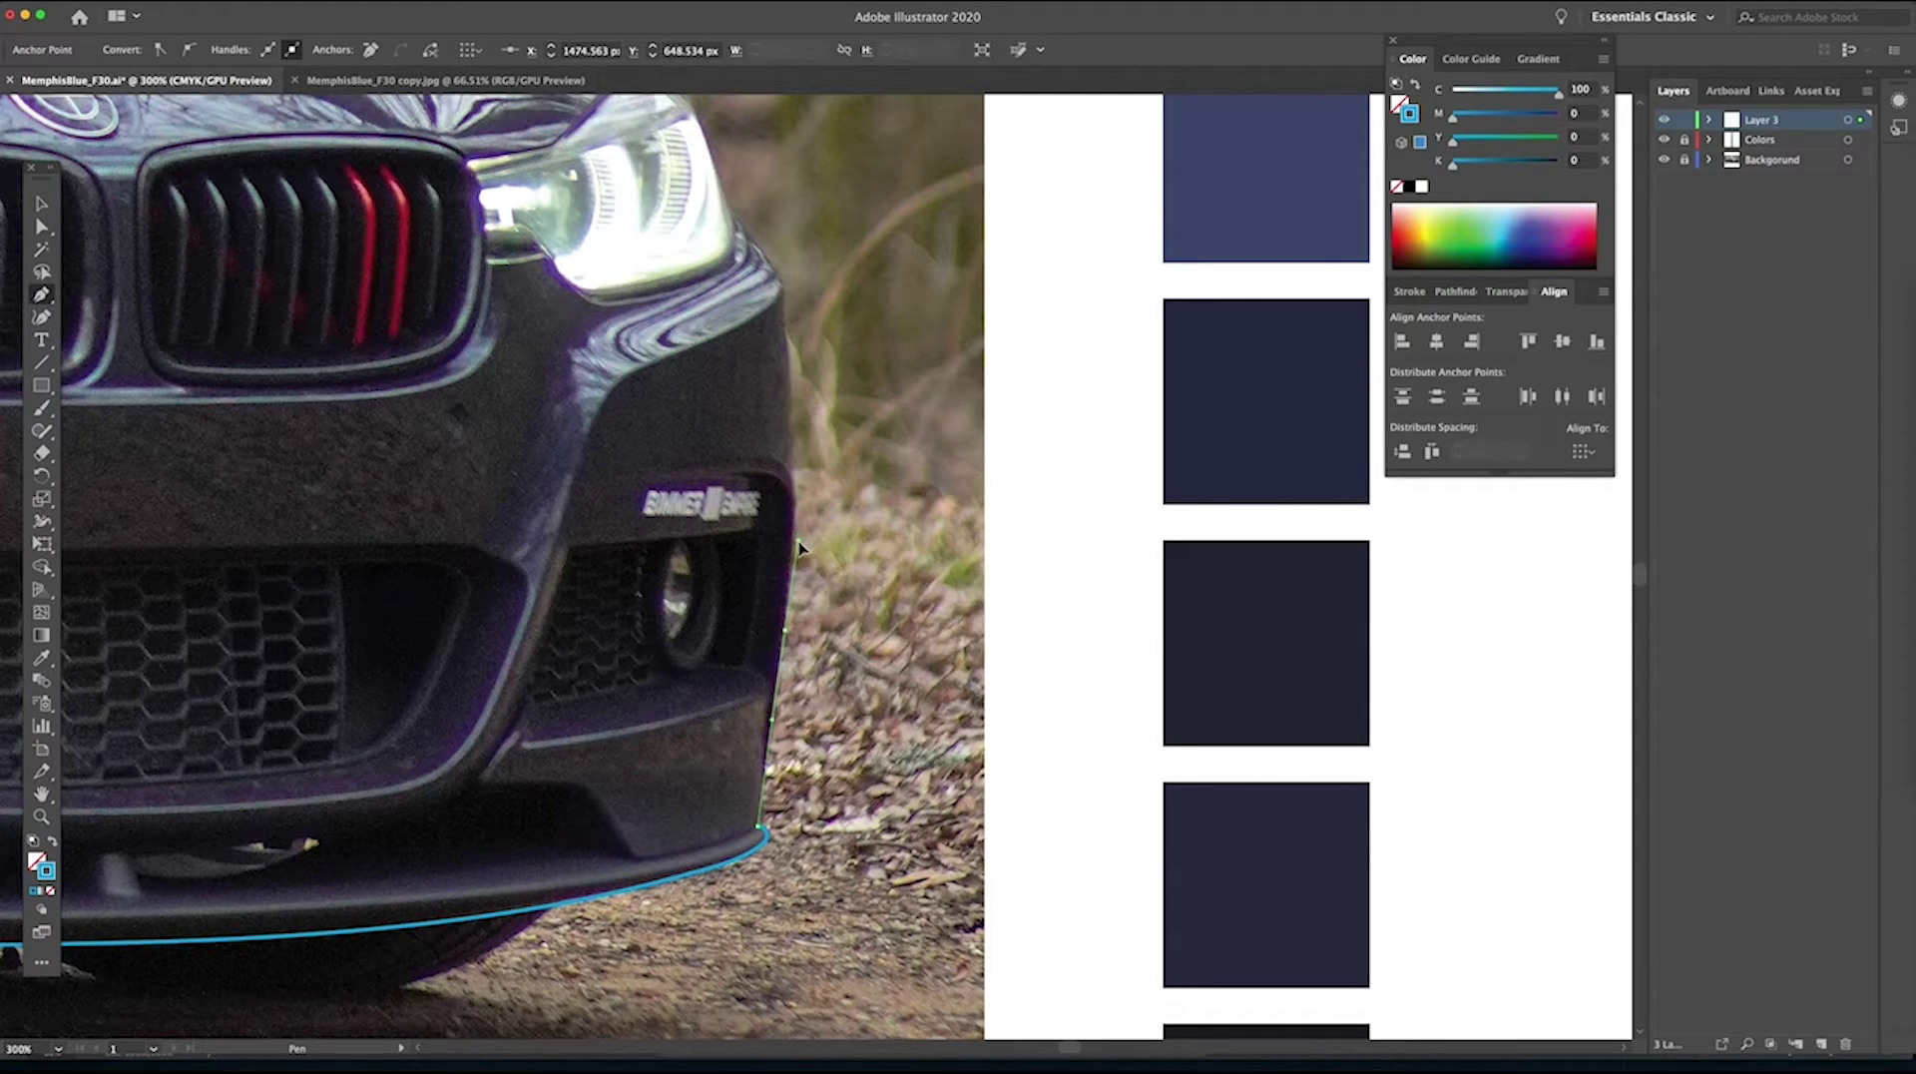
click(786, 639)
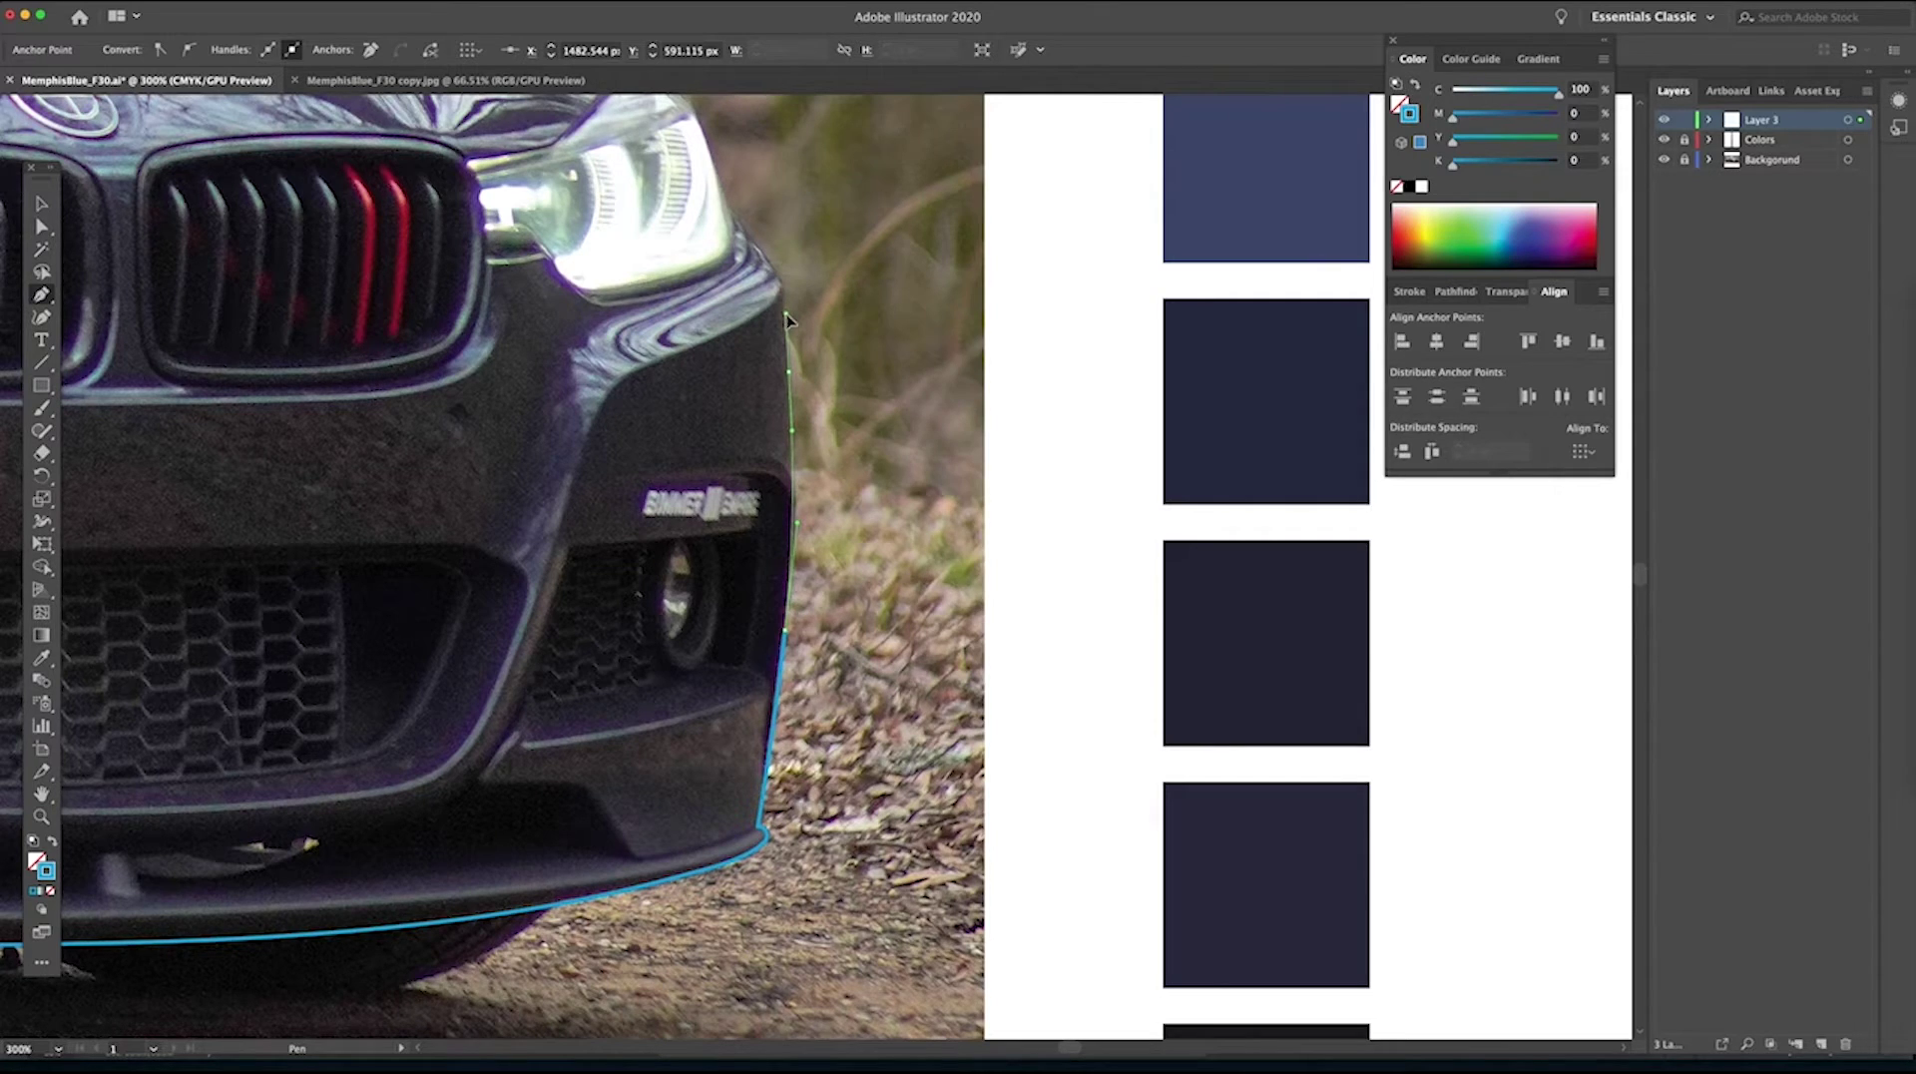
click(788, 371)
click(779, 278)
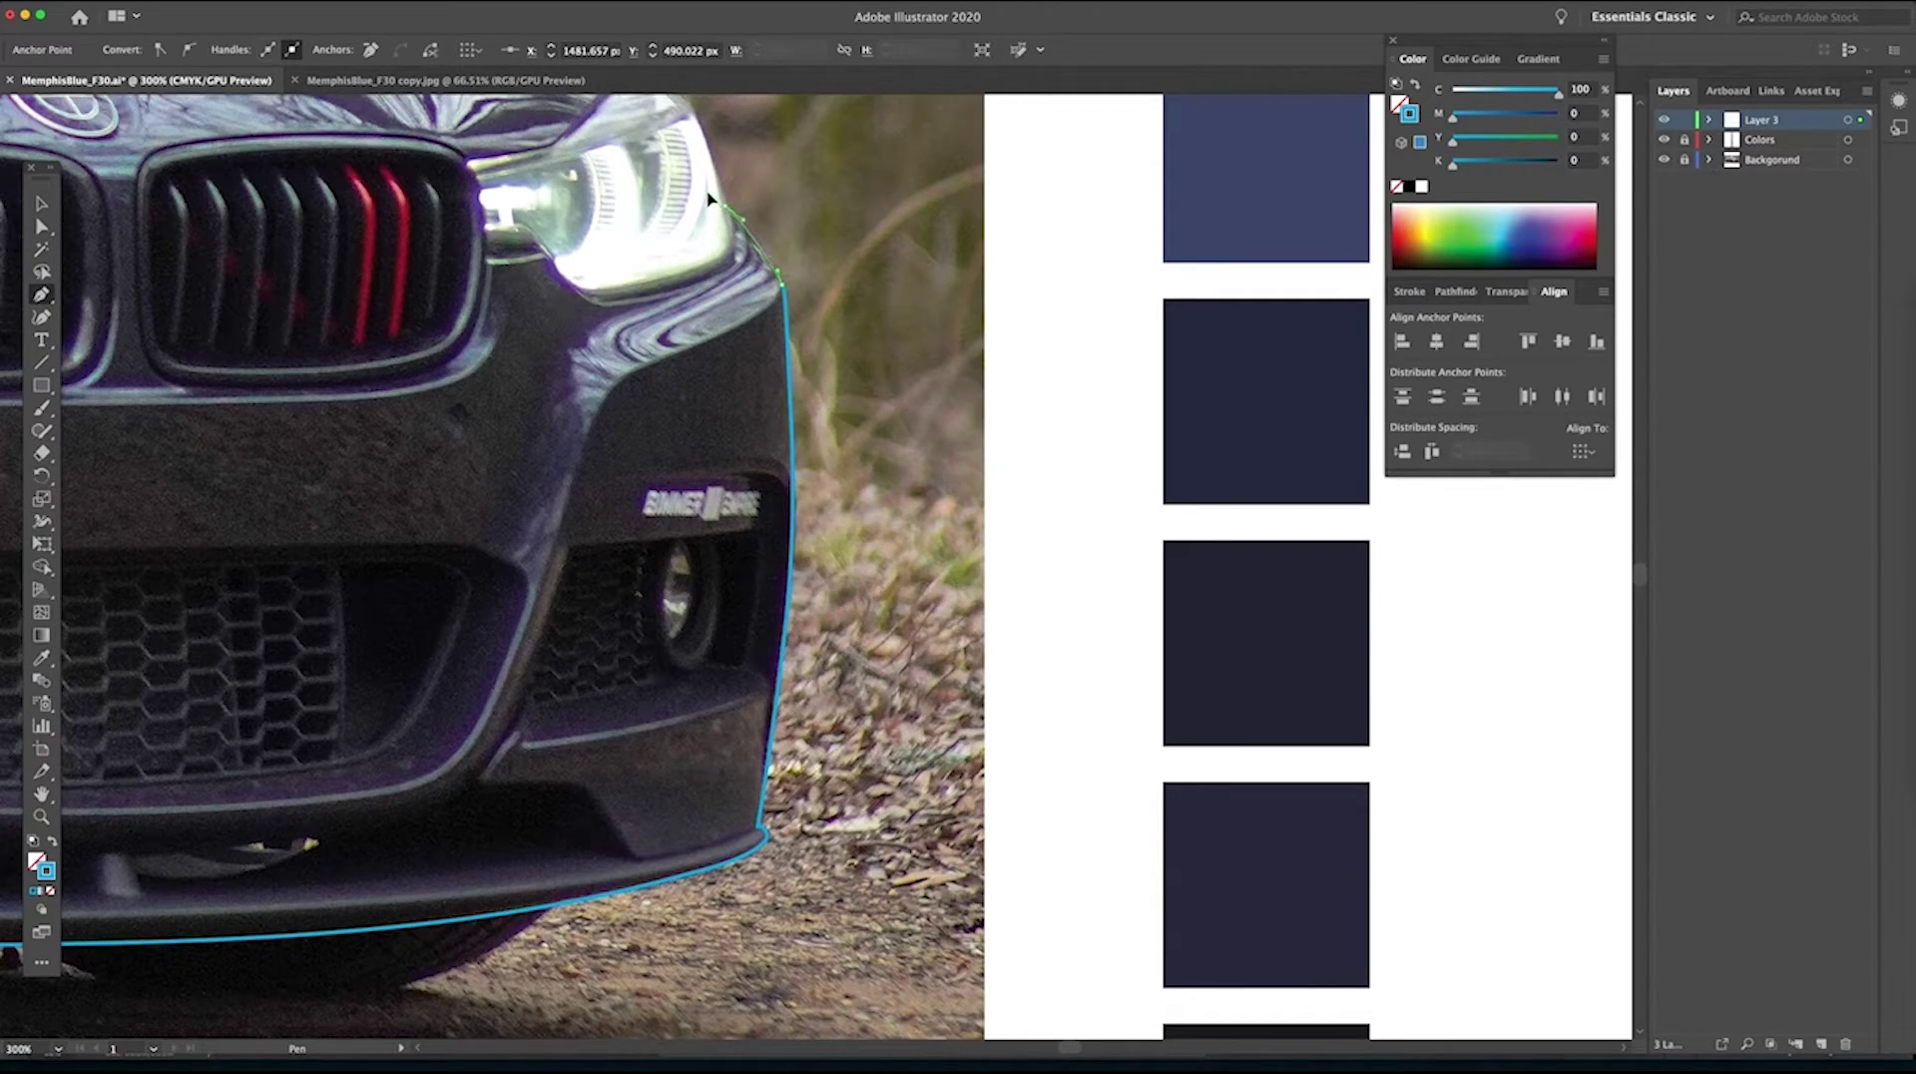
Continue the path along the outer edge of the far headlight to the front corner of the hood.
click(728, 211)
drag(726, 207, 995, 575)
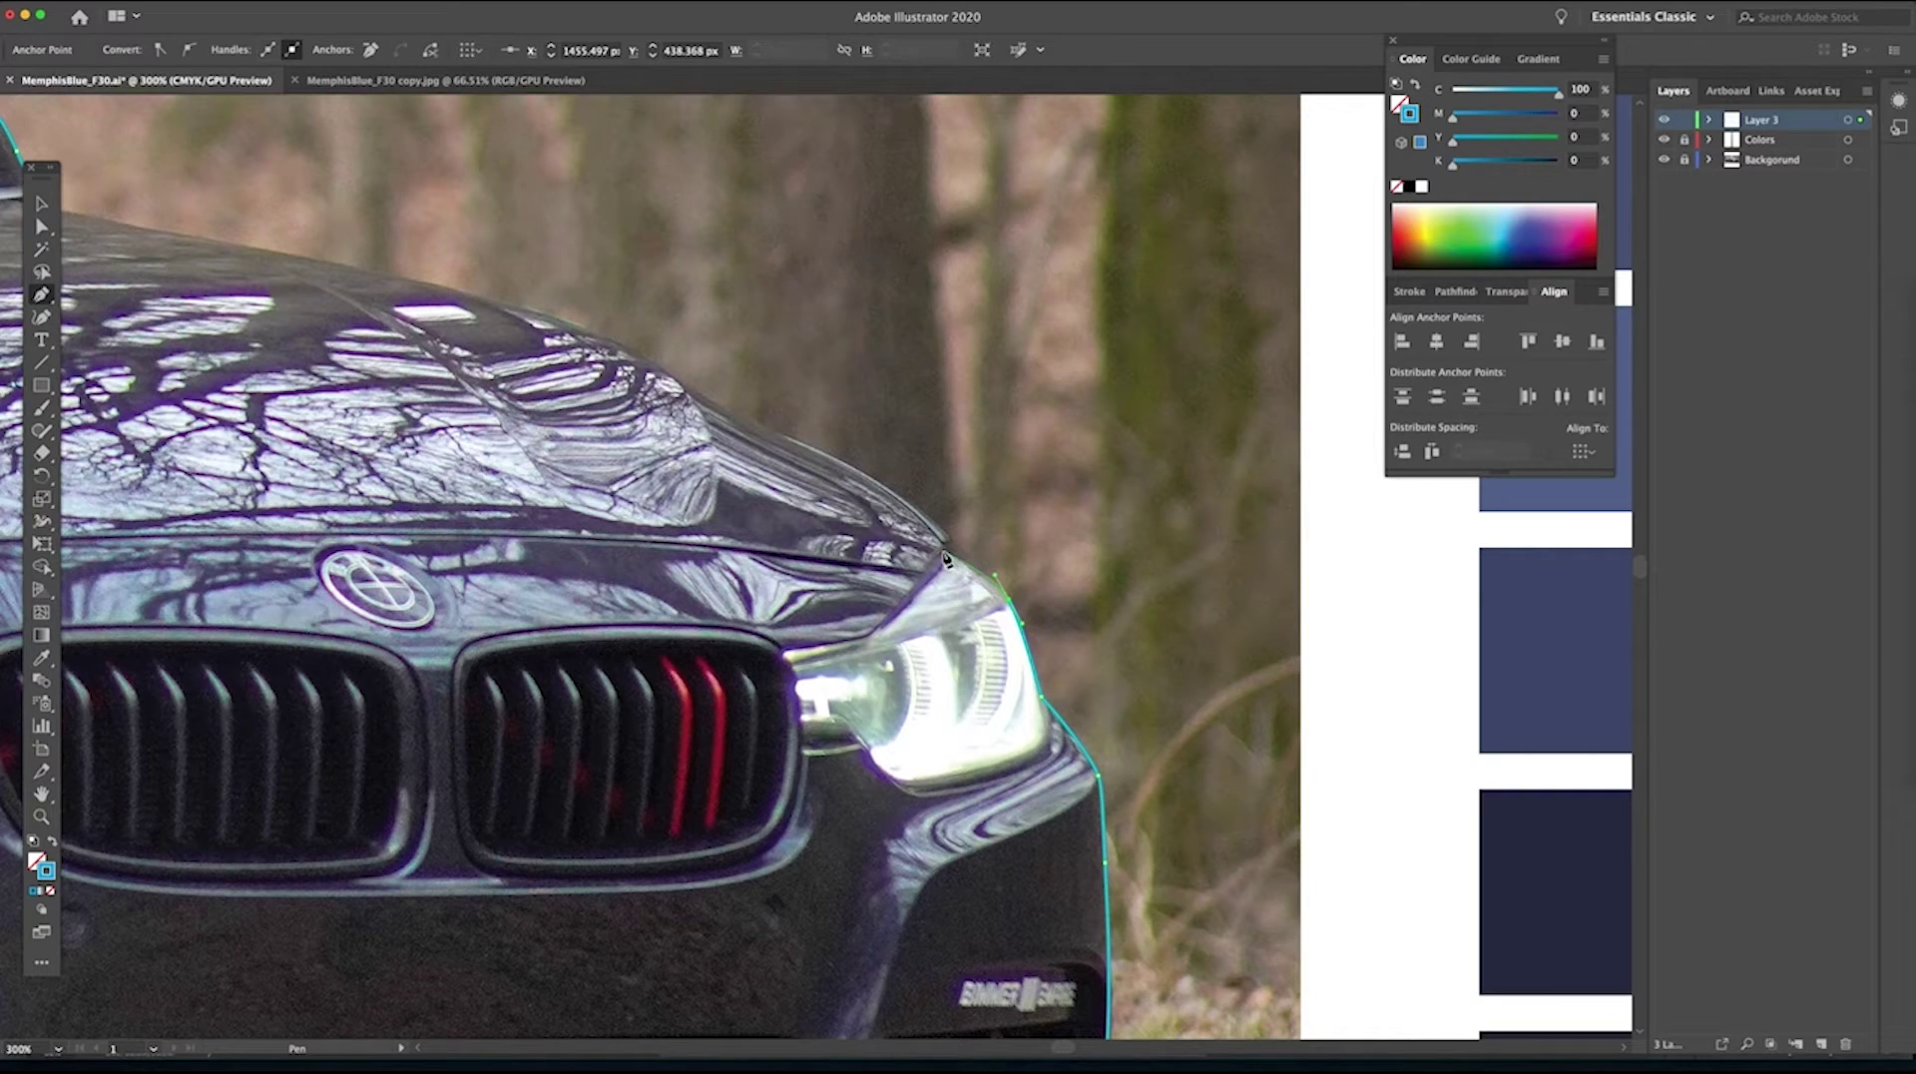
click(942, 551)
Trace the hood's far edge from its front corner back to the base of the far side mirror and close the contour at its starting anchor.
drag(825, 495, 1079, 736)
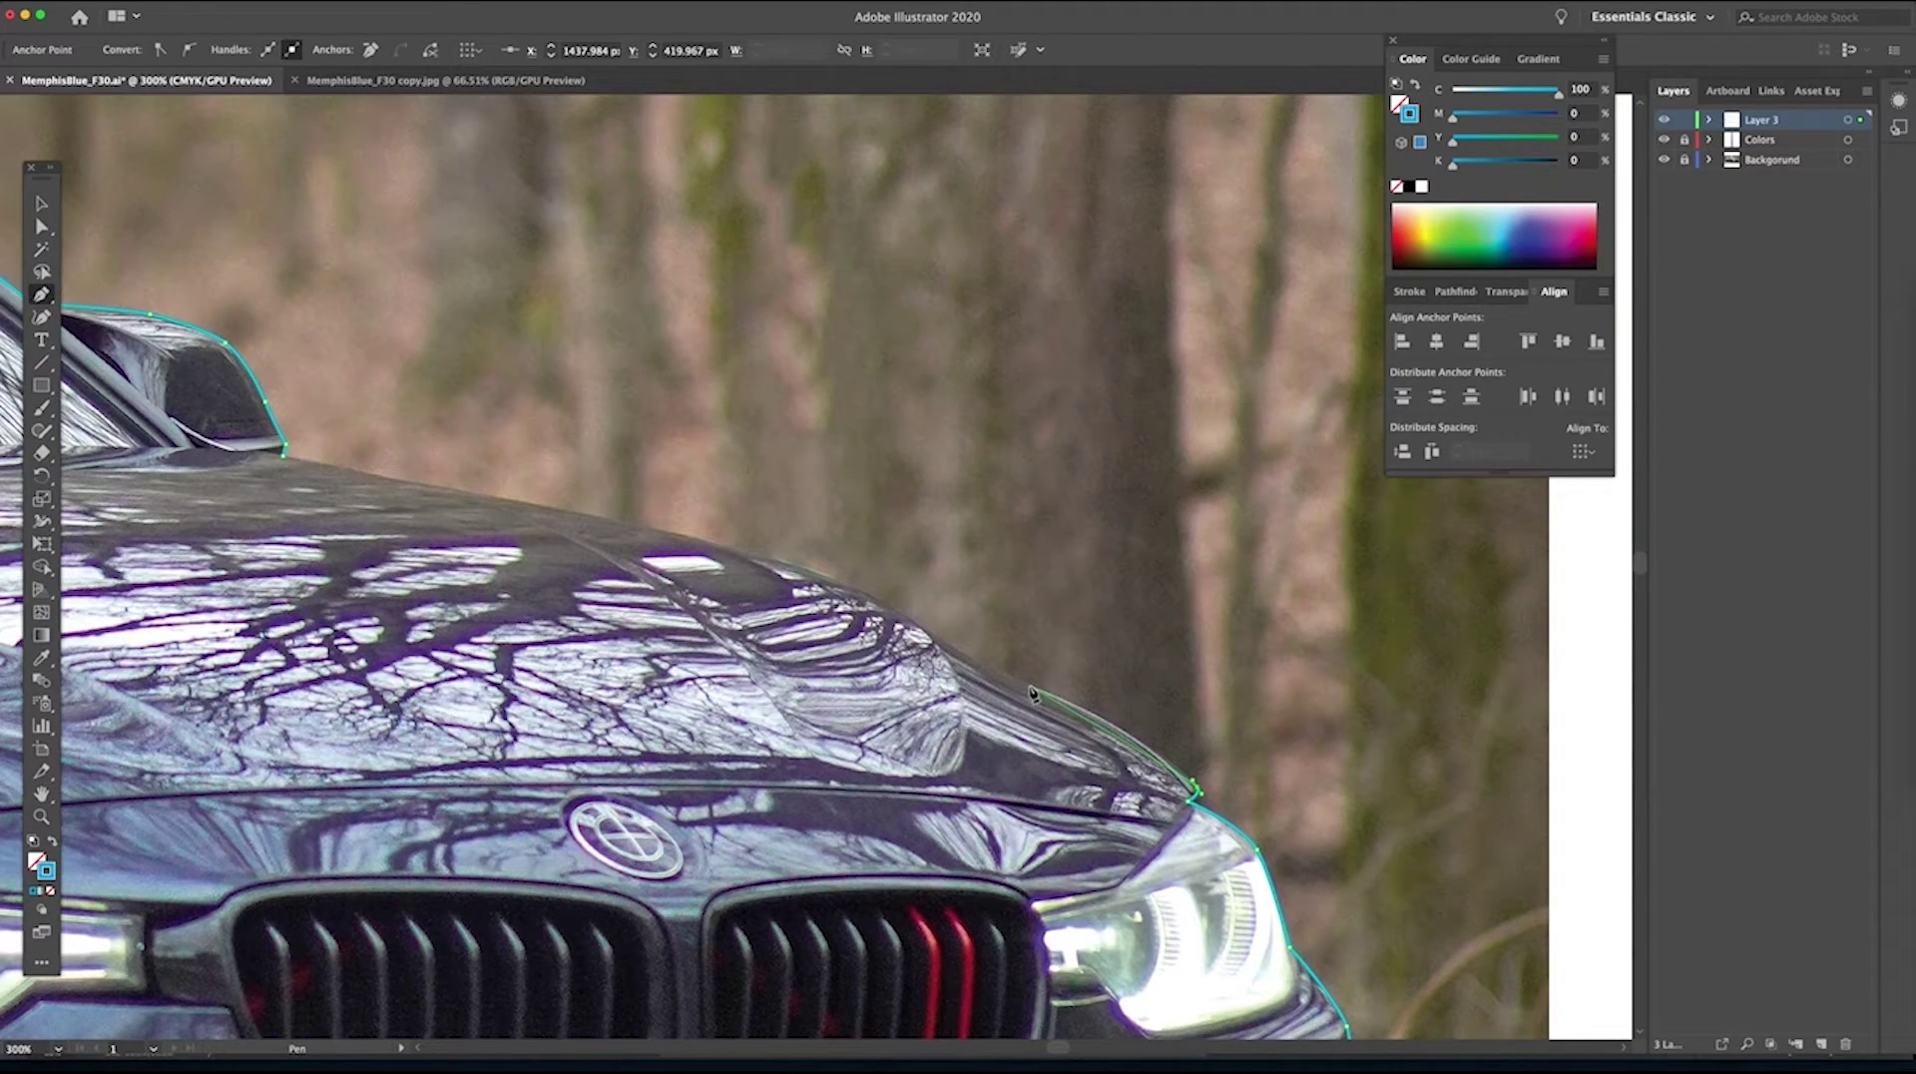
click(987, 666)
click(933, 637)
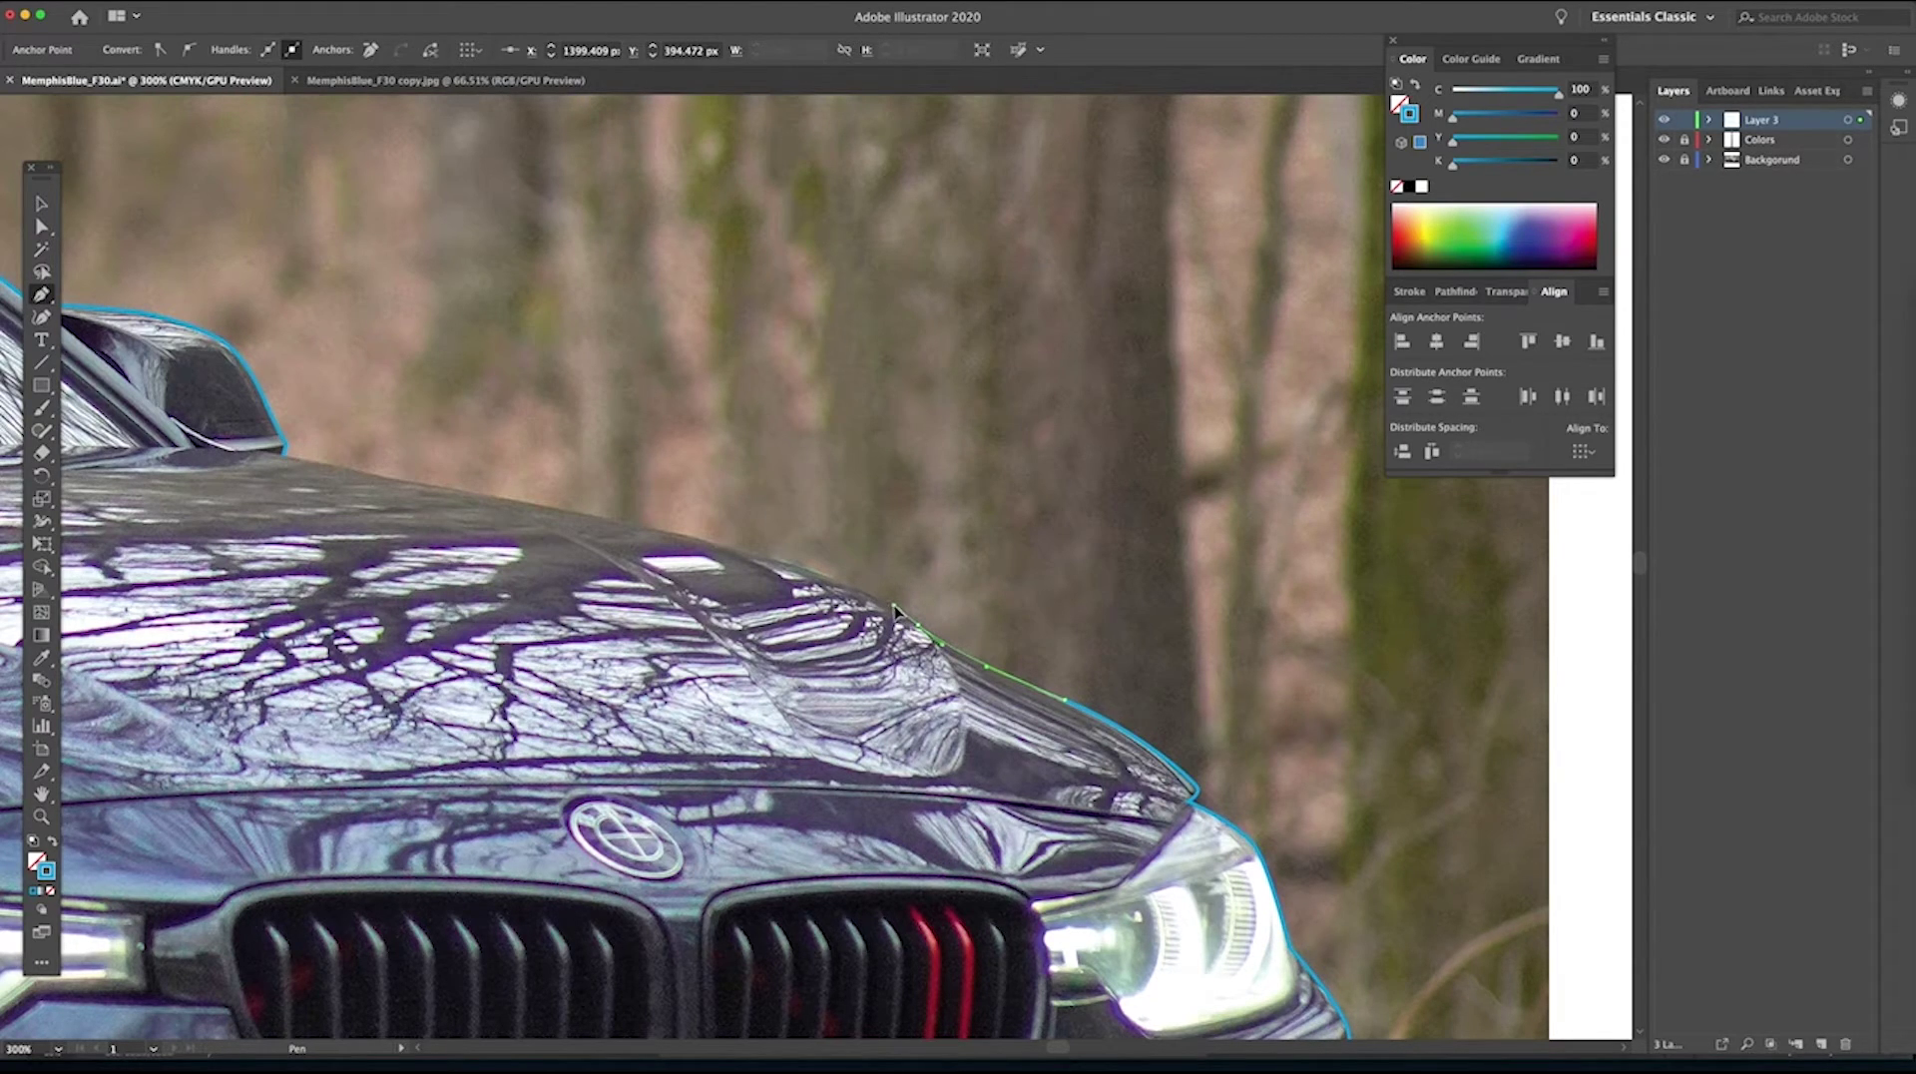
drag(893, 605, 890, 604)
click(765, 557)
drag(599, 524, 1215, 625)
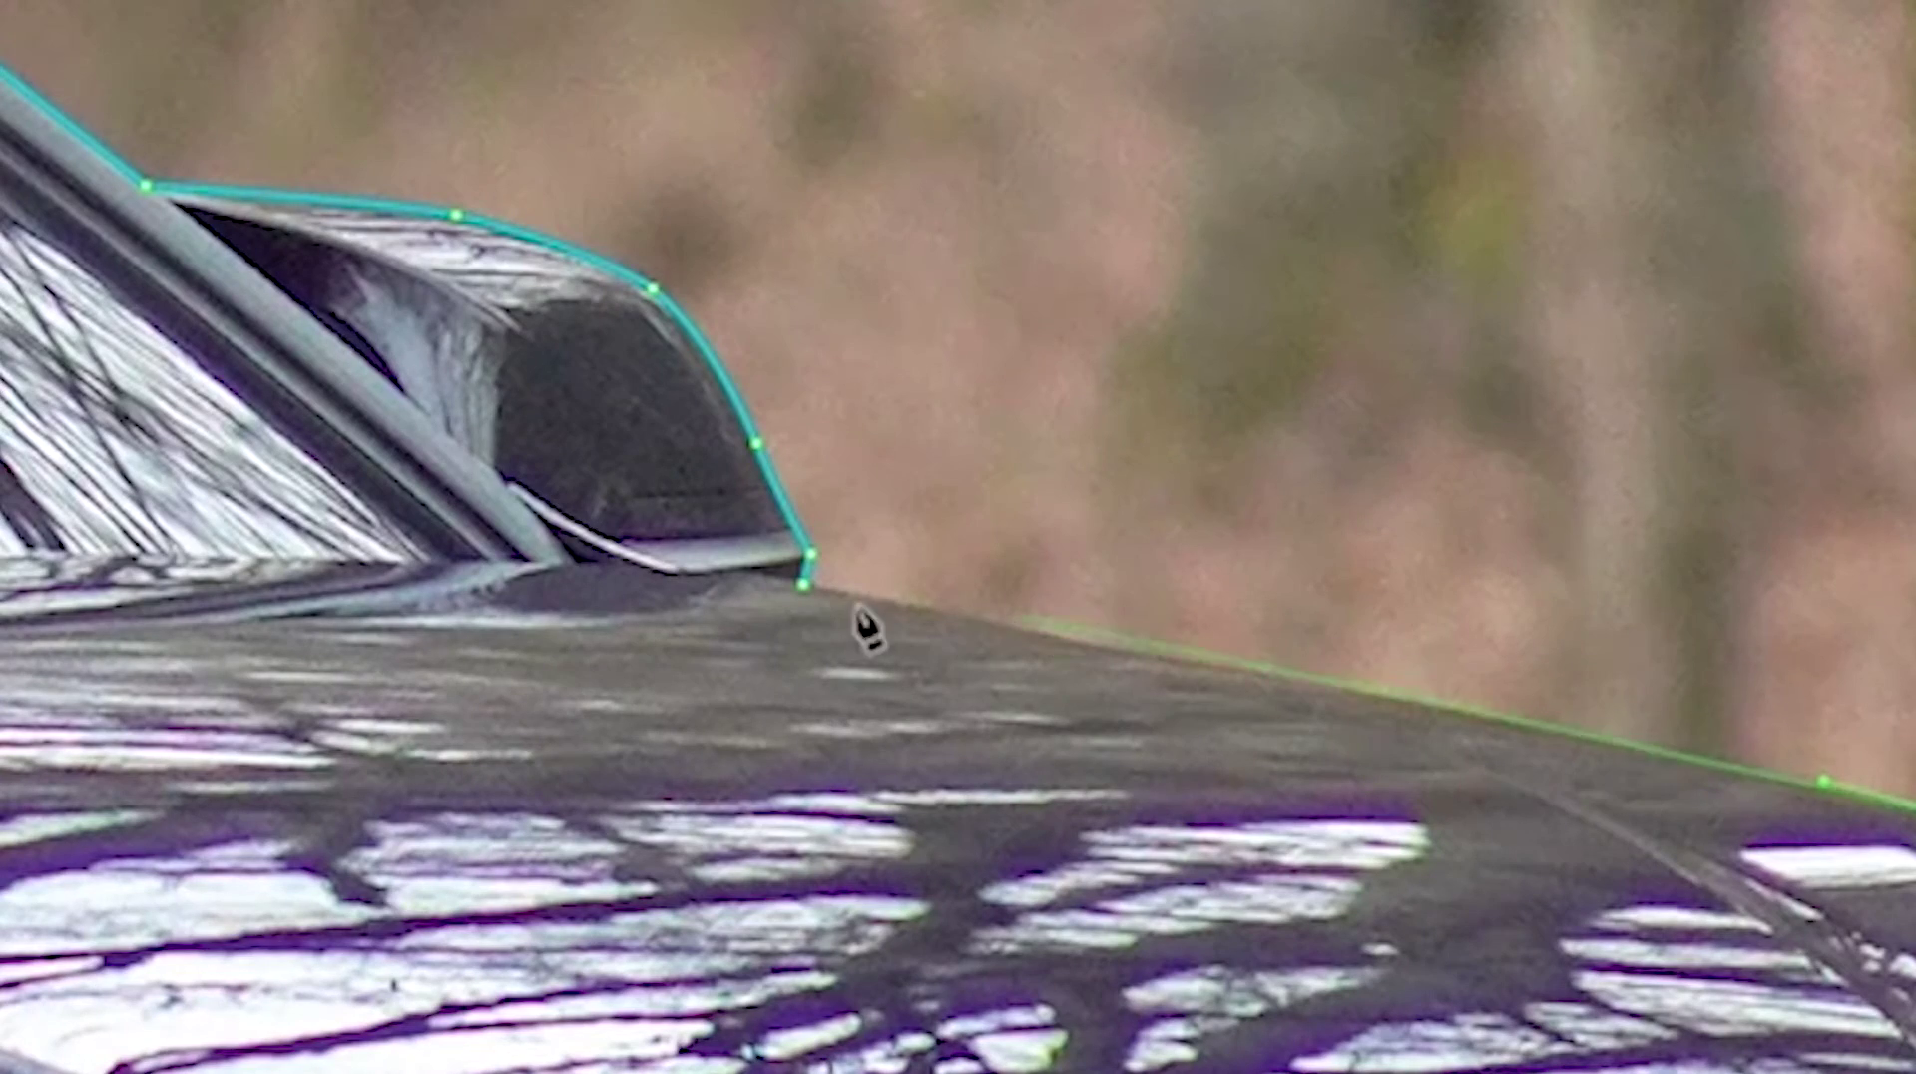
click(804, 584)
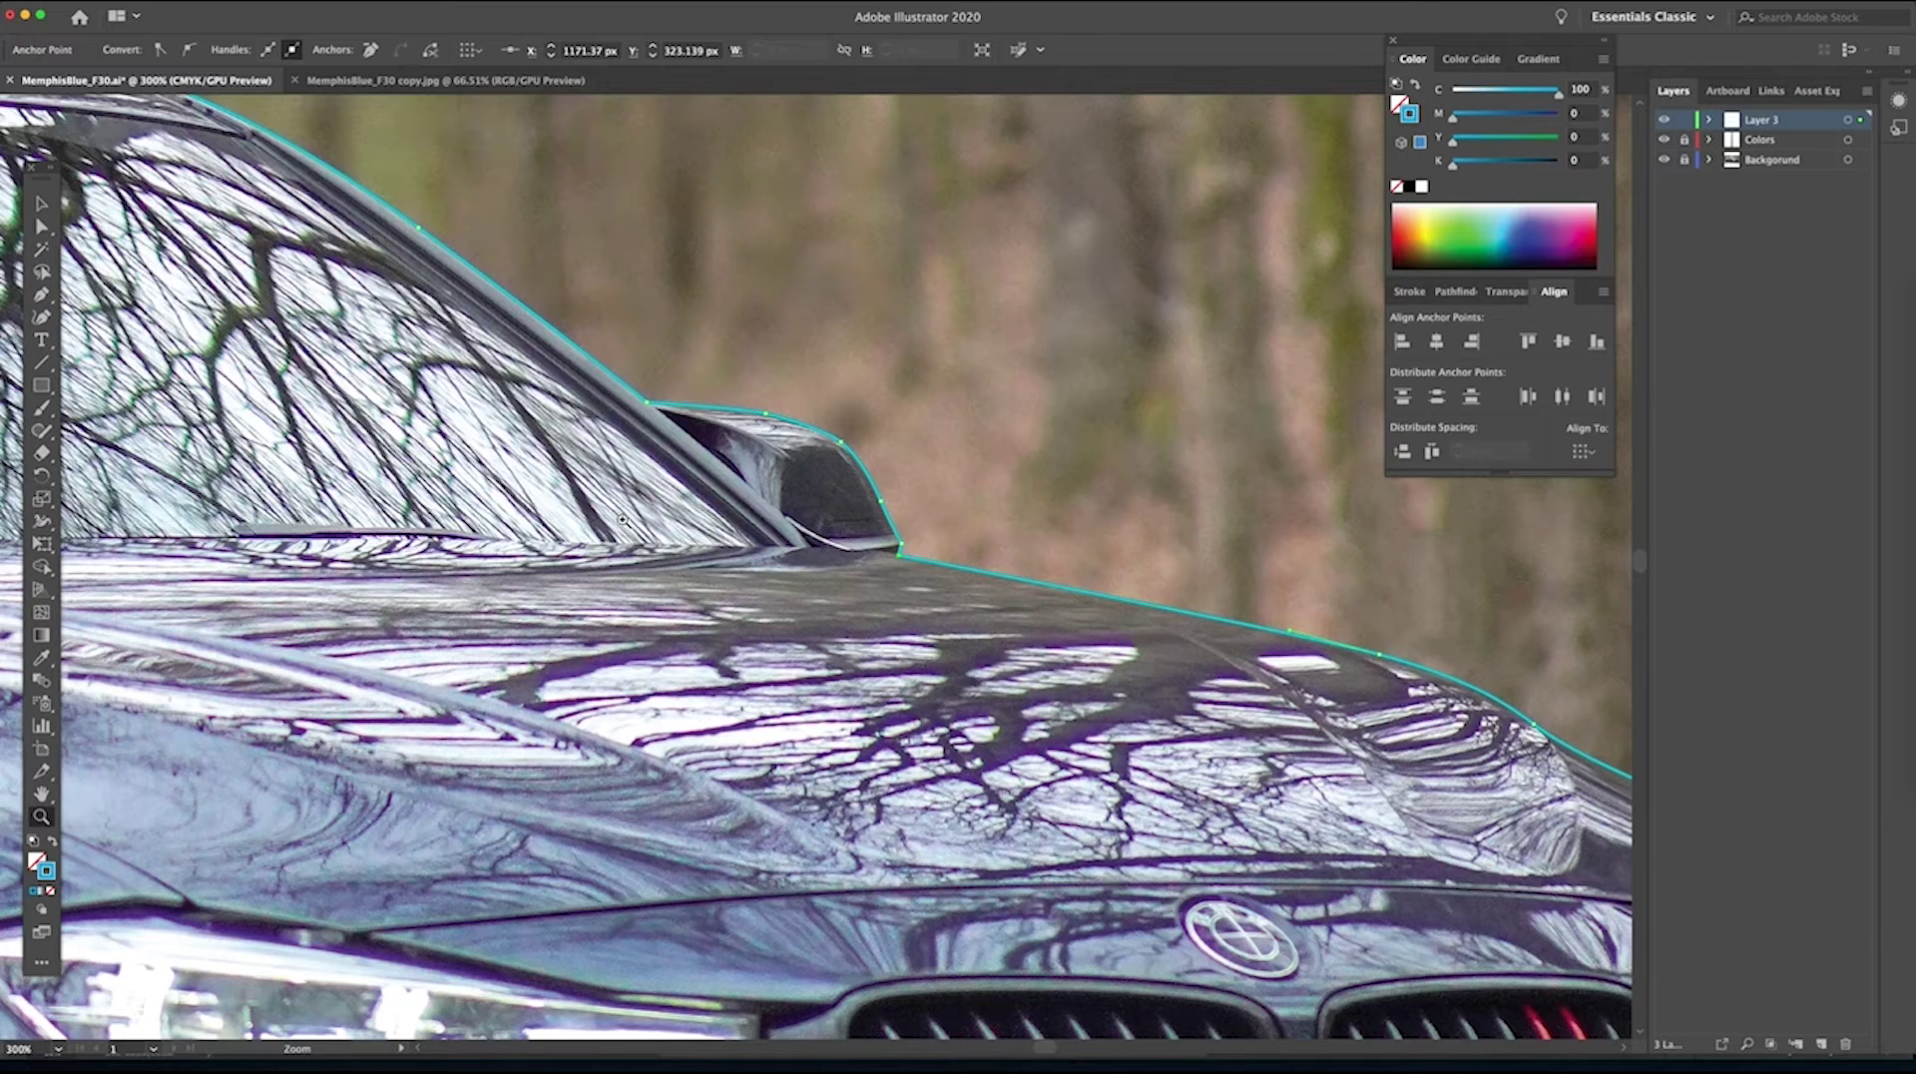
Hide the photo layer to inspect the full car outline on its own, deselect the path, and show the photo again.
key(super+0)
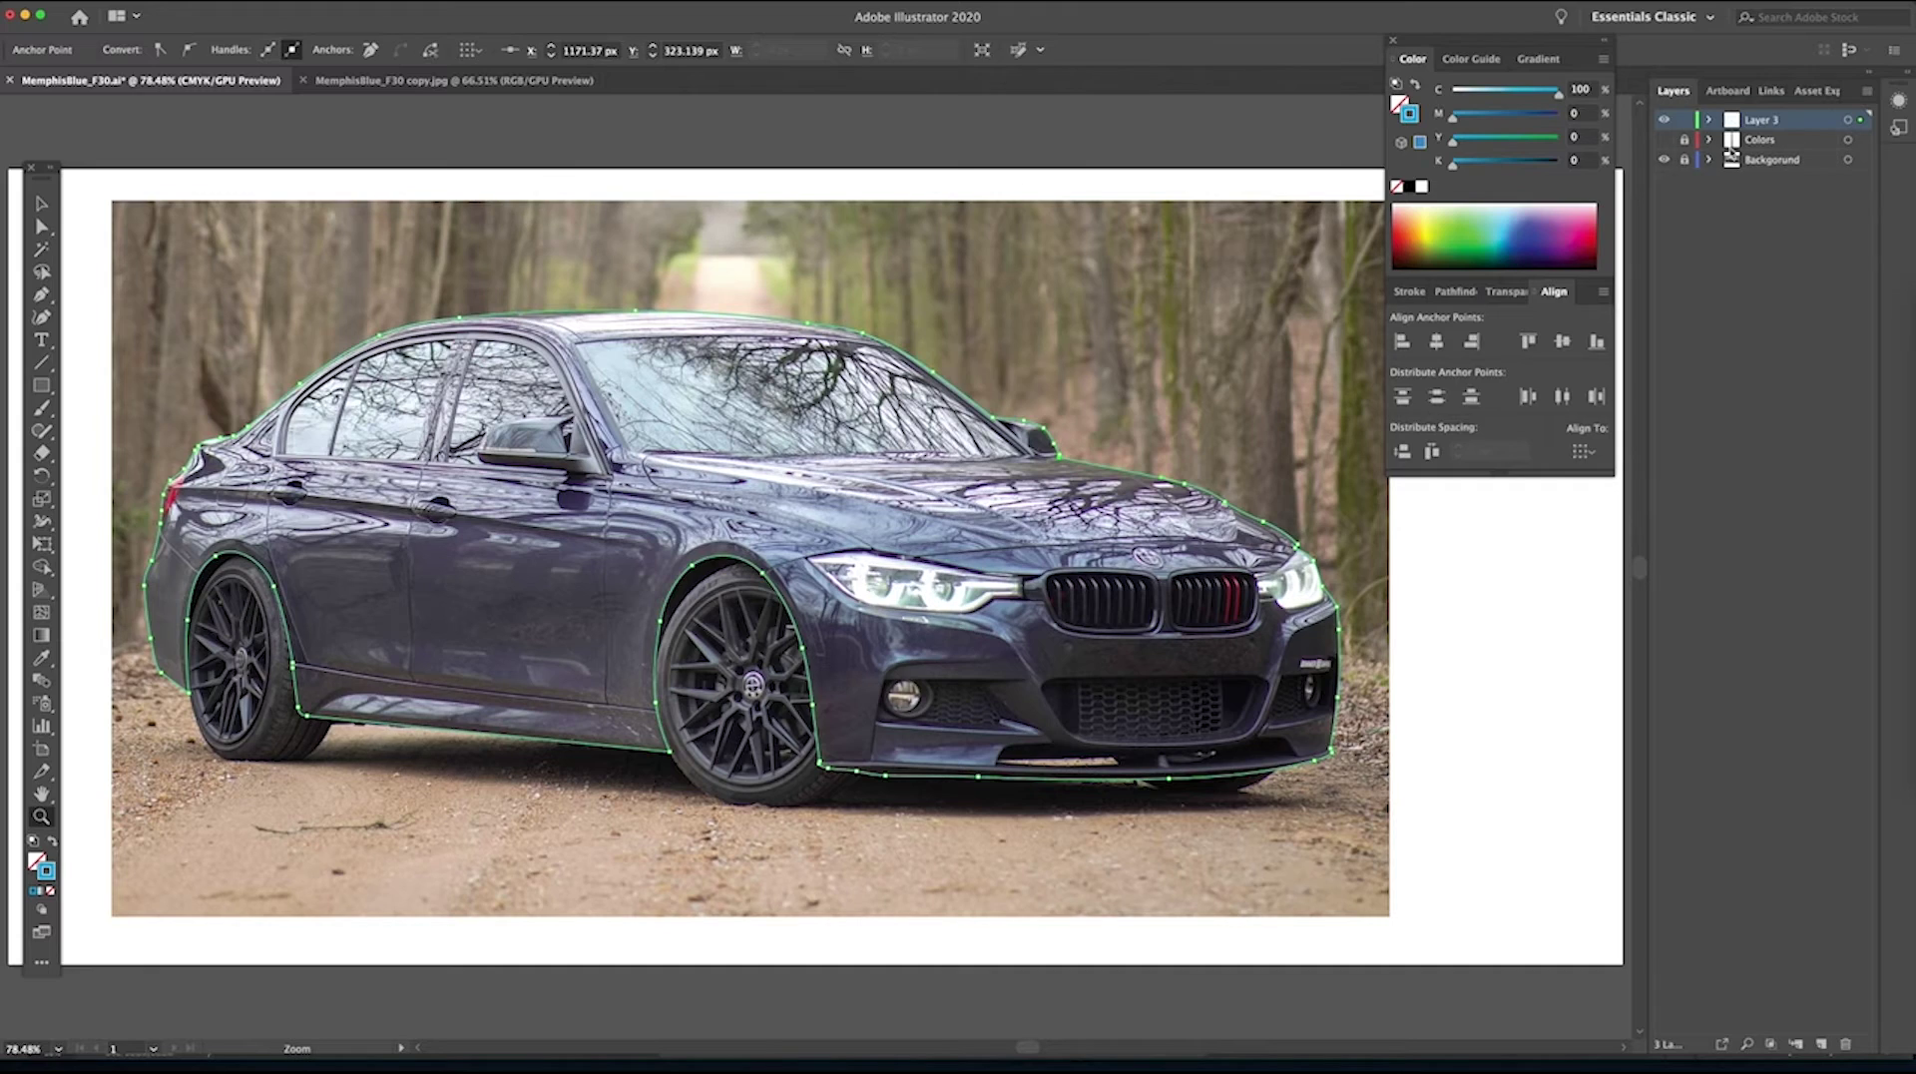
drag(1509, 47, 1530, 44)
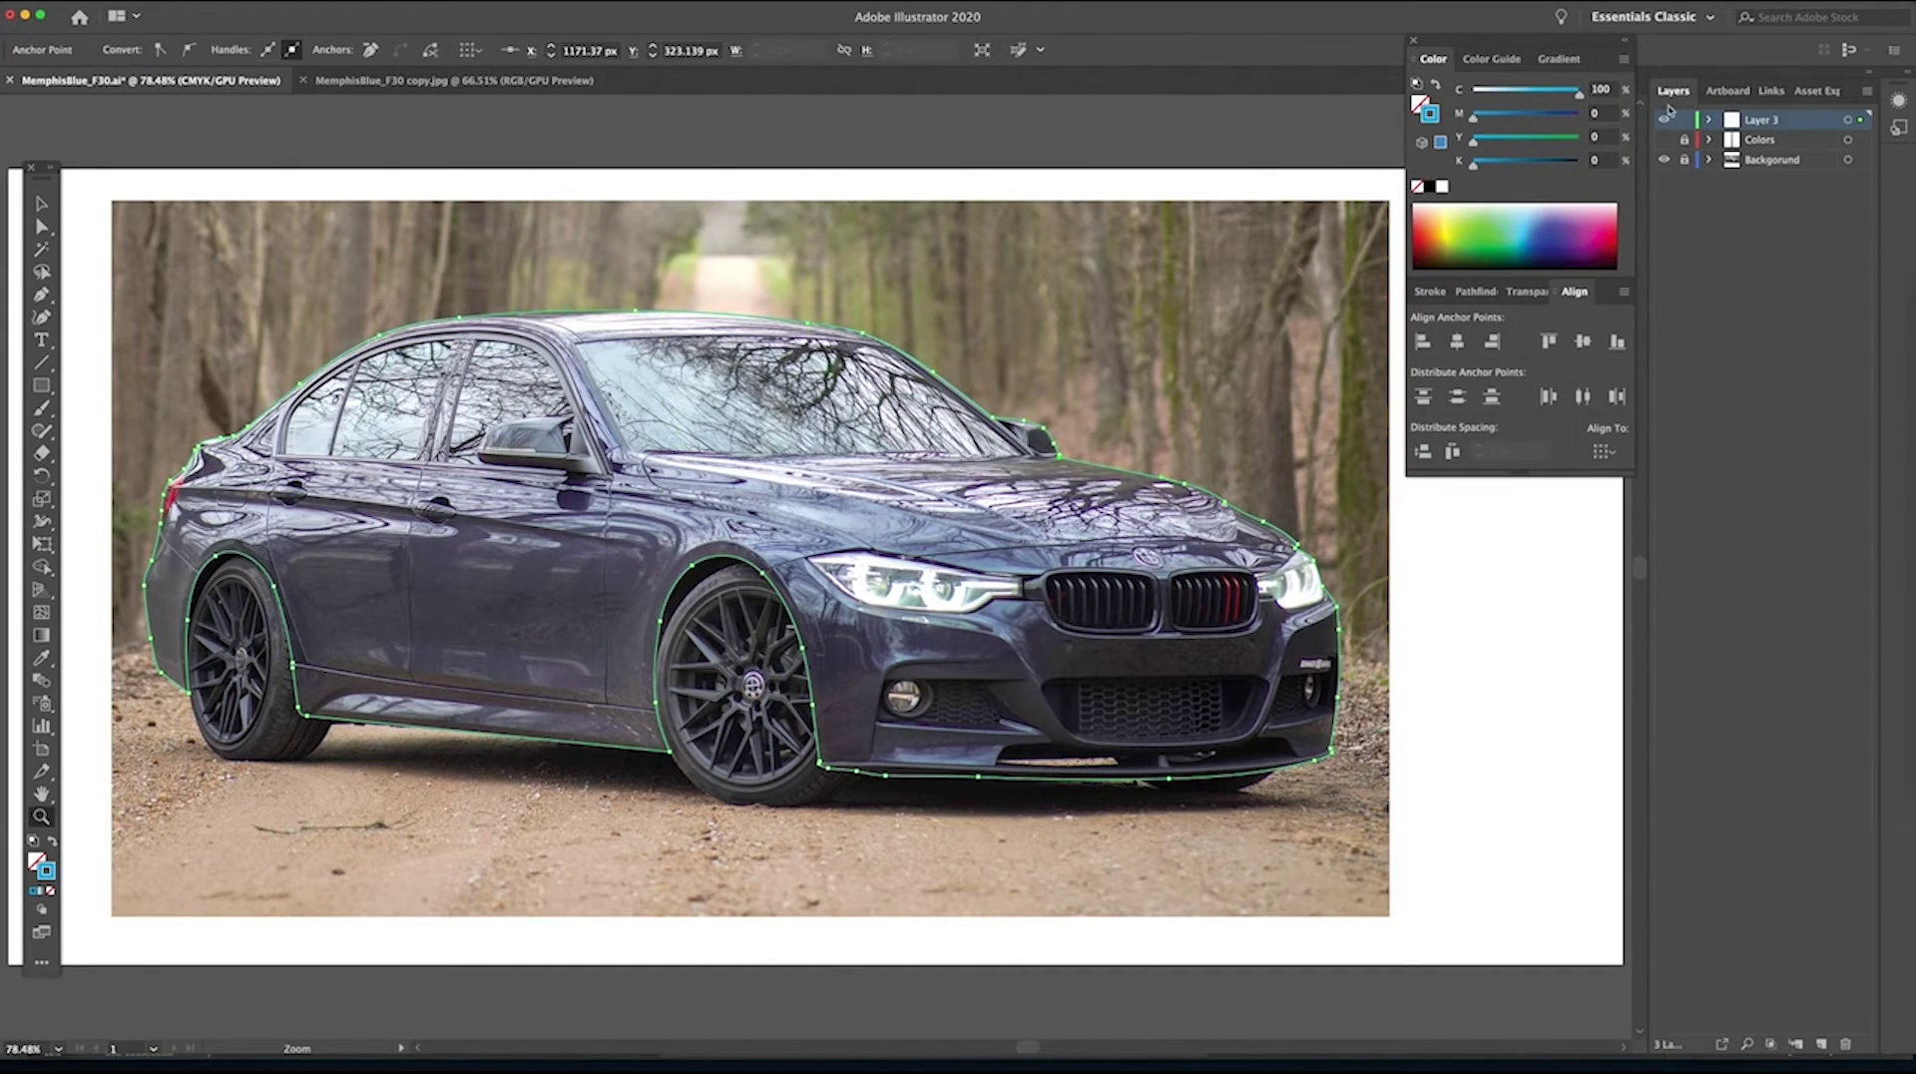
click(1663, 161)
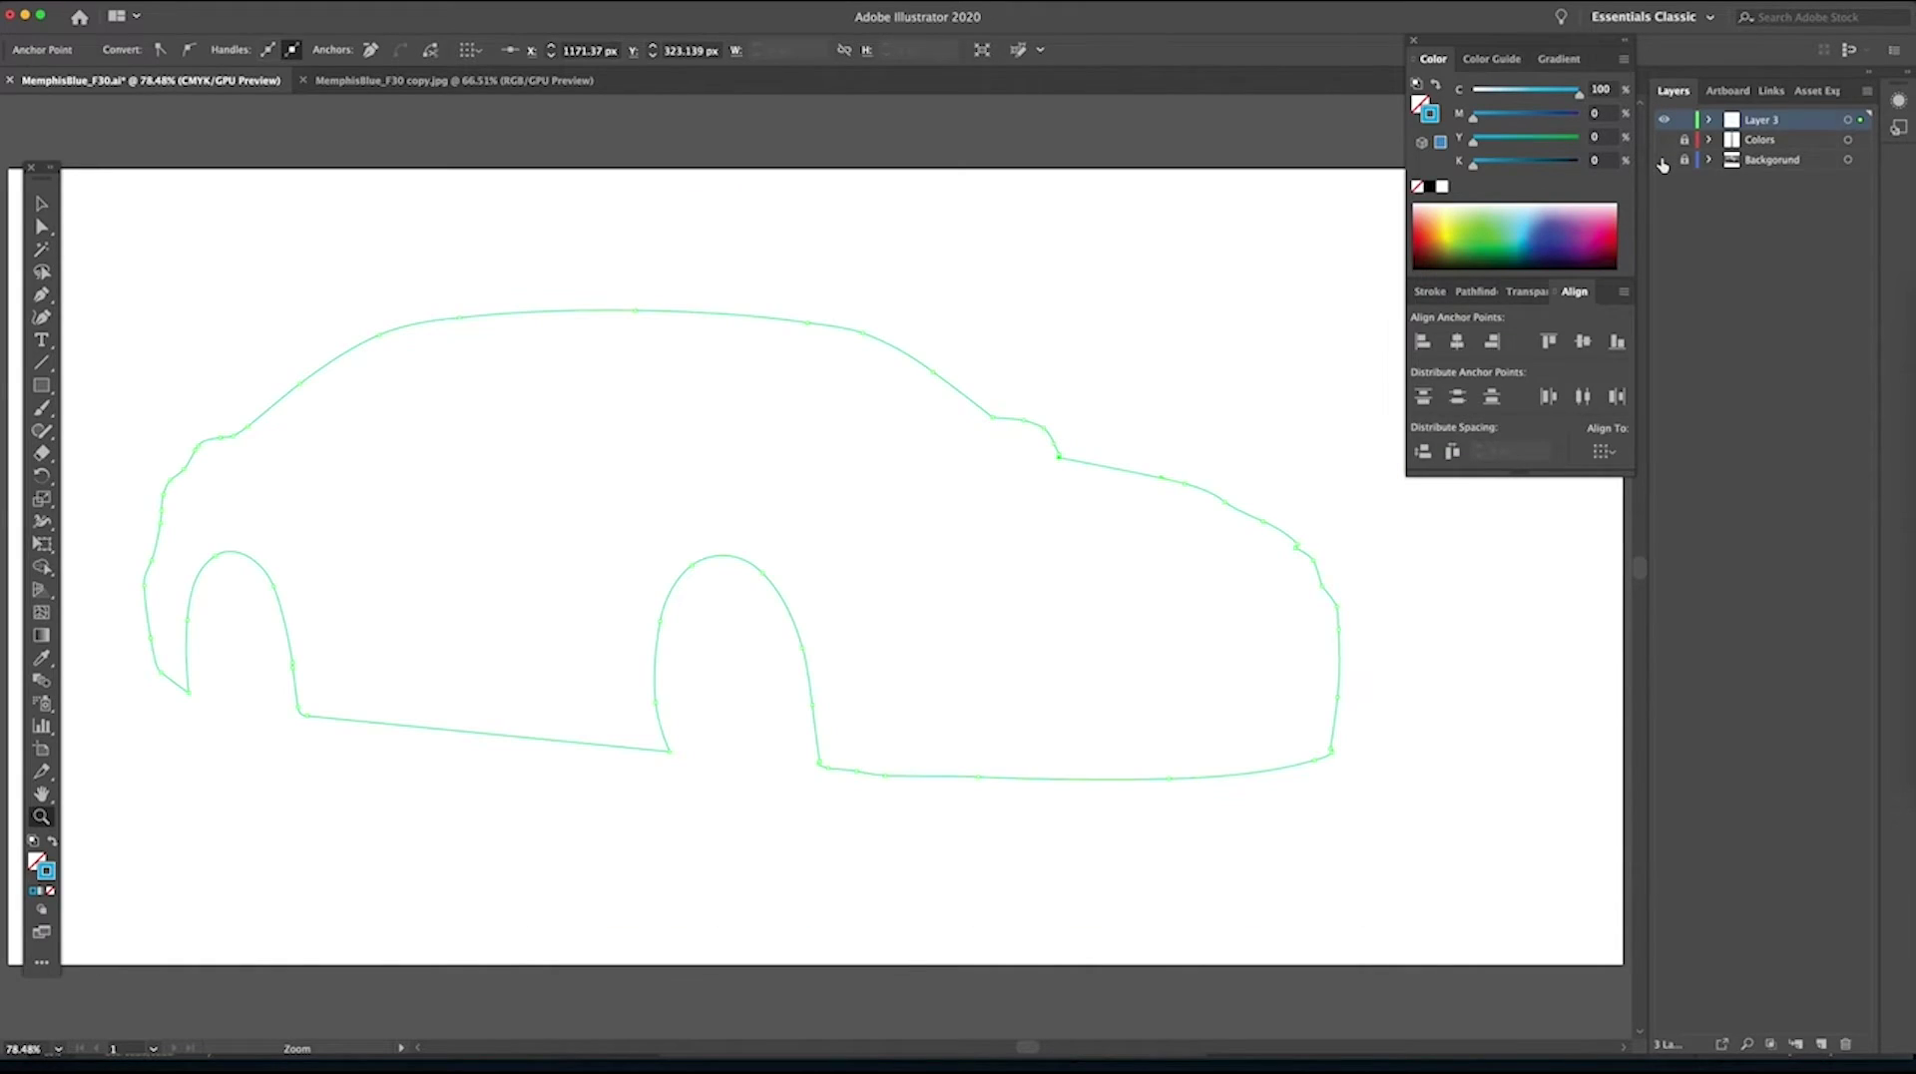
key(v)
click(1082, 204)
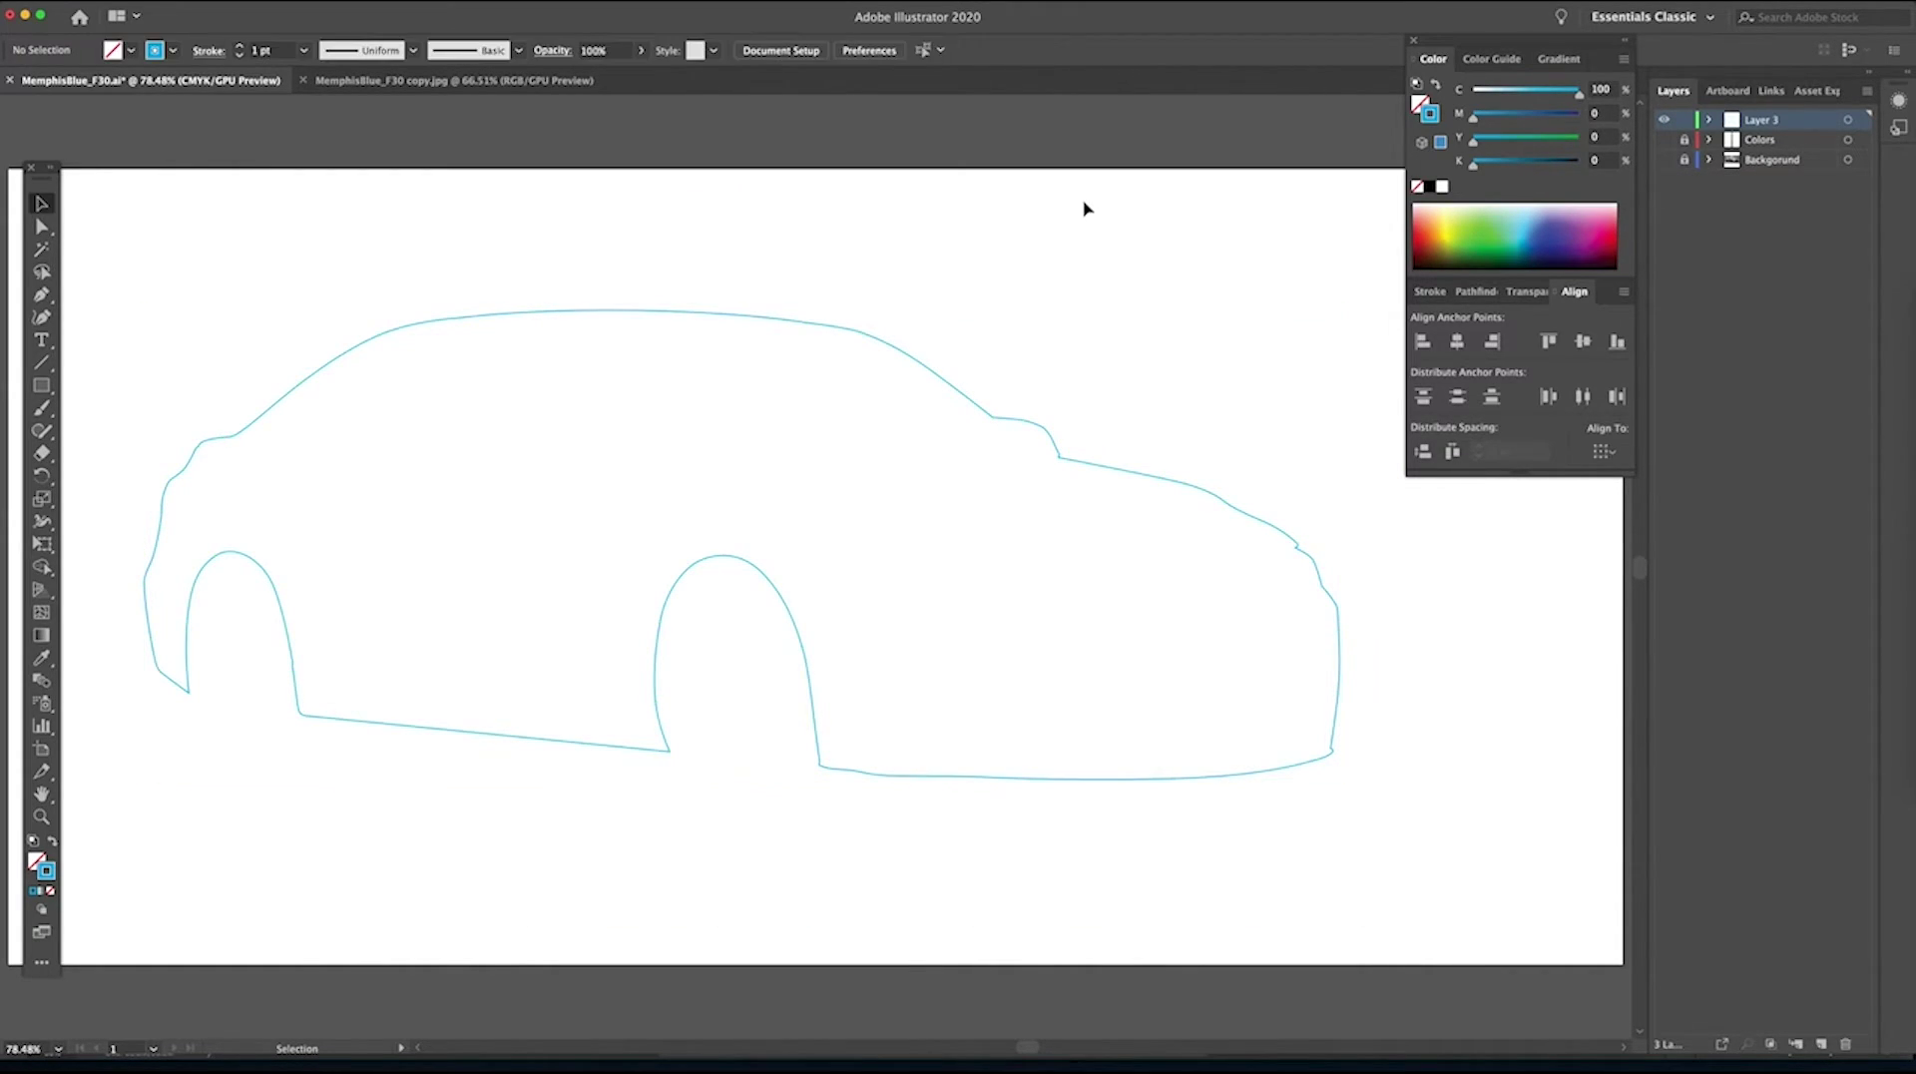
click(1663, 160)
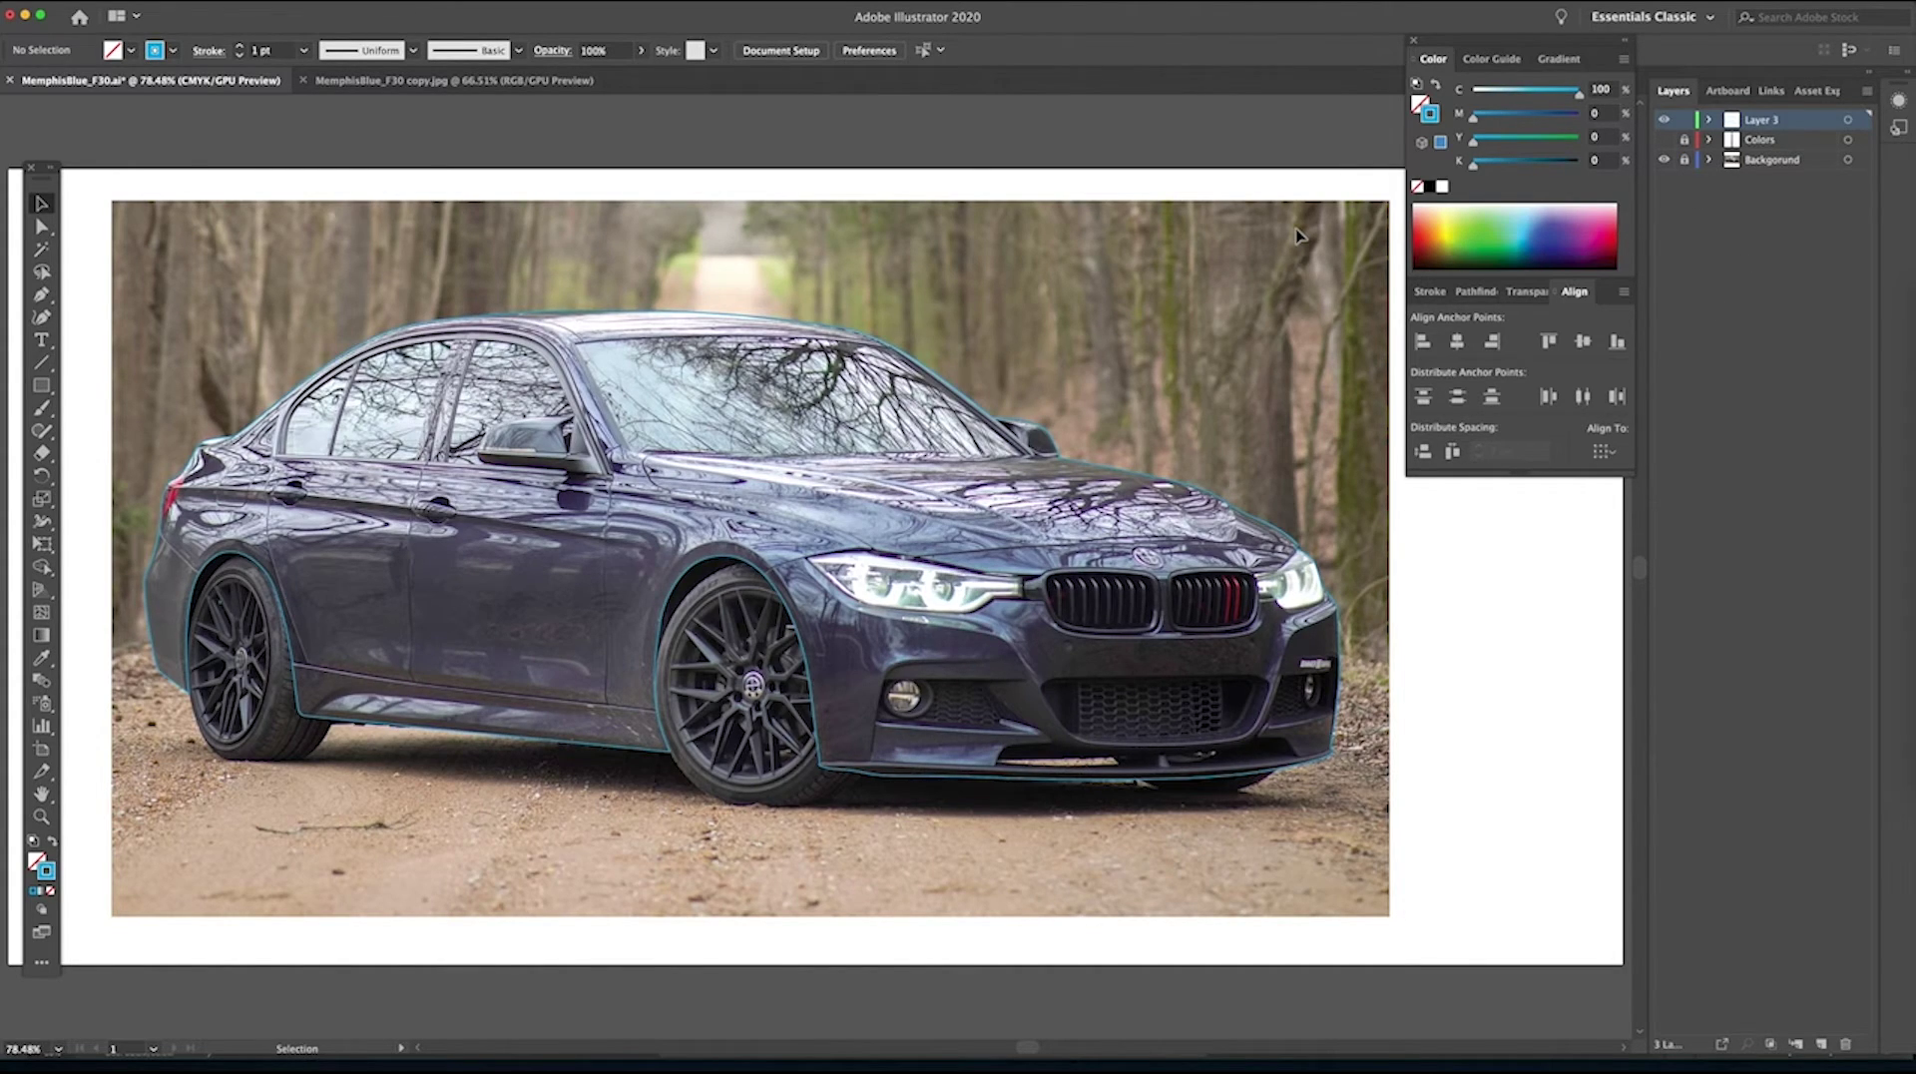